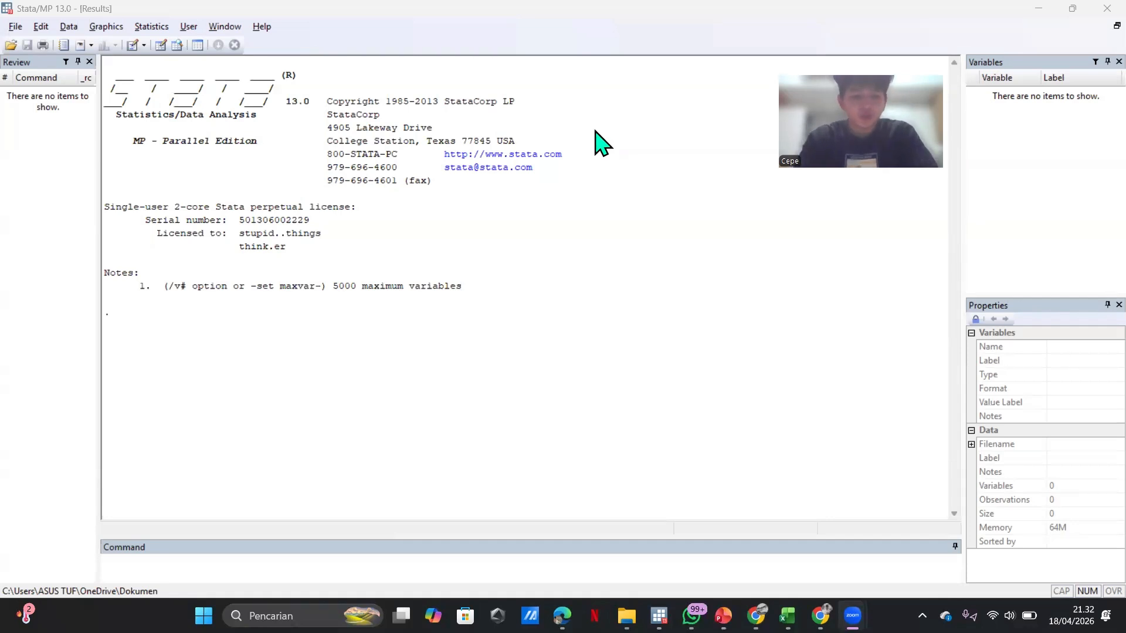
# - Switch to the Excel workbook and select the data block A1:E58, ticker through stock_priceY, for transfer to Stata
pyautogui.hotkey('alt', 'Tab')
pyautogui.press('Tab')
pyautogui.press('Tab')
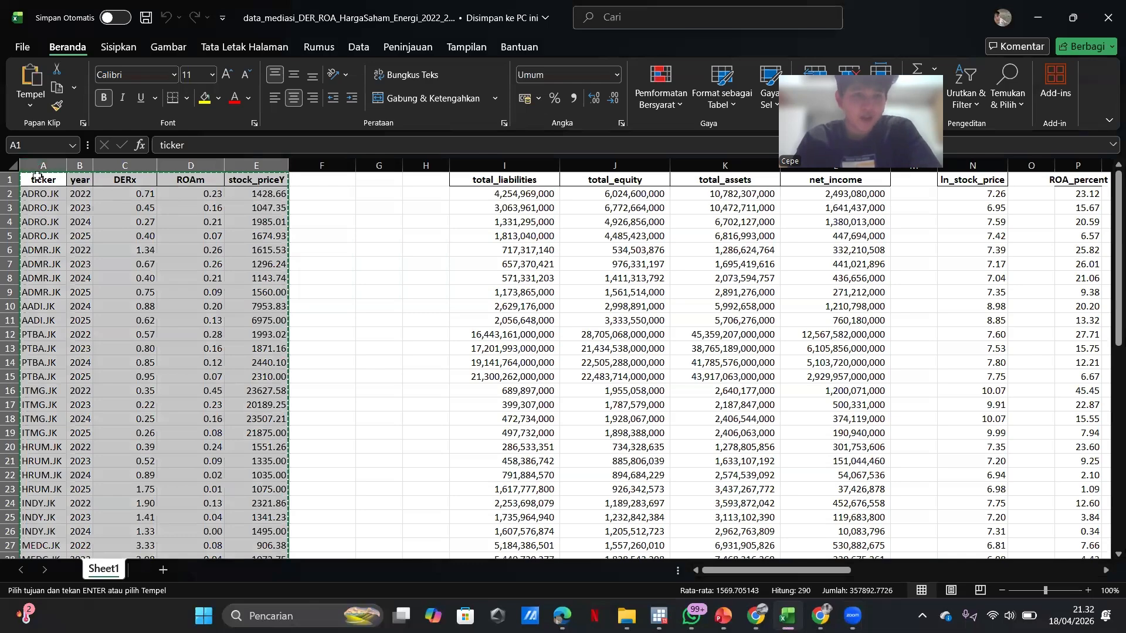
pyautogui.moveTo(35, 179); pyautogui.dragTo(254, 238)
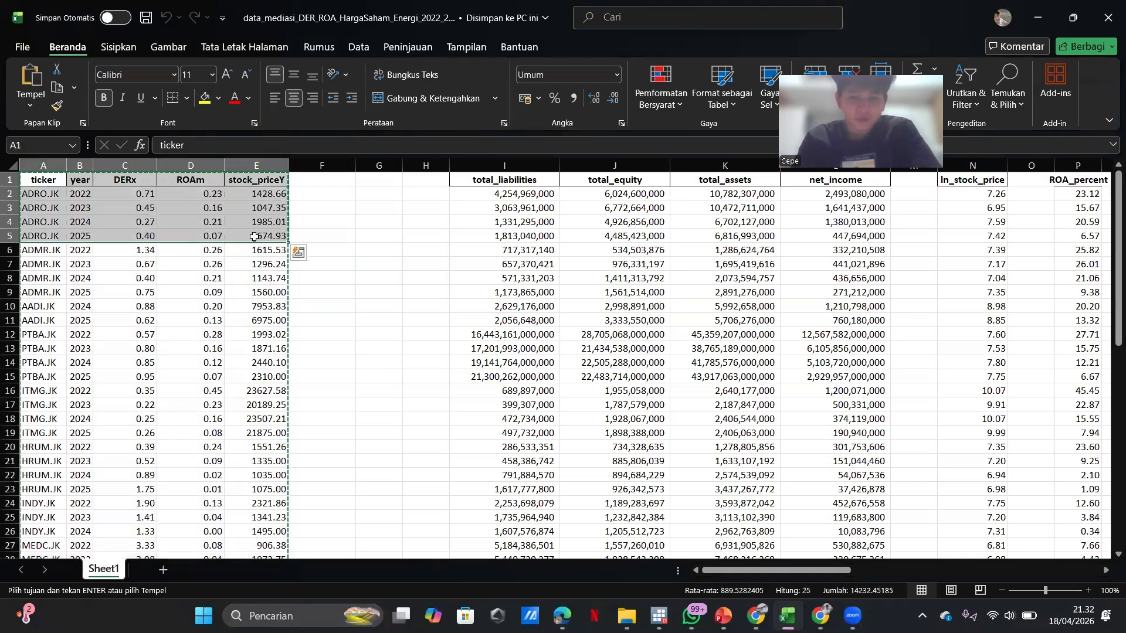
pyautogui.hotkey('ctrl', 'shift', 'Down')
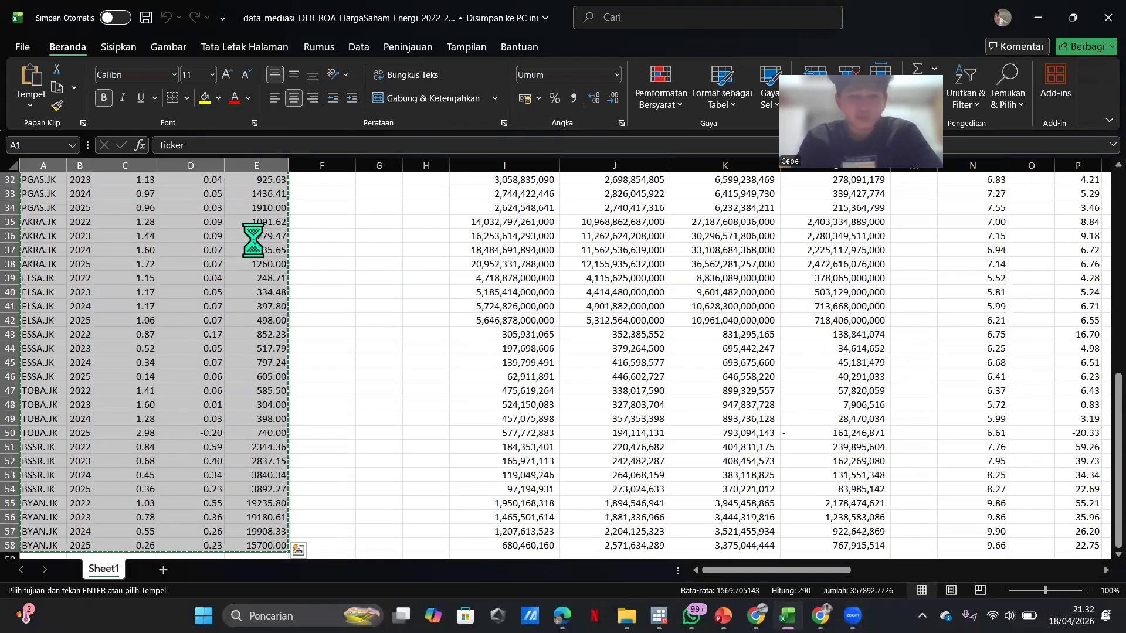
# - Switch to Stata and paste the copied table into the empty Data Editor, treating the first row as variable names
pyautogui.hotkey('alt', 'Tab')
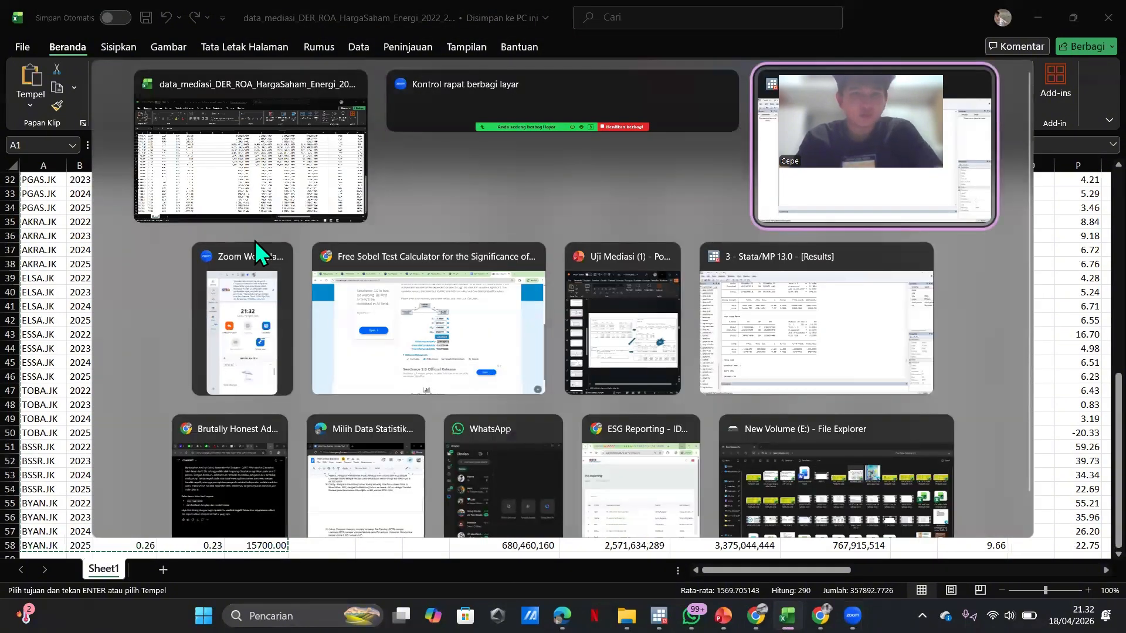
pyautogui.hotkey('alt', 'Tab')
pyautogui.hotkey('alt', 'Tab')
pyautogui.hotkey('alt', 'Tab')
pyautogui.hotkey('alt', 'Tab')
pyautogui.hotkey('ctrl', '8')
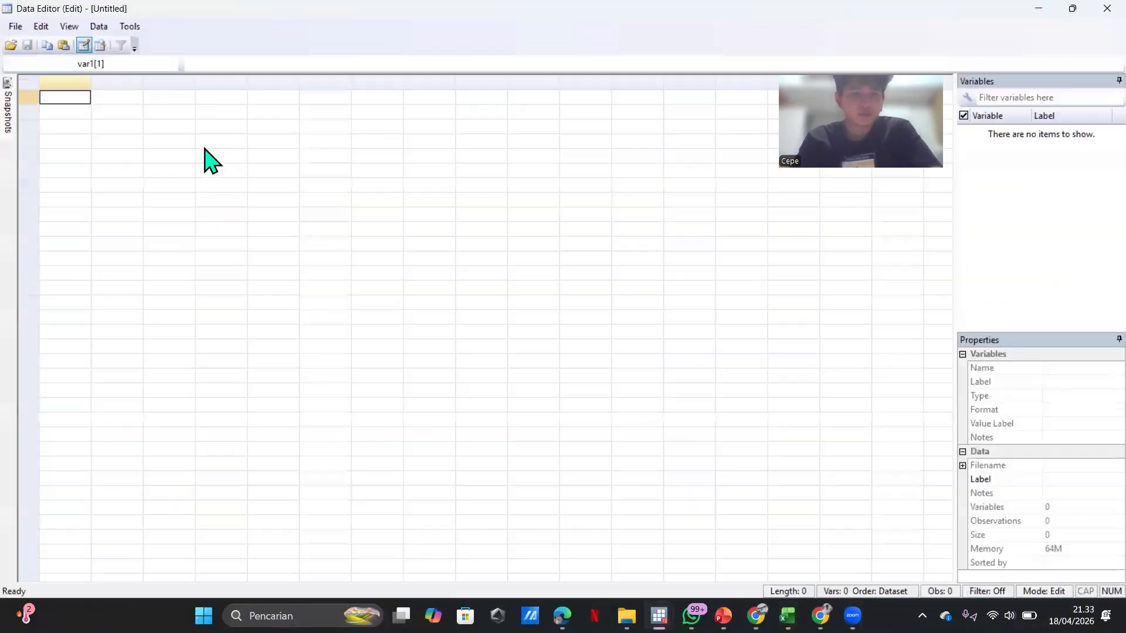
pyautogui.hotkey('ctrl', 'v')
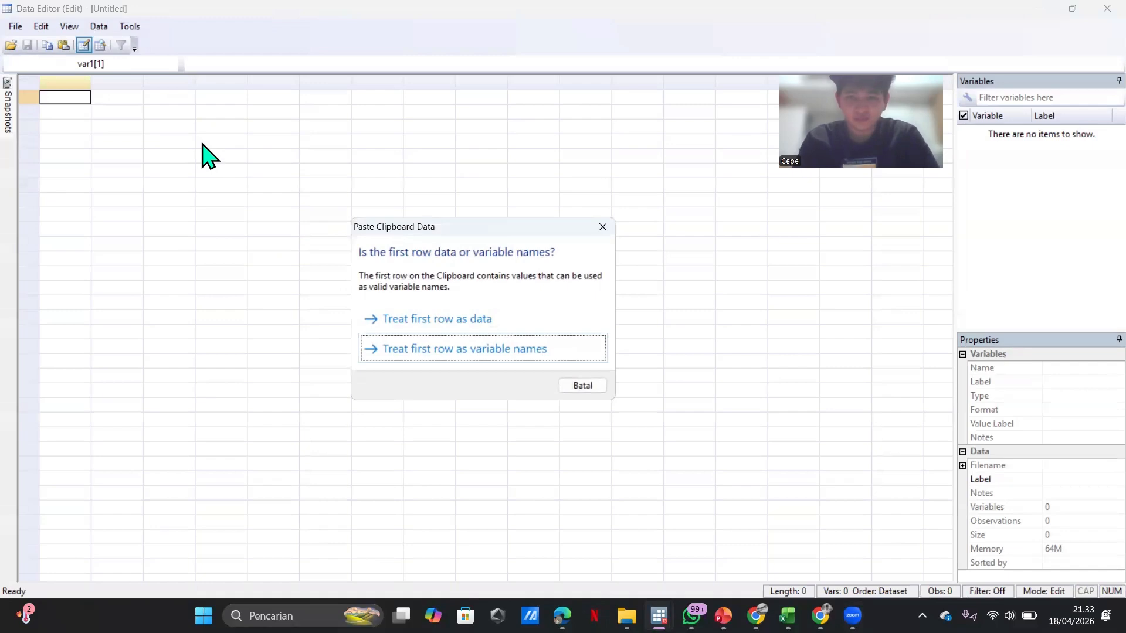
pyautogui.press('Return')
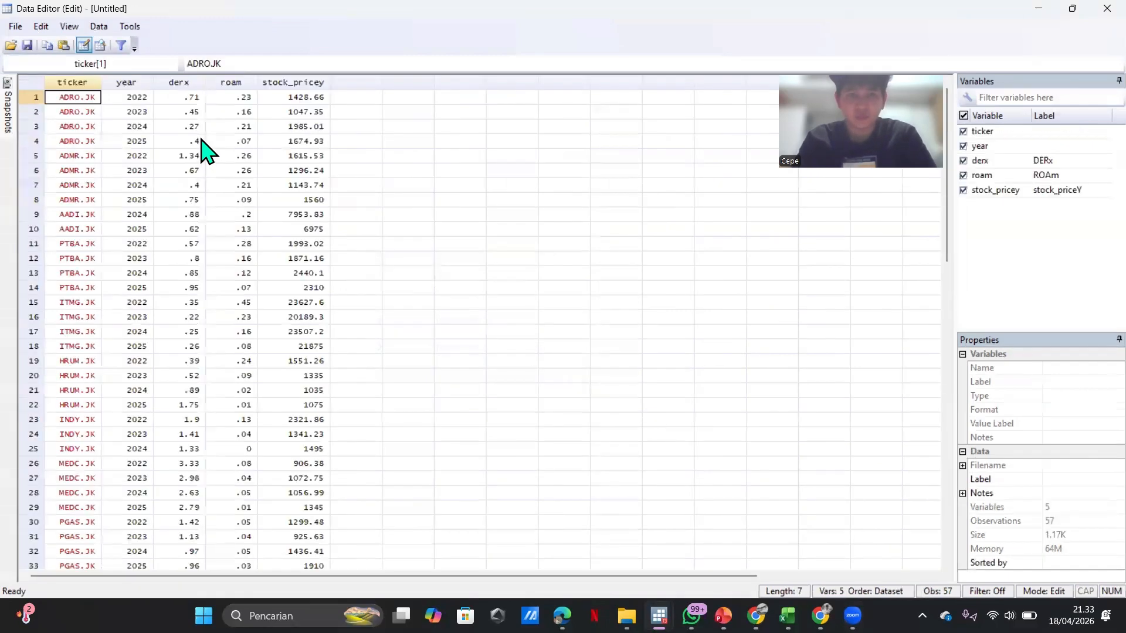
pyautogui.click(1094, 11)
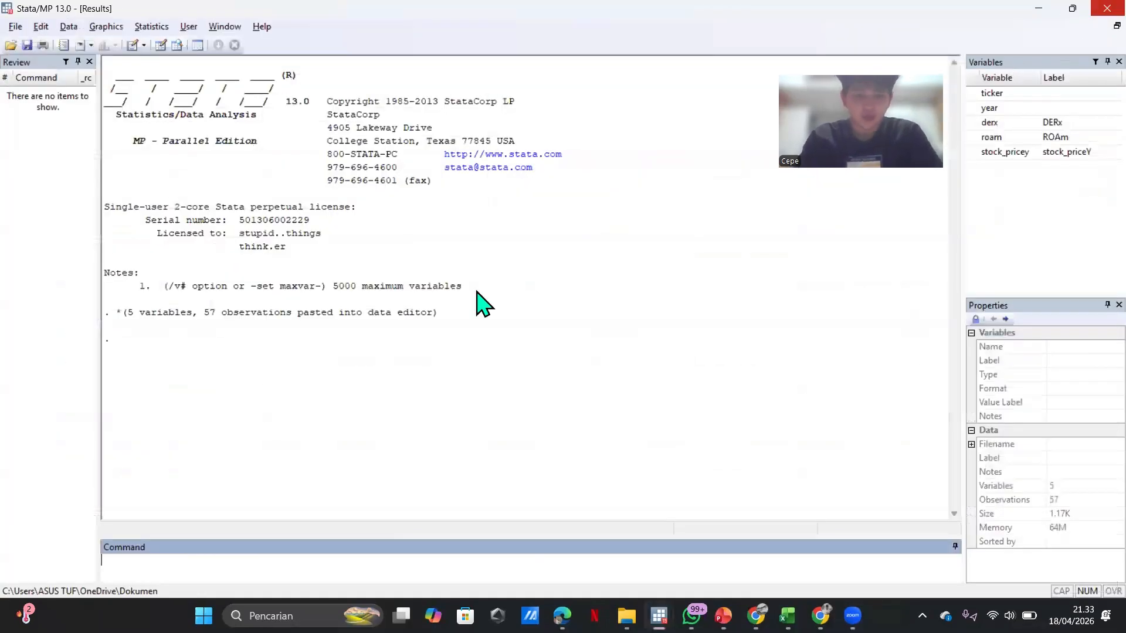
# - Run a linear regression of stock_pricey on derx
pyautogui.write('reg')
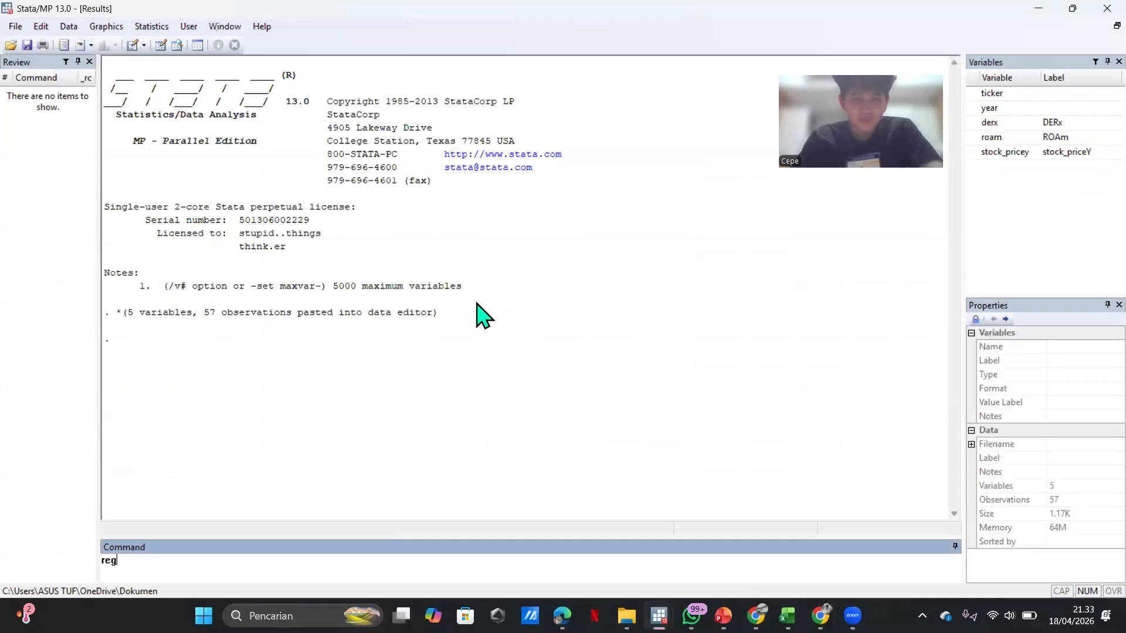
pyautogui.doubleClick(1035, 156)
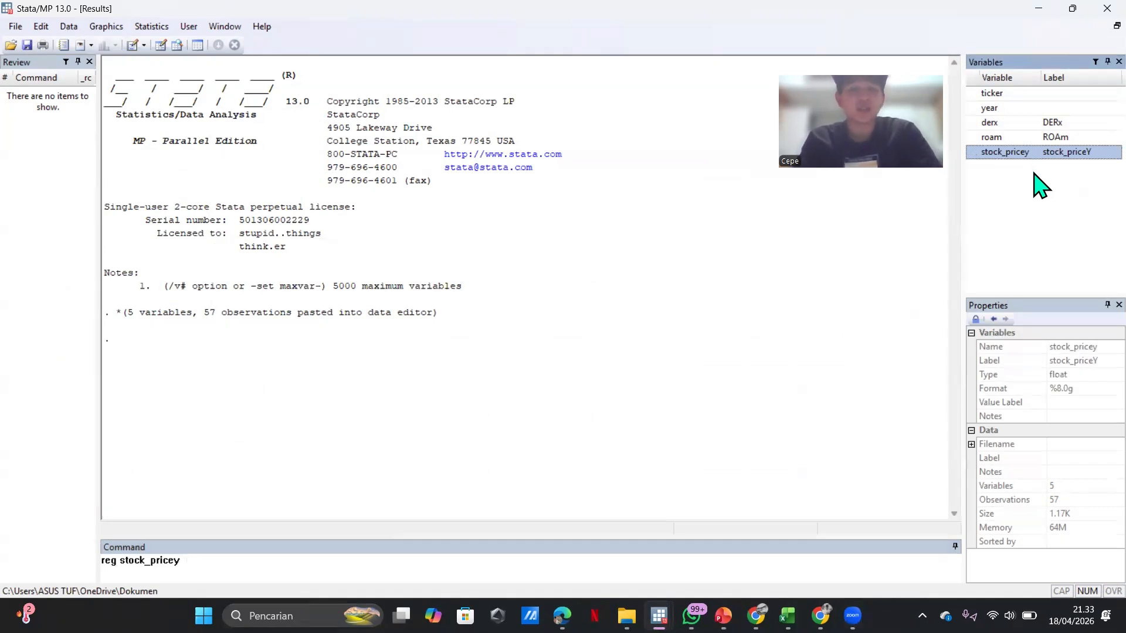
pyautogui.click(1063, 122)
pyautogui.doubleClick(1061, 123)
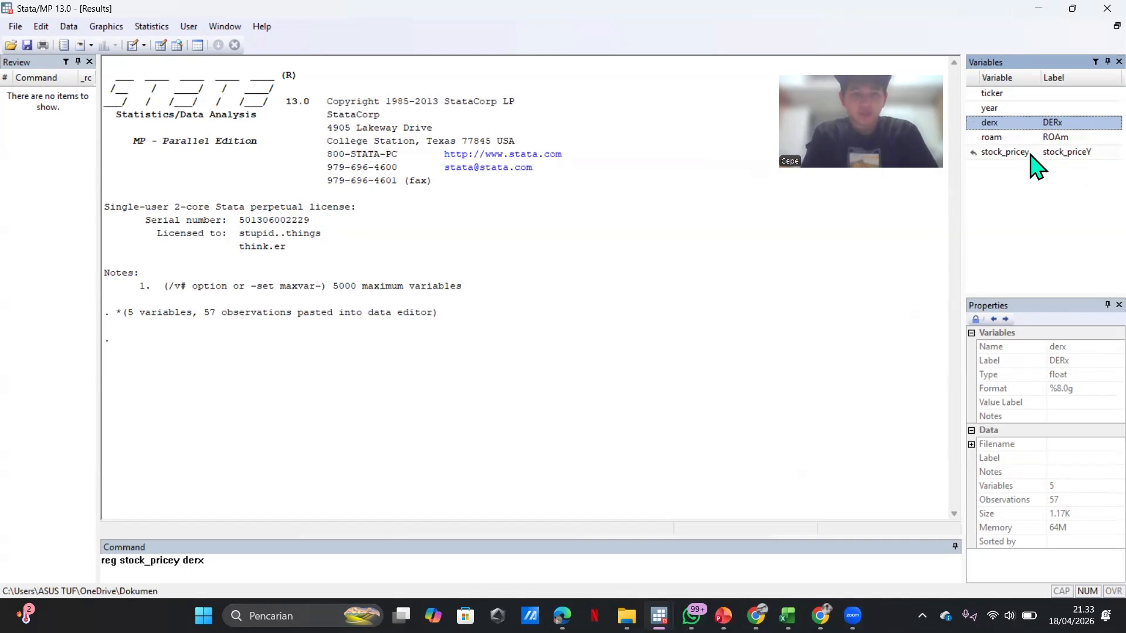
pyautogui.press('Return')
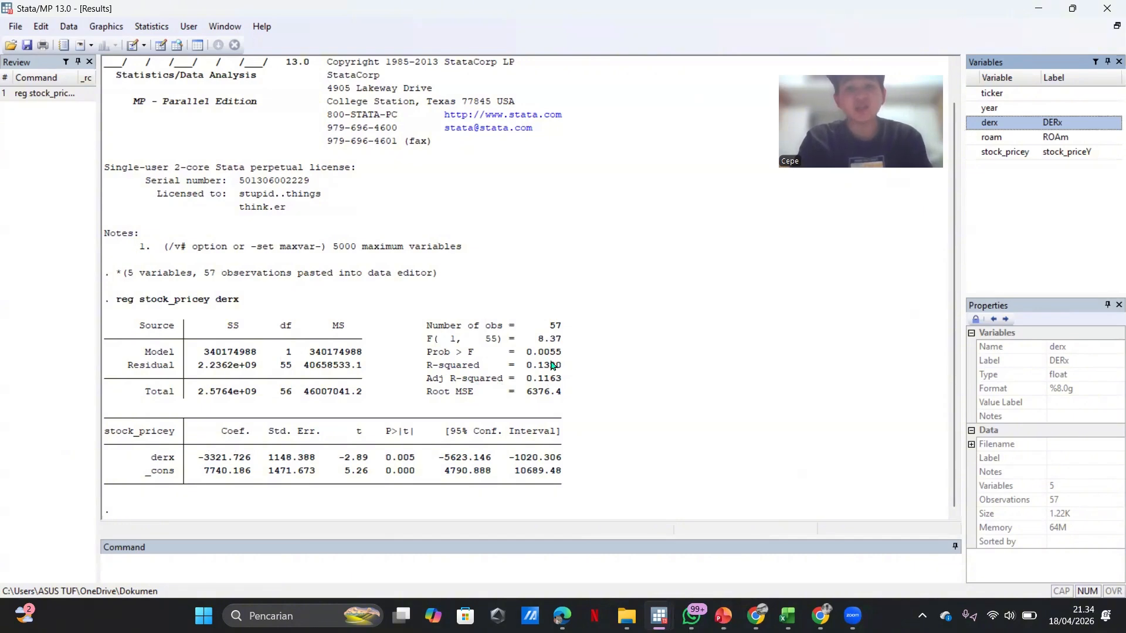
# - Save the regression residuals as a variable named res and run the sktest normality test on it
pyautogui.click(188, 562)
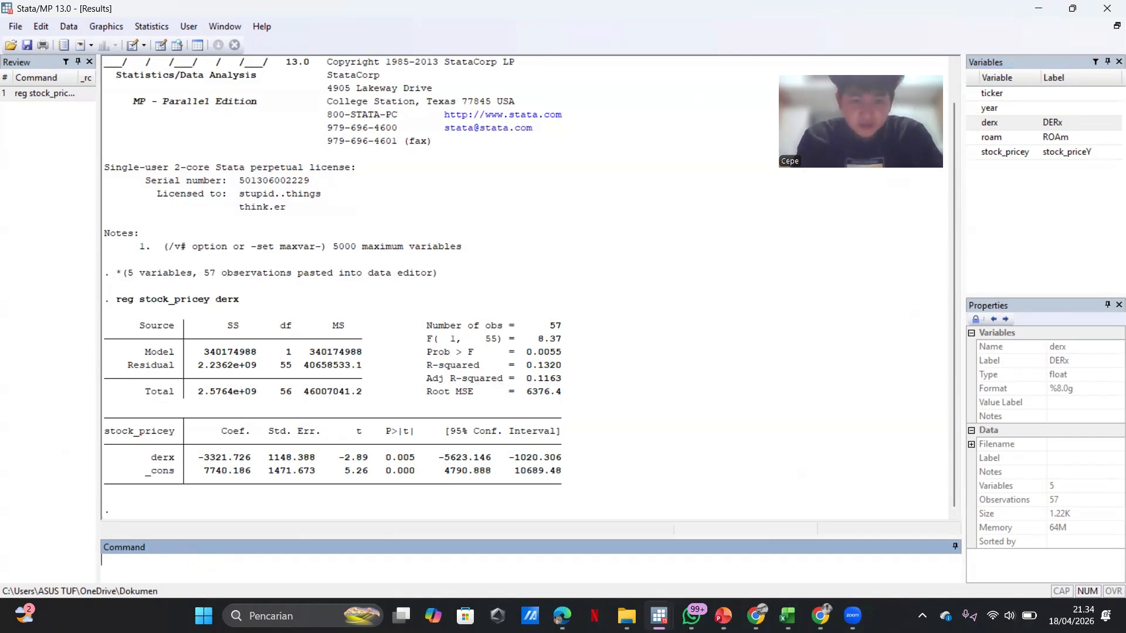
pyautogui.write('predict')
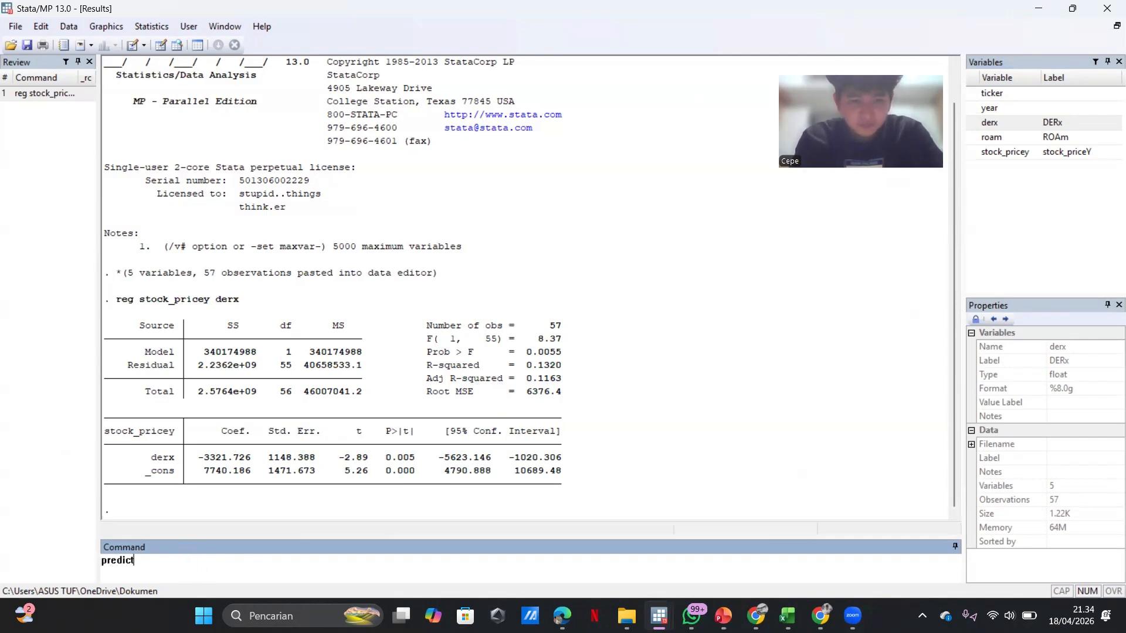
pyautogui.write(' res, r')
pyautogui.press('Return')
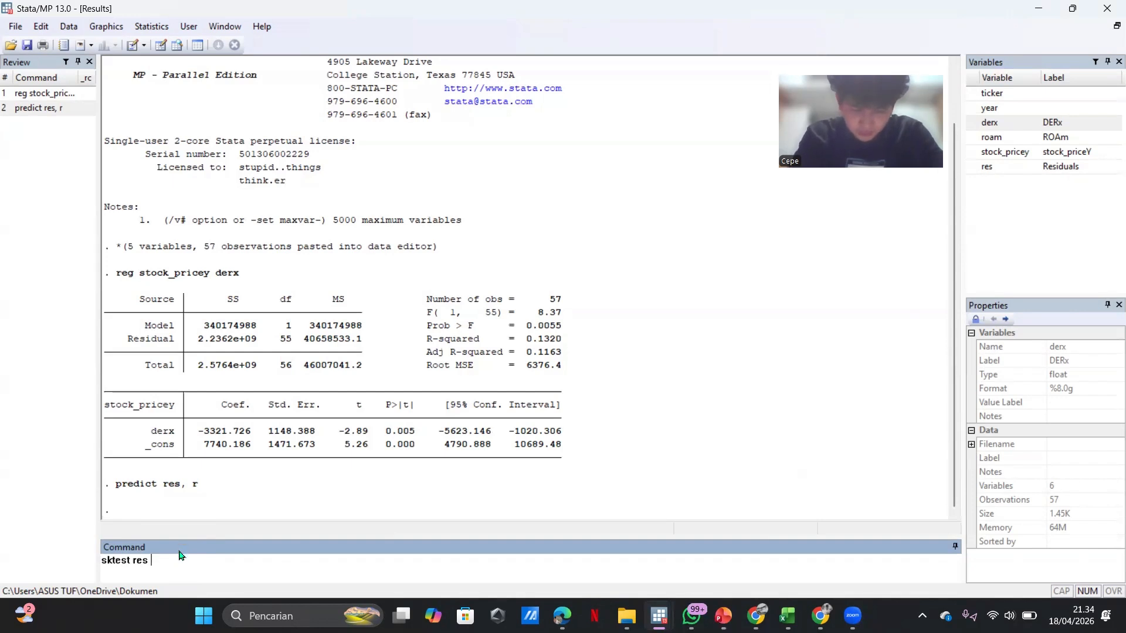
pyautogui.press('Return')
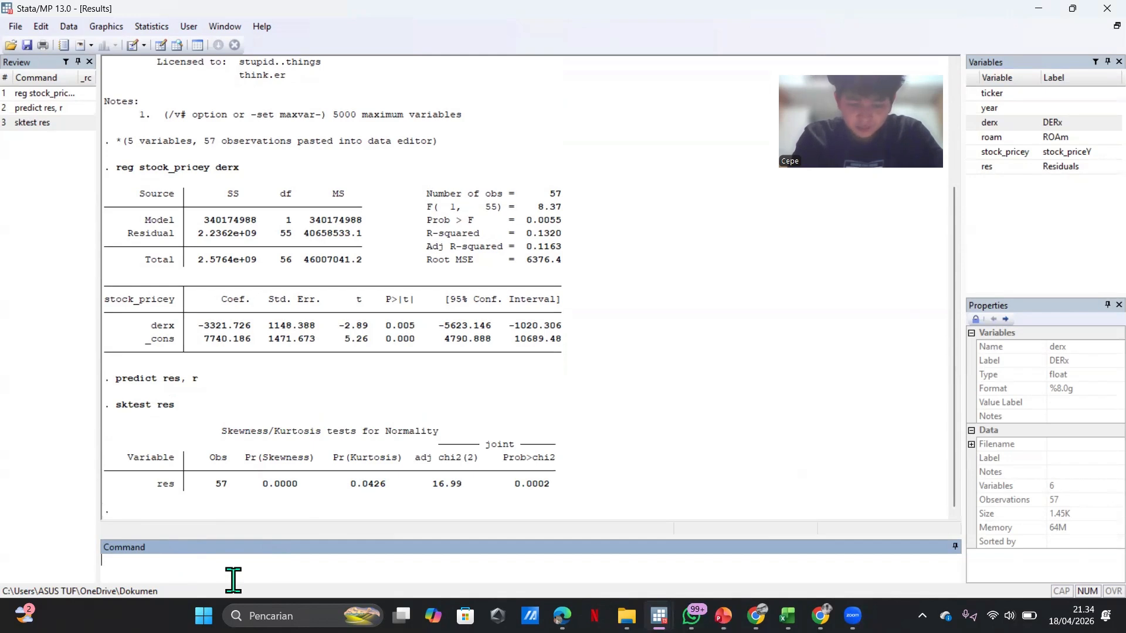
# - Sort the dataset by the res variable
pyautogui.write('so')
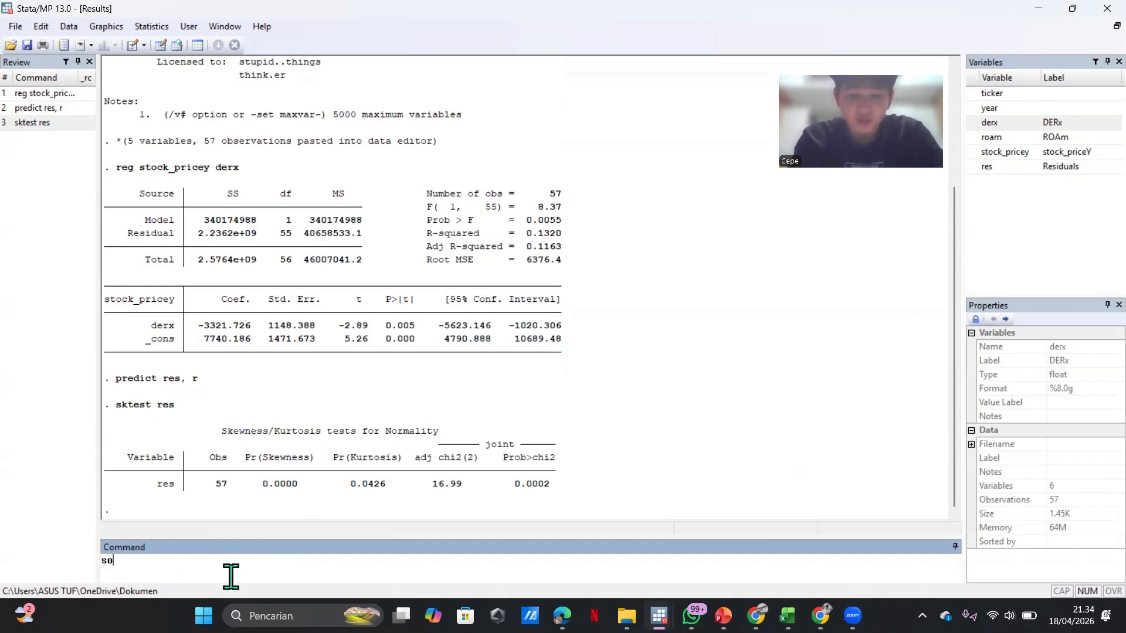
pyautogui.write('rt res')
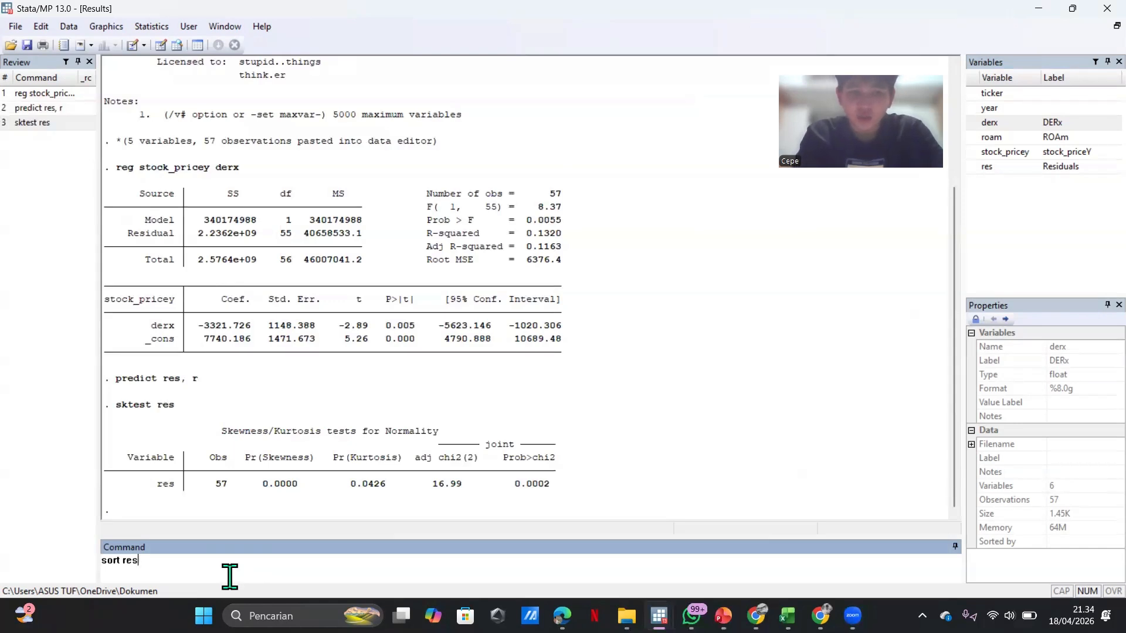
pyautogui.press('Return')
# - Draw a box plot of res to check for outliers, and close the graph after viewing it
pyautogui.write('grph')
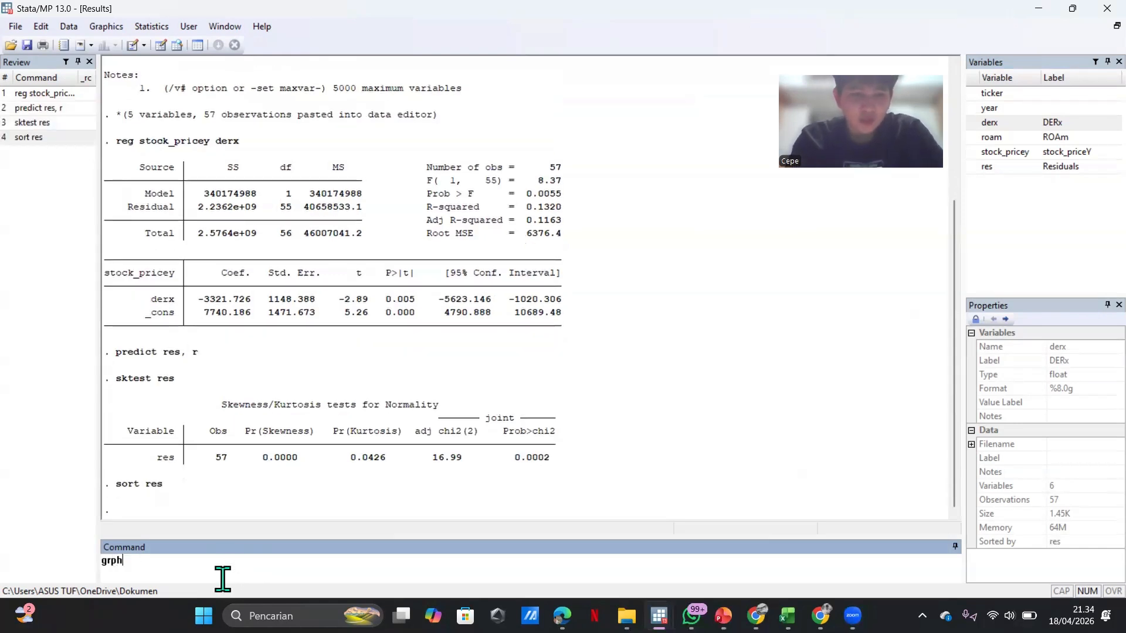
pyautogui.press('BackSpace')
pyautogui.write('aph')
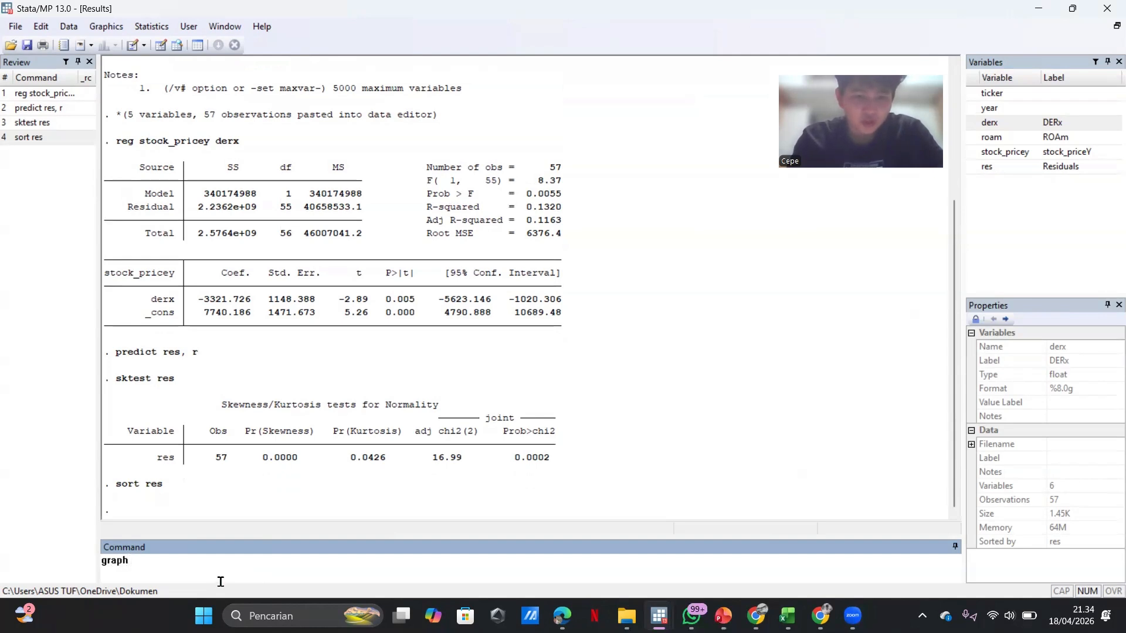
pyautogui.write(' box res')
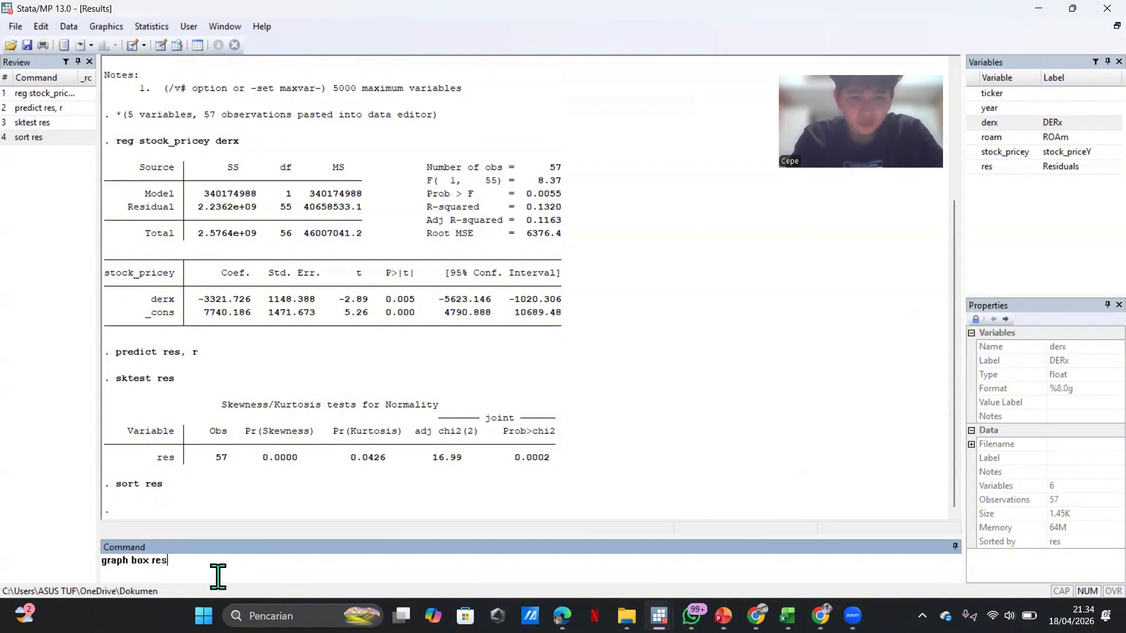
pyautogui.press('Return')
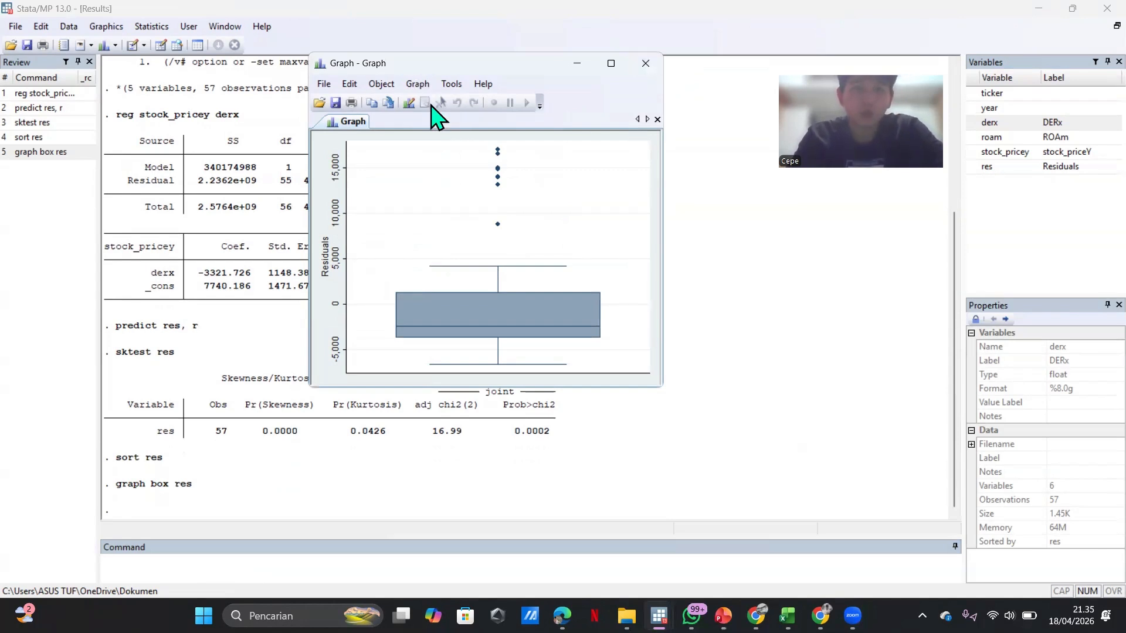
pyautogui.click(648, 104)
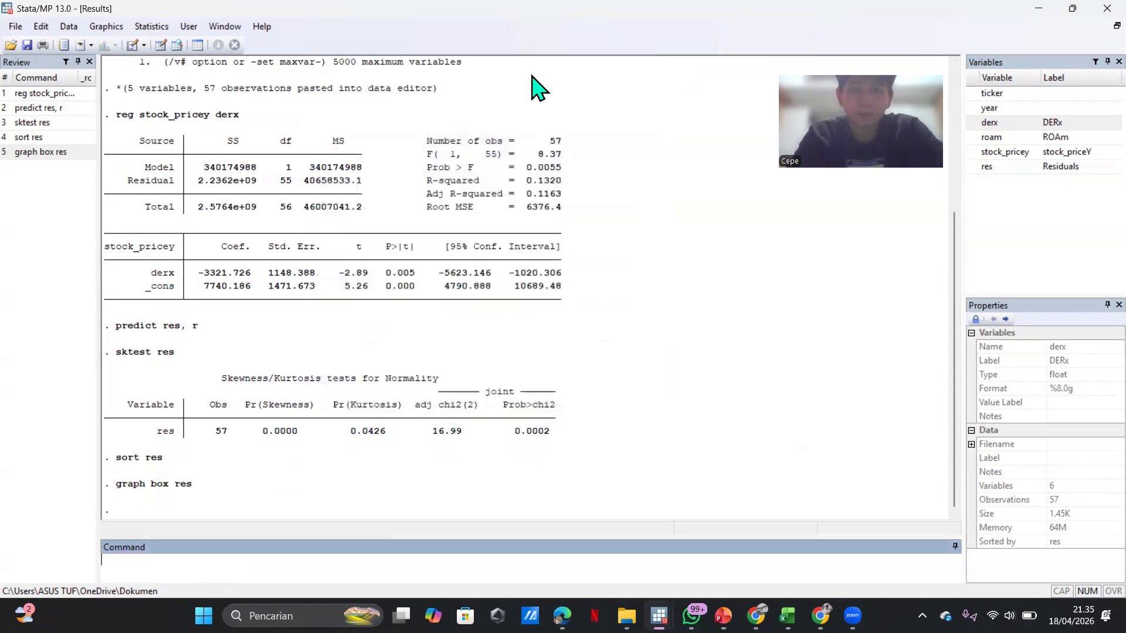
# - Delete observations 51 to 57, the rows with the largest residuals, from the dataset in the Data Editor
pyautogui.click(162, 45)
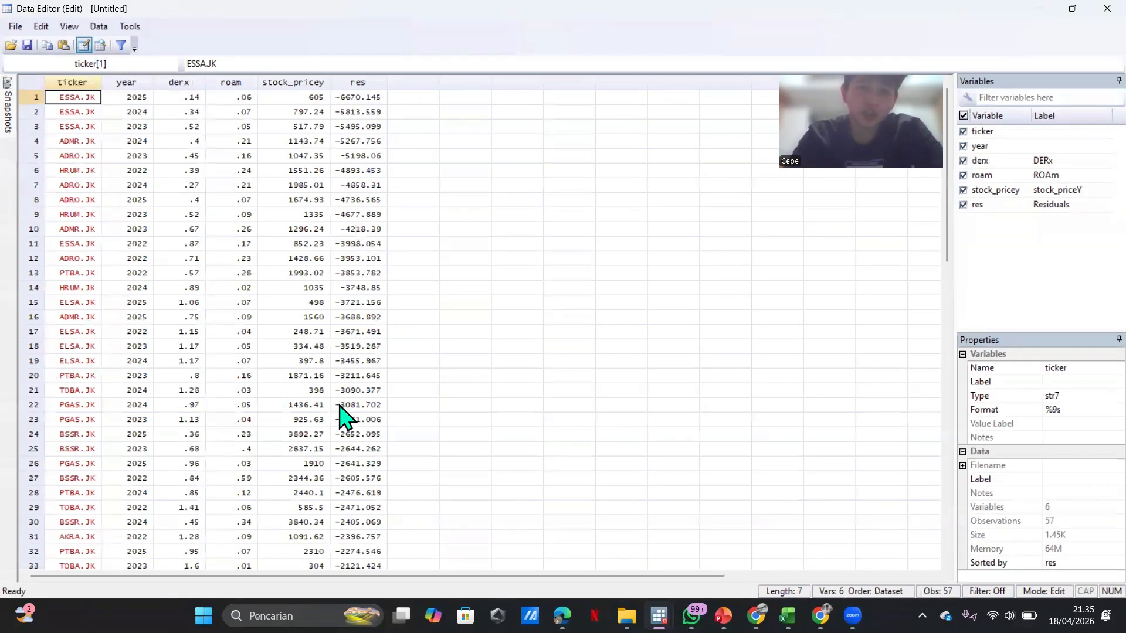
pyautogui.scroll(-1, 344, 406)
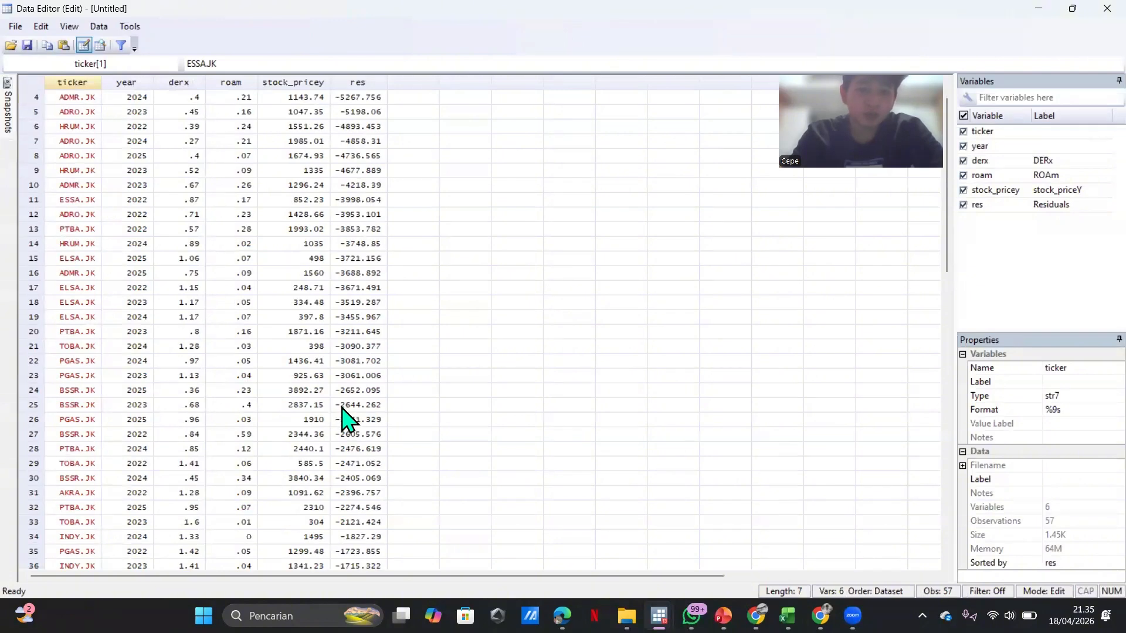
pyautogui.scroll(-1, 349, 420)
pyautogui.scroll(-1, 348, 419)
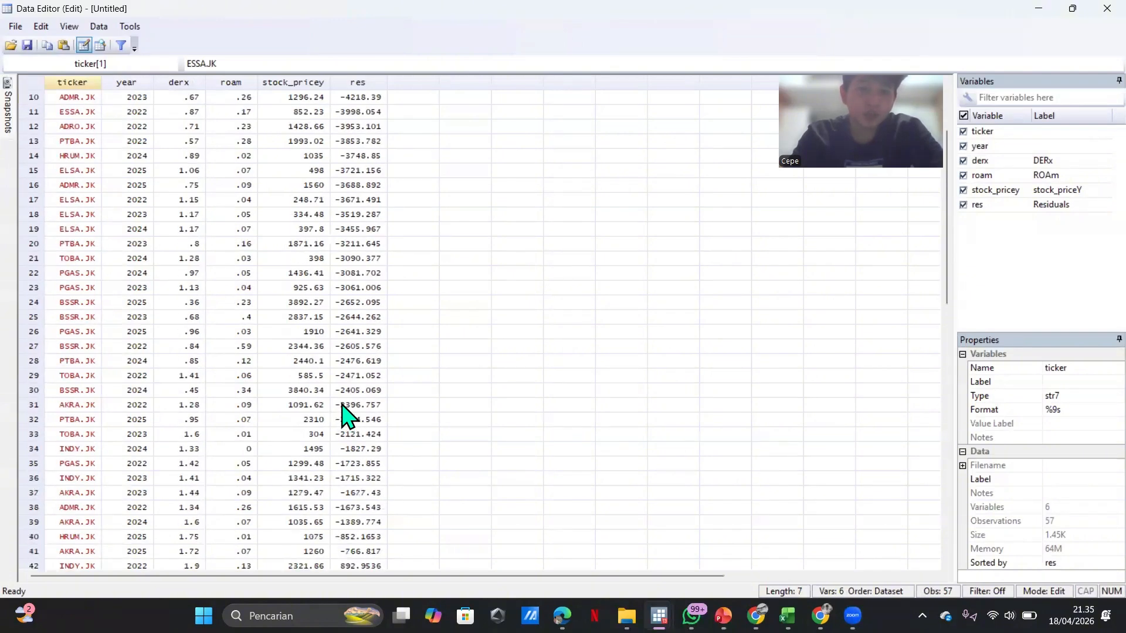
pyautogui.scroll(-10, 343, 411)
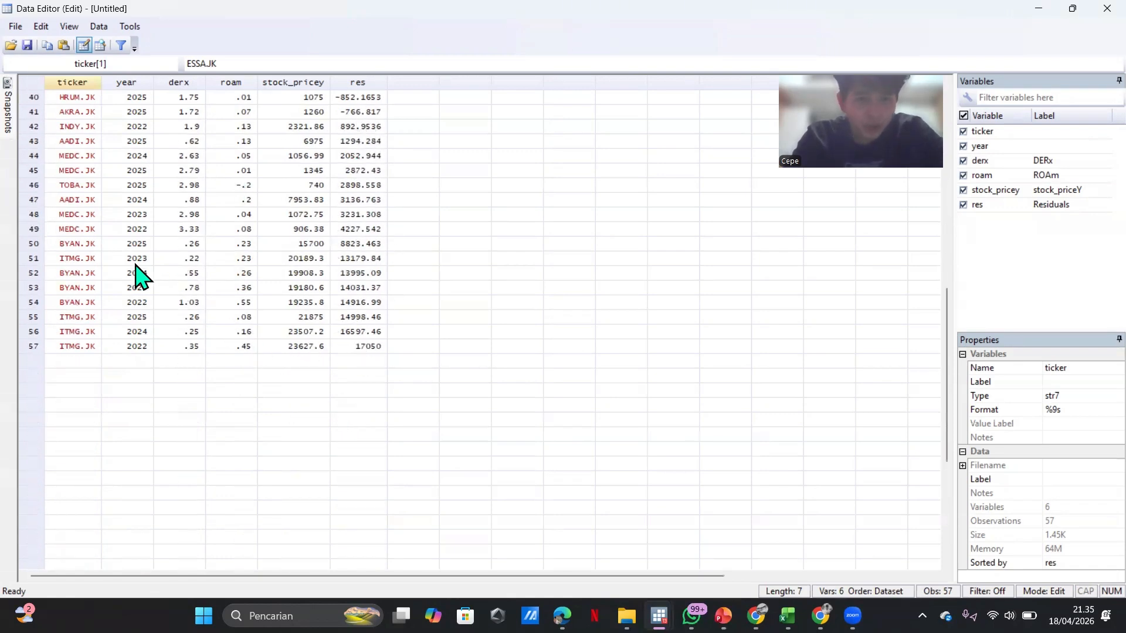
pyautogui.click(36, 265)
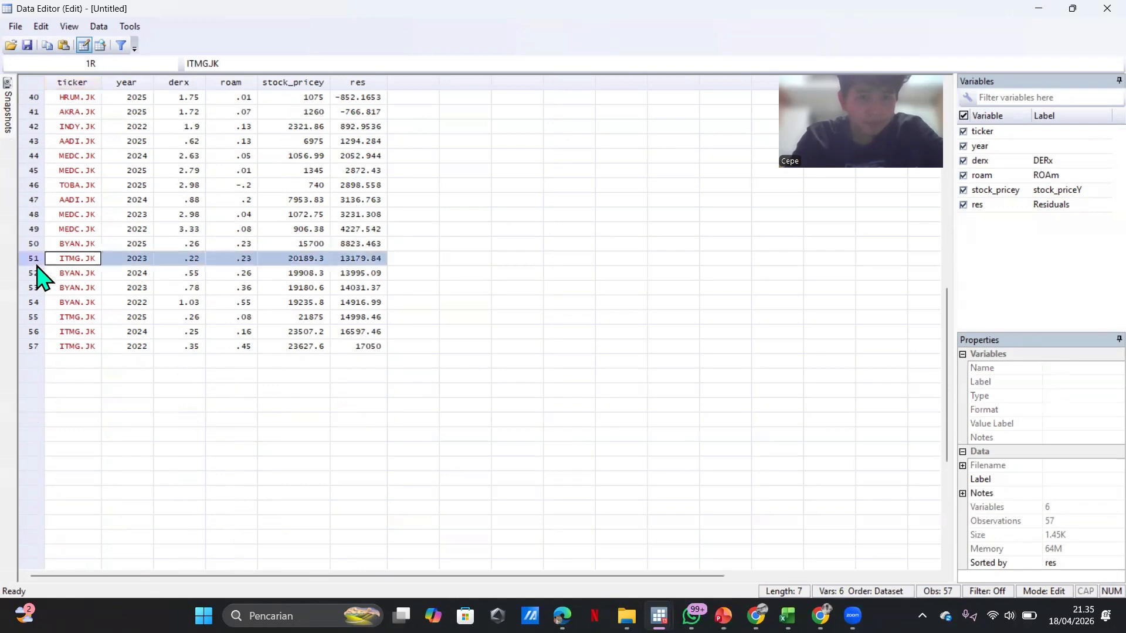
pyautogui.hotkey('ctrl', 'shift', 'Down')
pyautogui.press('Delete')
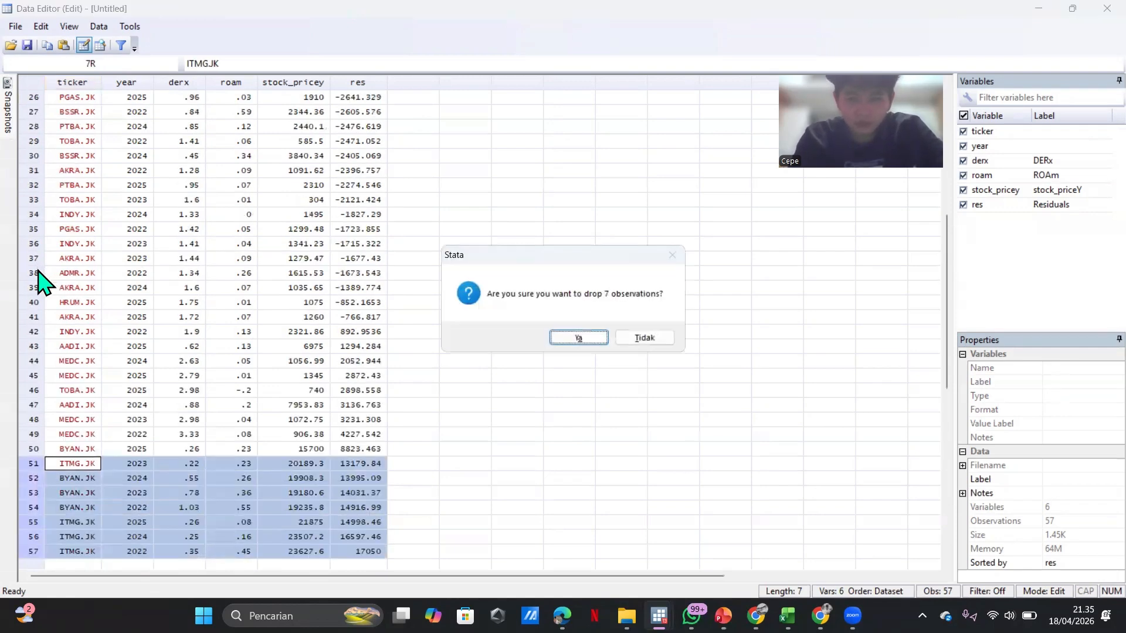
pyautogui.press('Return')
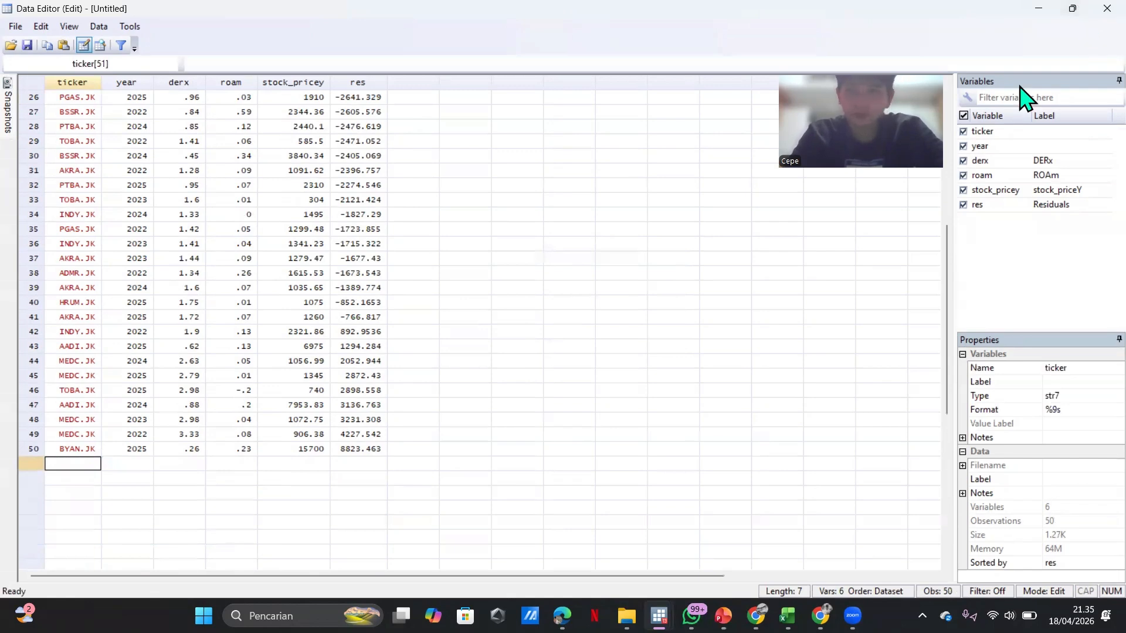
pyautogui.click(1107, 9)
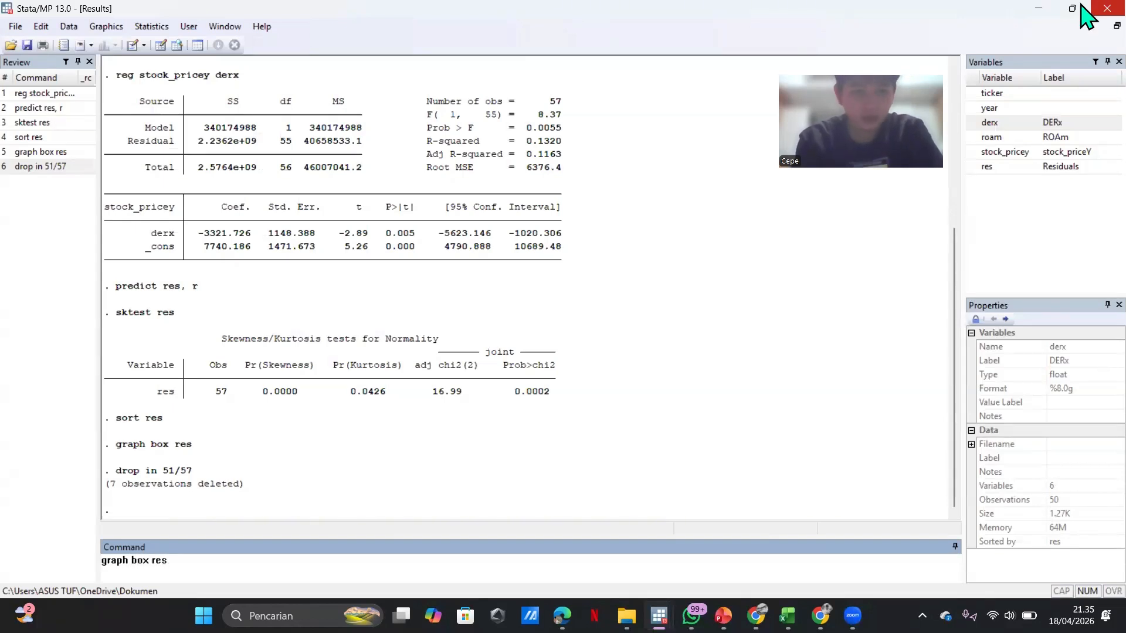
# - Redraw the box plot of res for the reduced dataset and close the graph after checking it
pyautogui.press('Return')
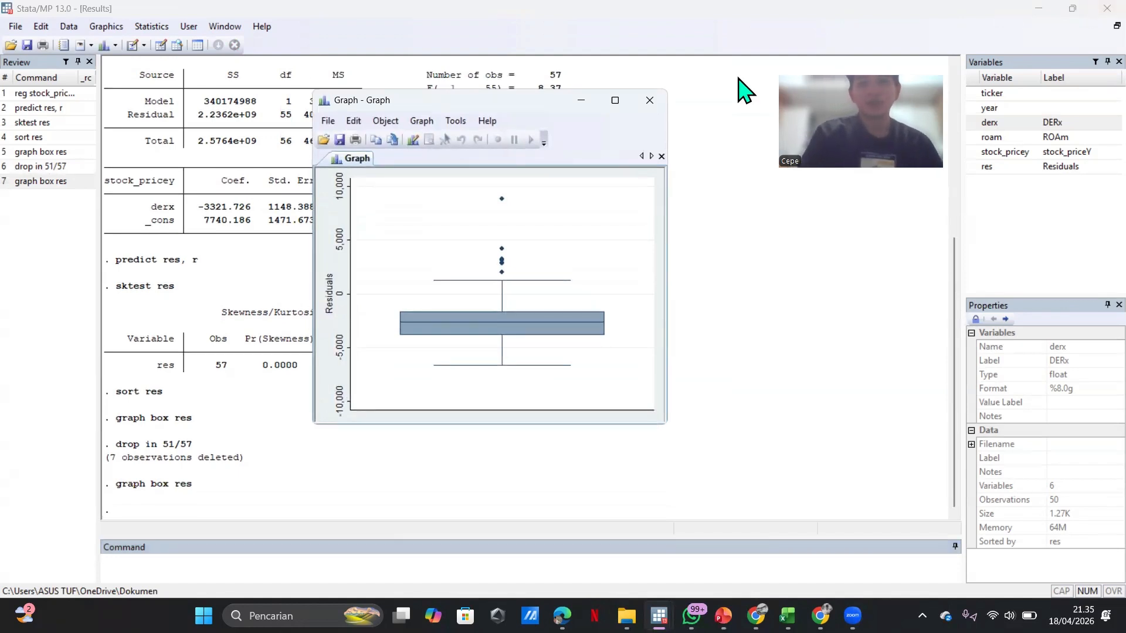
pyautogui.click(649, 101)
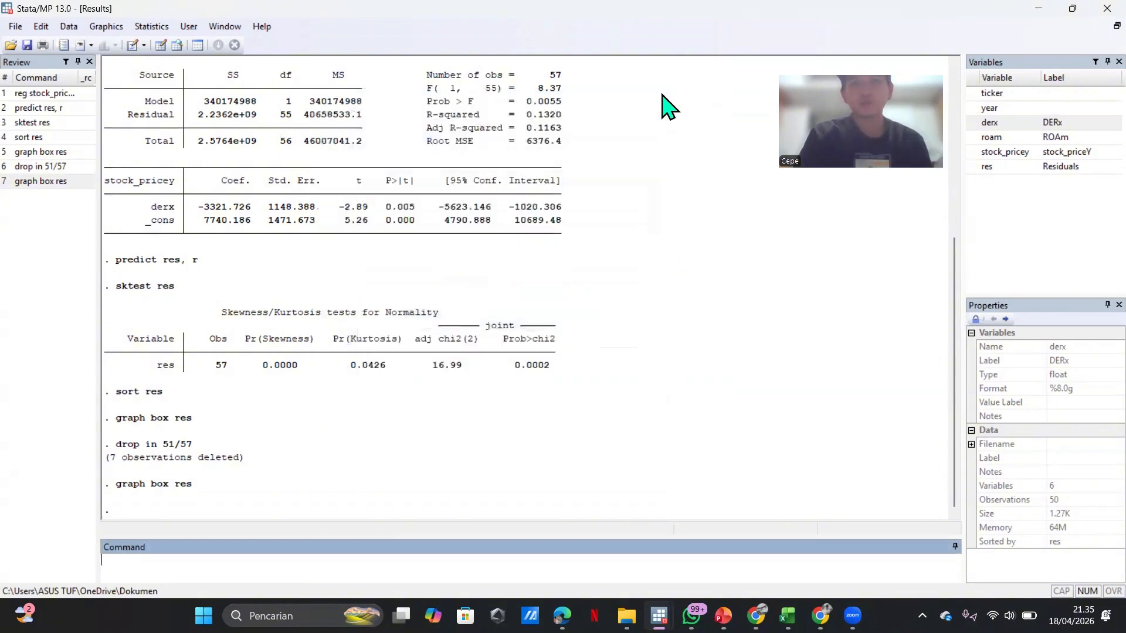
# - Delete observation 50, the row with the largest residual, in the Data Editor and close the editor
pyautogui.click(160, 46)
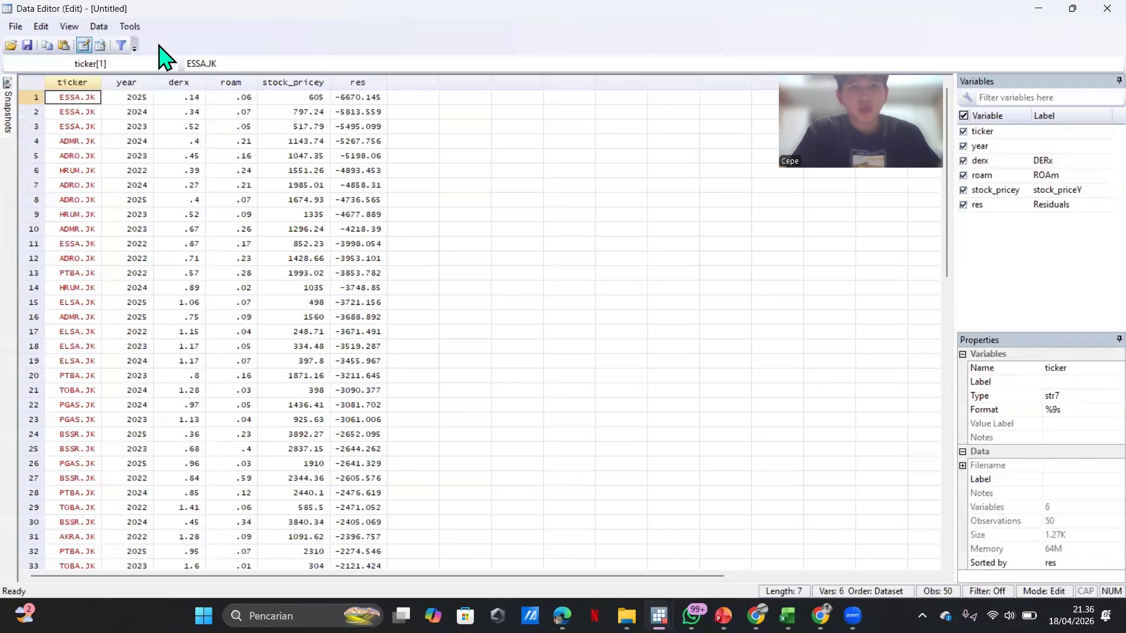
pyautogui.scroll(-1, 155, 253)
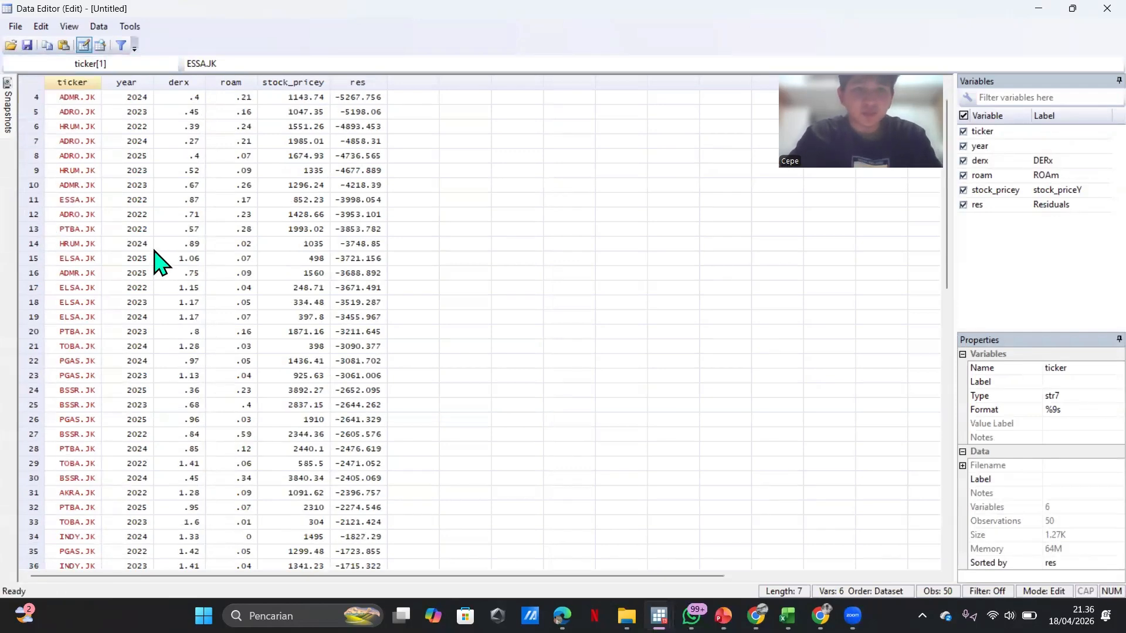
pyautogui.scroll(-6, 158, 263)
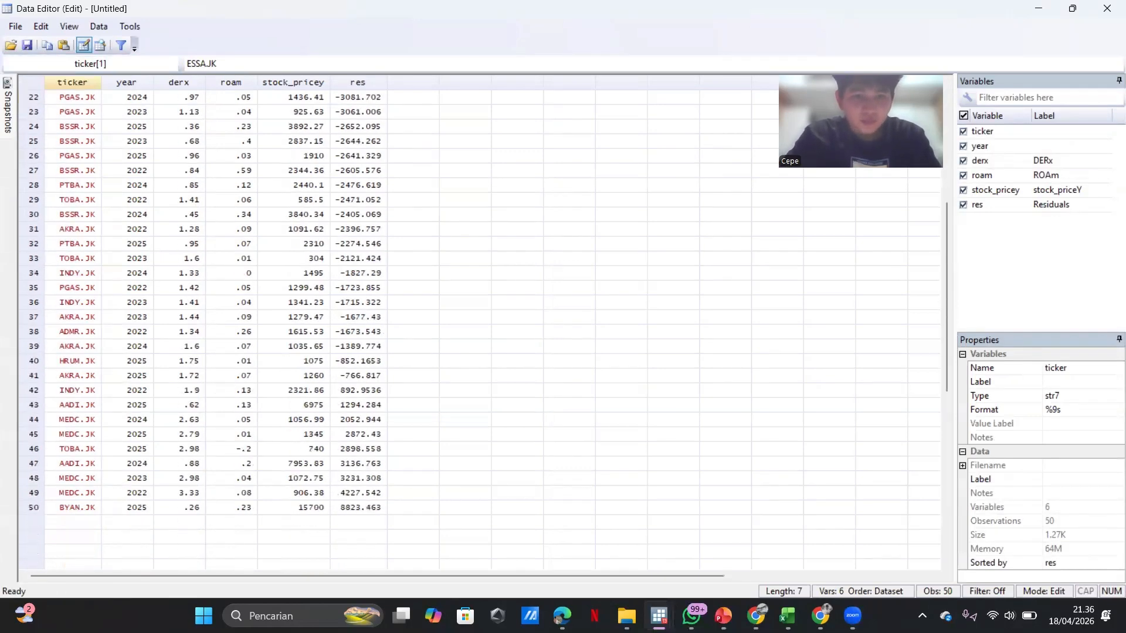
pyautogui.click(34, 508)
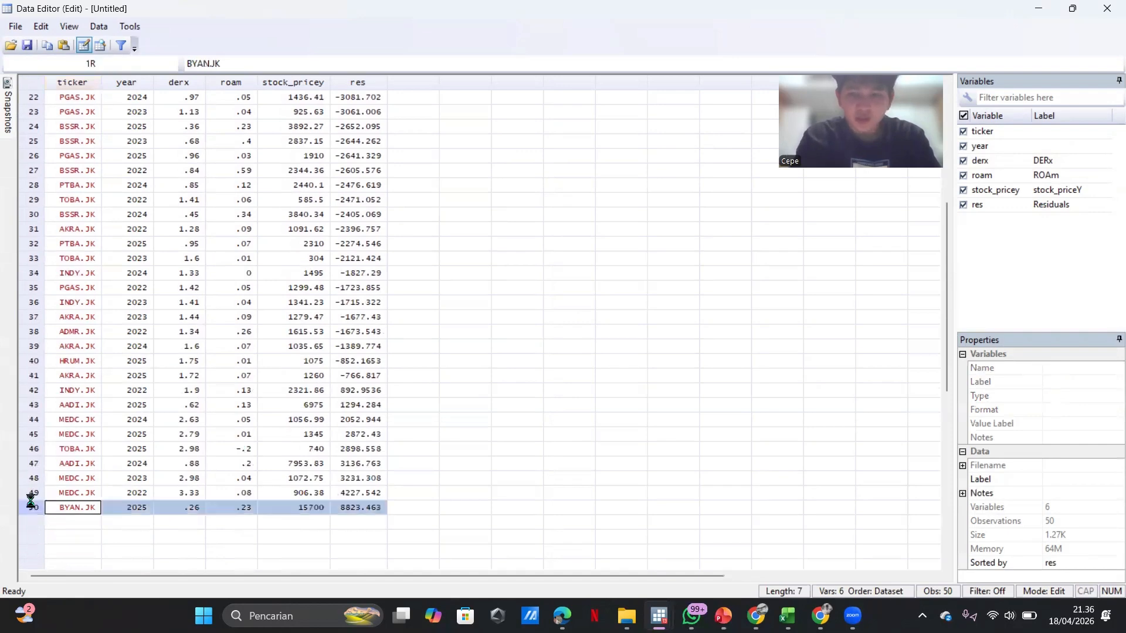
pyautogui.press('Delete')
pyautogui.press('Return')
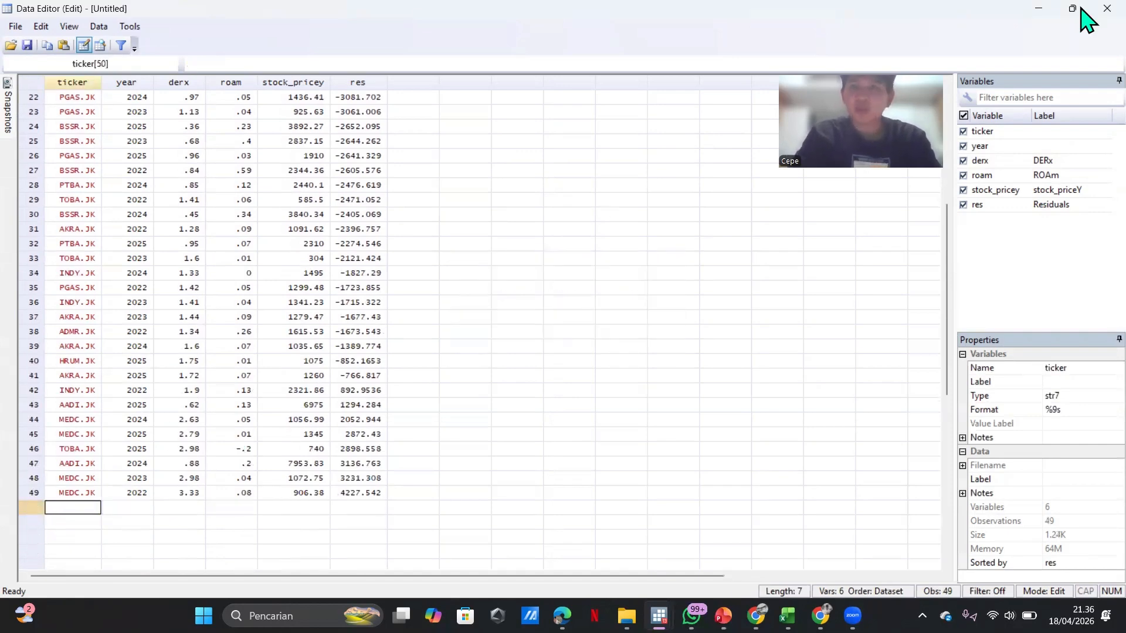
pyautogui.click(1106, 10)
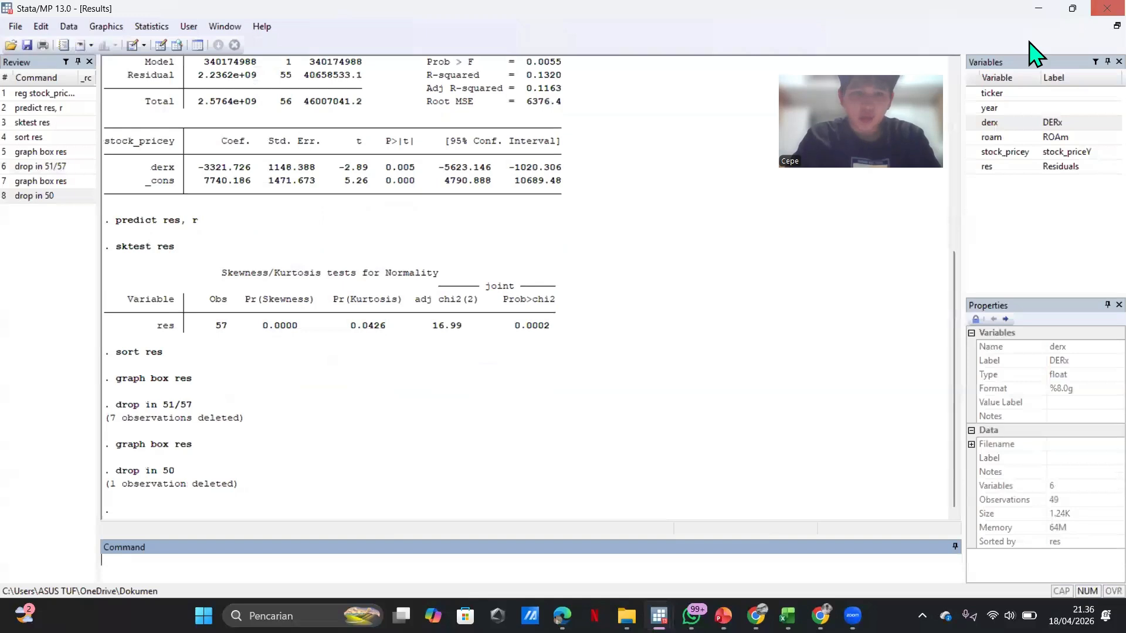
# - Redraw the box plot of res without observation 50 and close the graph after checking for outliers
pyautogui.click(66, 181)
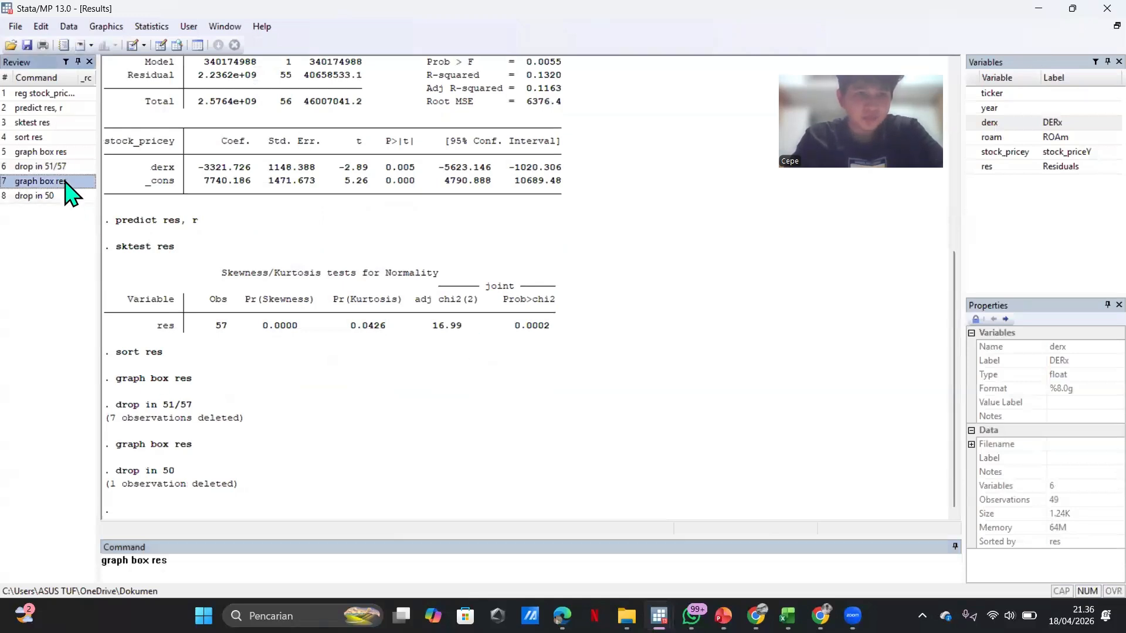
pyautogui.press('Return')
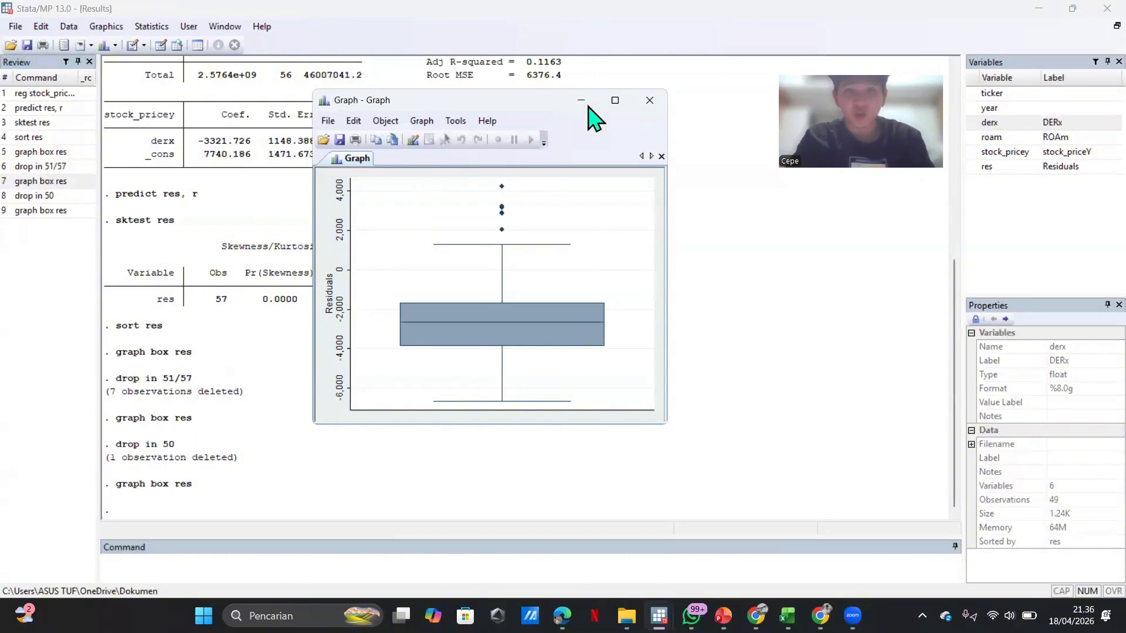
pyautogui.click(649, 100)
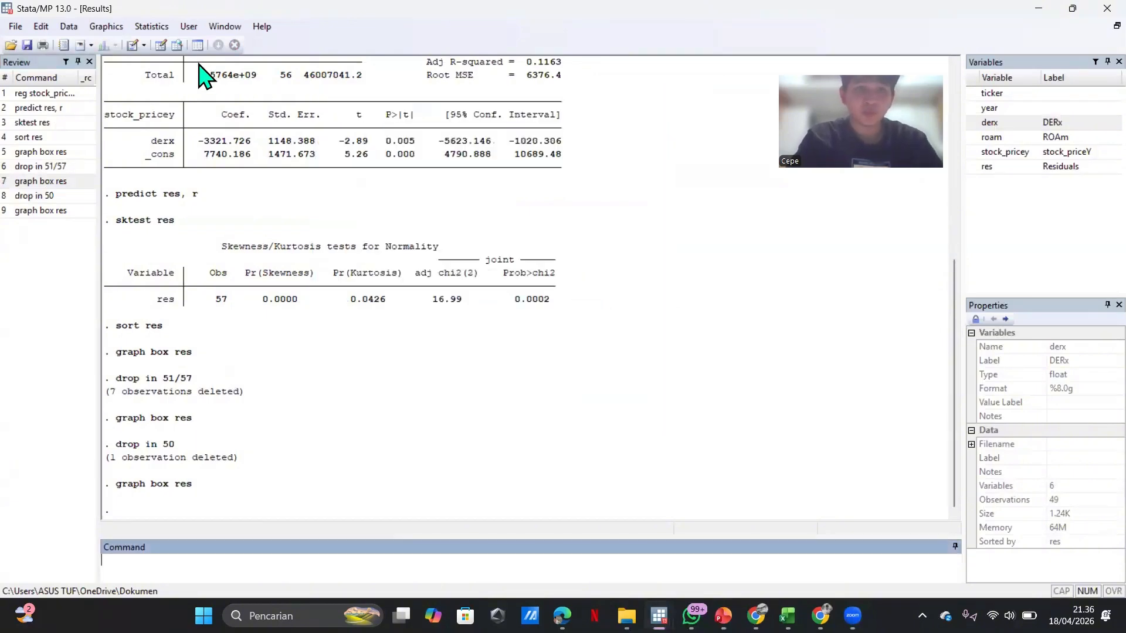
# - Delete observations 44 to 49, the rows with the largest remaining residuals, in the Data Editor and close the editor
pyautogui.click(165, 44)
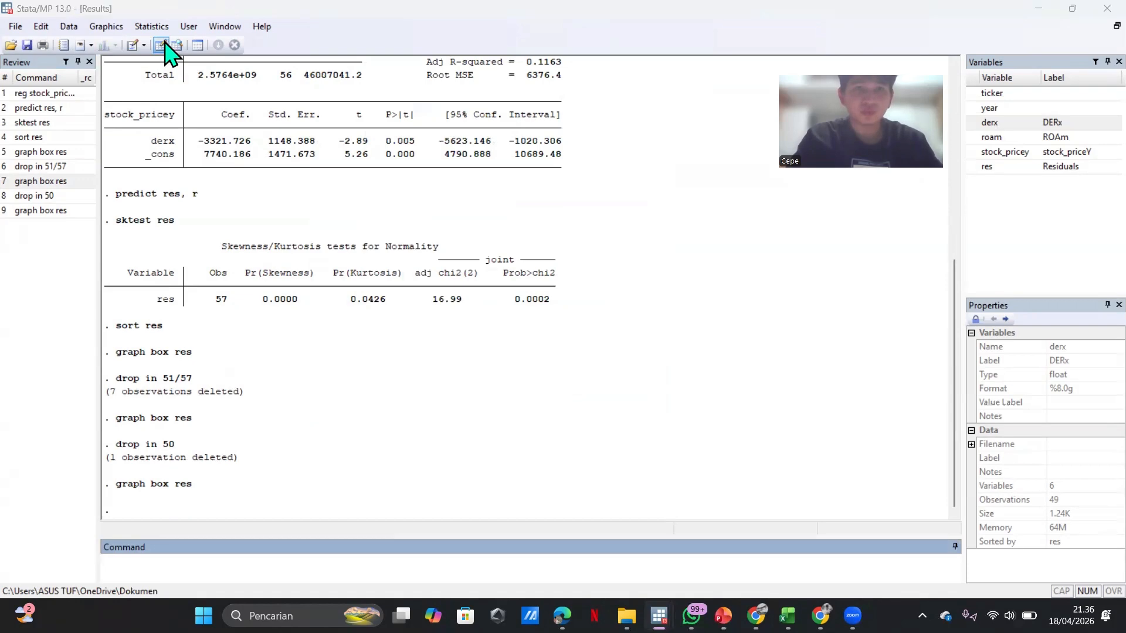
pyautogui.scroll(-12, 350, 269)
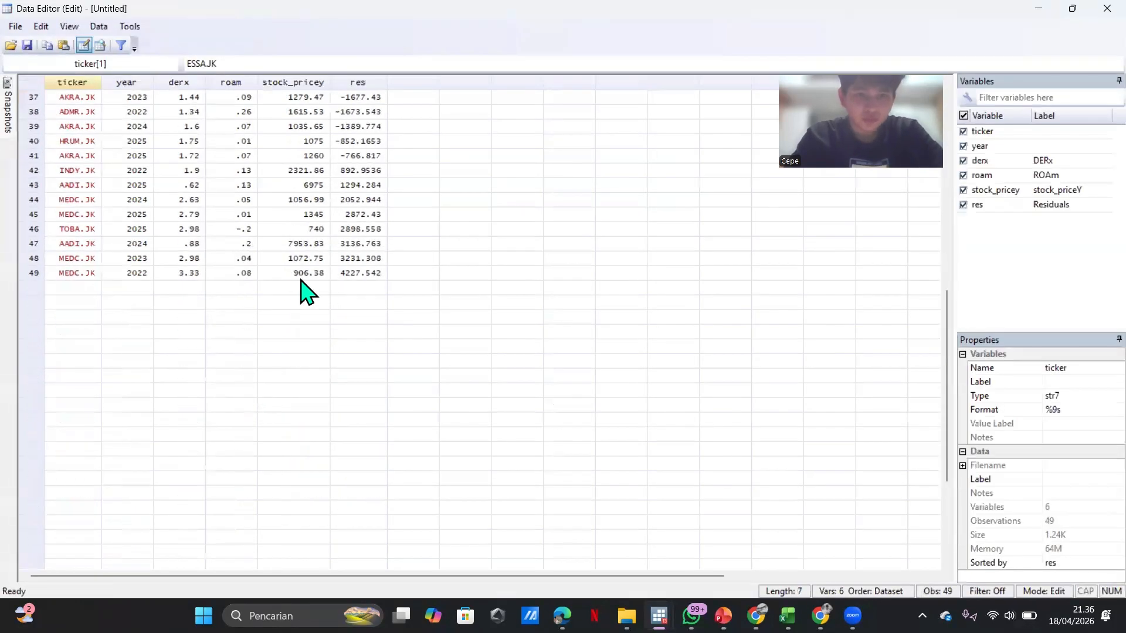
pyautogui.click(36, 200)
pyautogui.hotkey('ctrl', 'shift', 'Down')
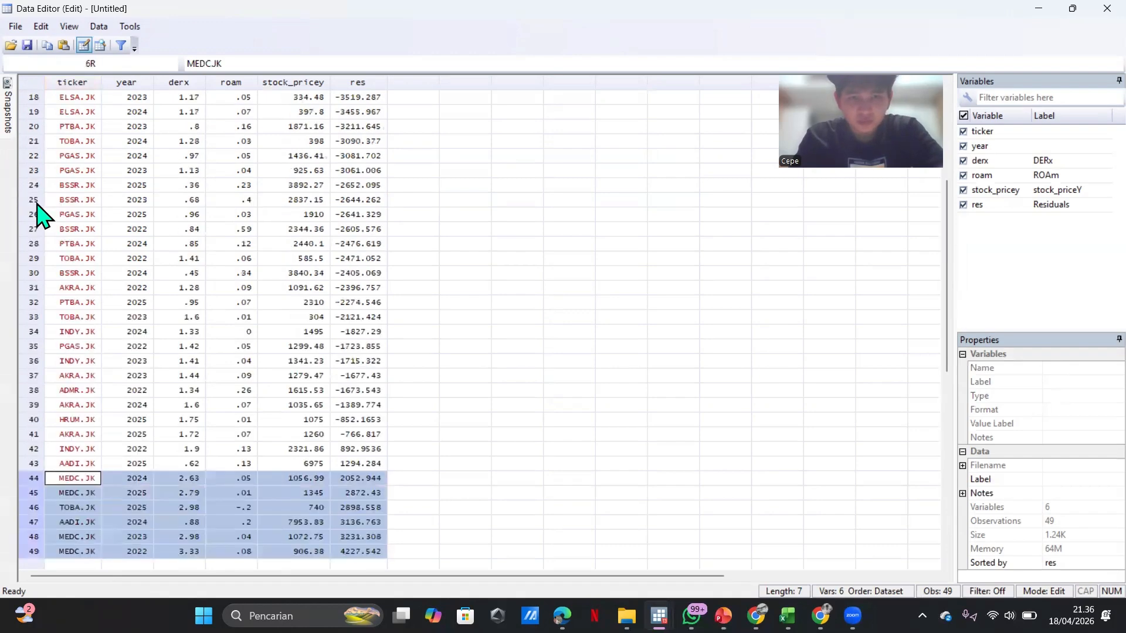
pyautogui.press('Delete')
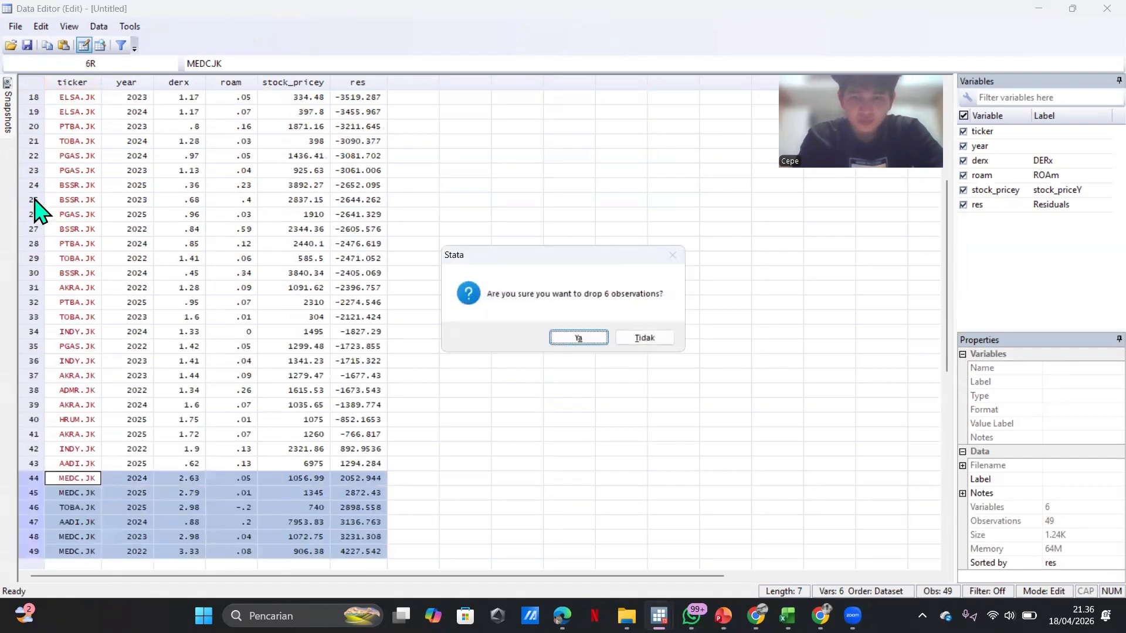
pyautogui.press('Return')
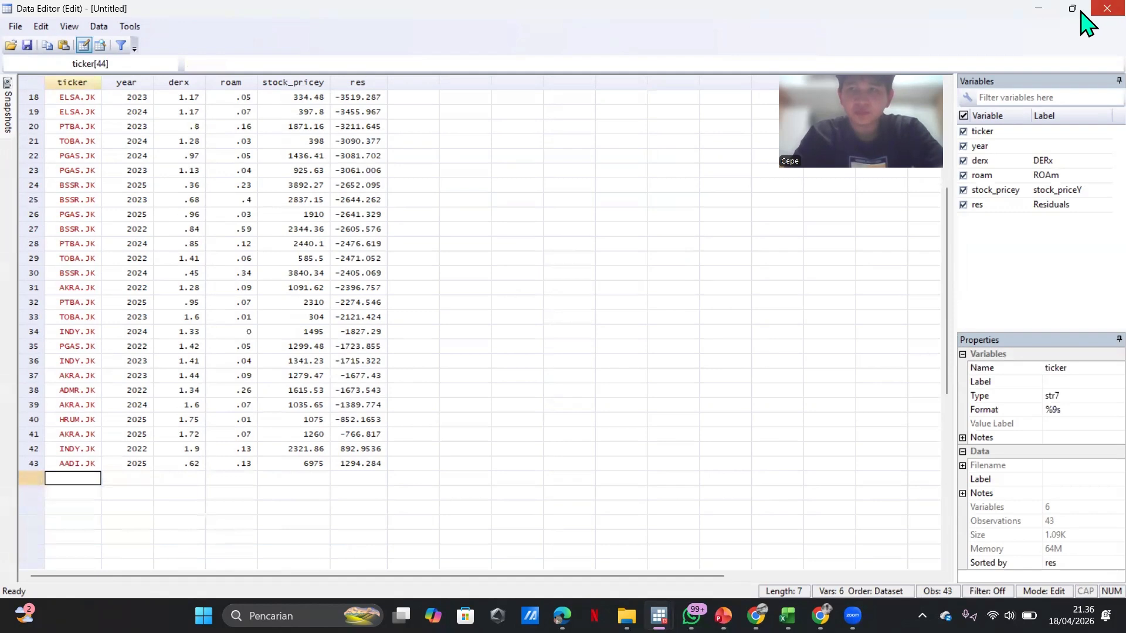
pyautogui.click(1106, 8)
# - Rerun the box plot of res without observations 44 to 49 and close the graph after viewing it
pyautogui.click(66, 211)
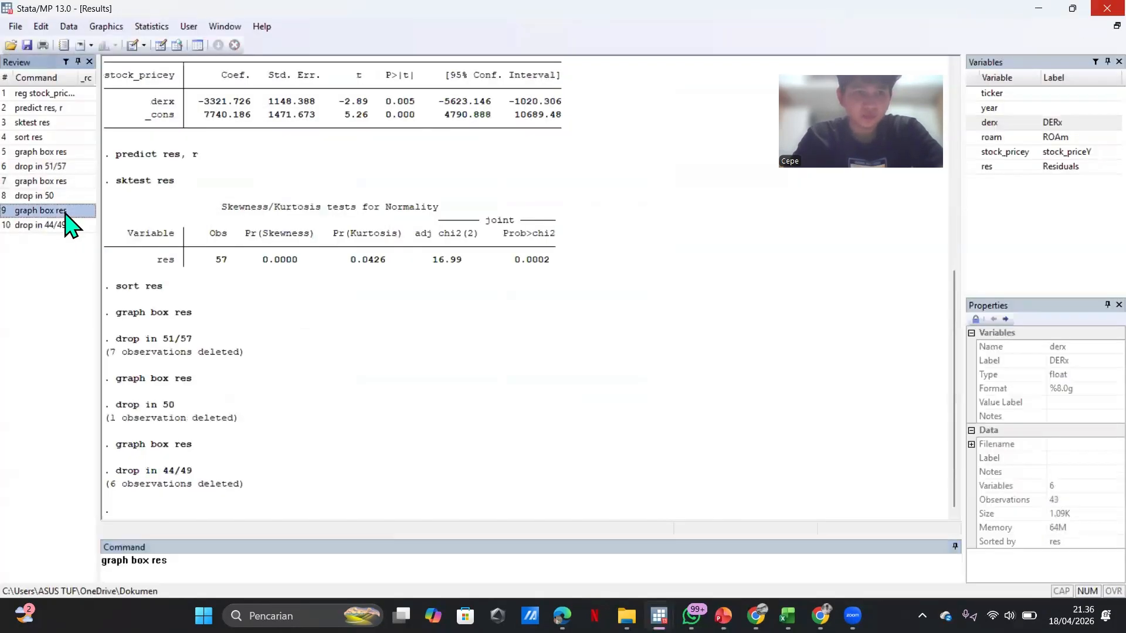
pyautogui.doubleClick(64, 211)
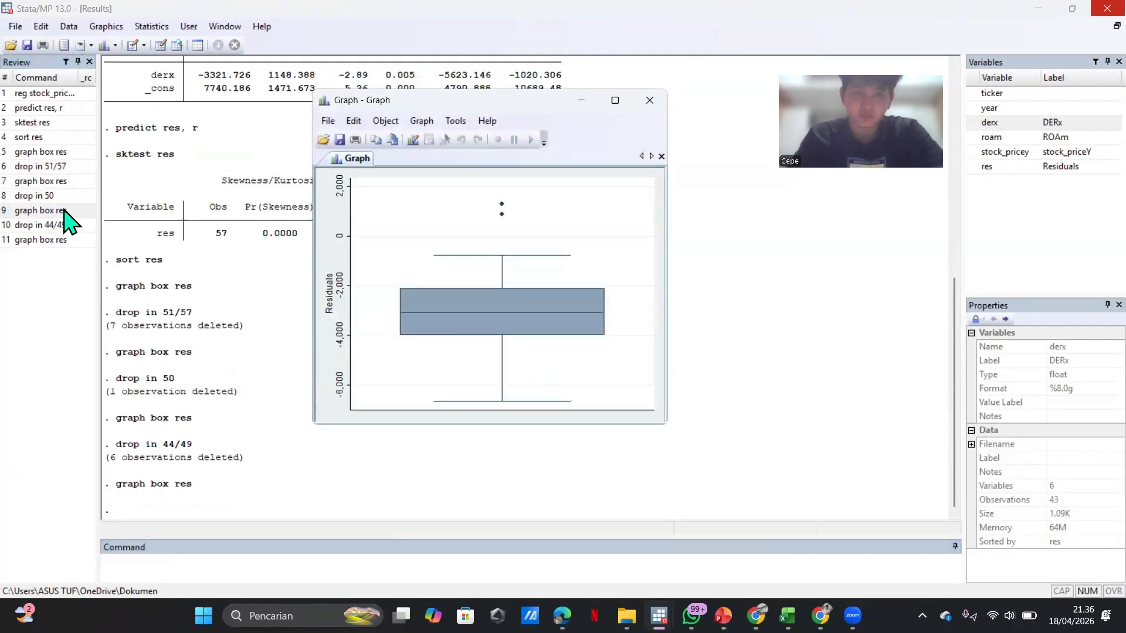
pyautogui.click(650, 101)
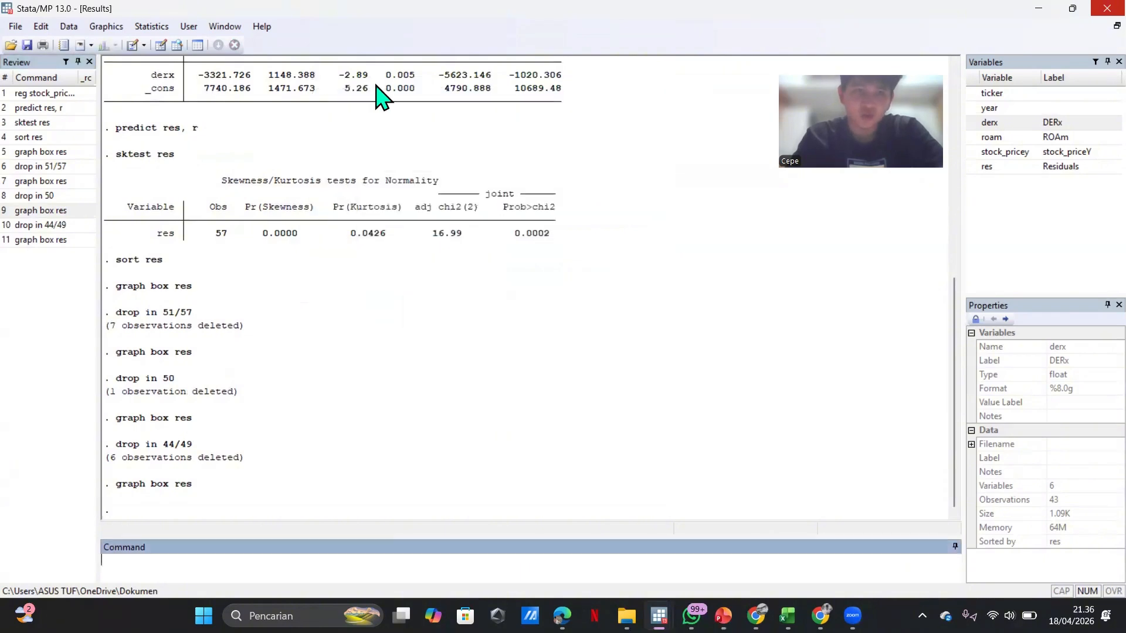
# - Delete observations 42 and 43, the two rows with positive residuals, in the Data Editor and close the editor
pyautogui.click(161, 47)
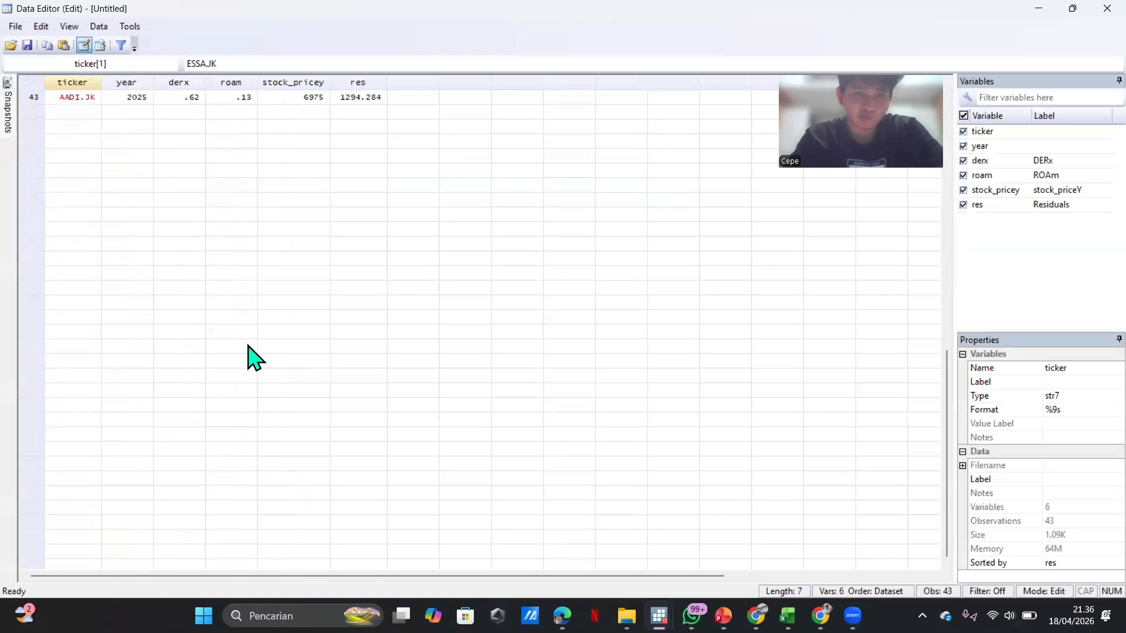
pyautogui.scroll(2, 248, 359)
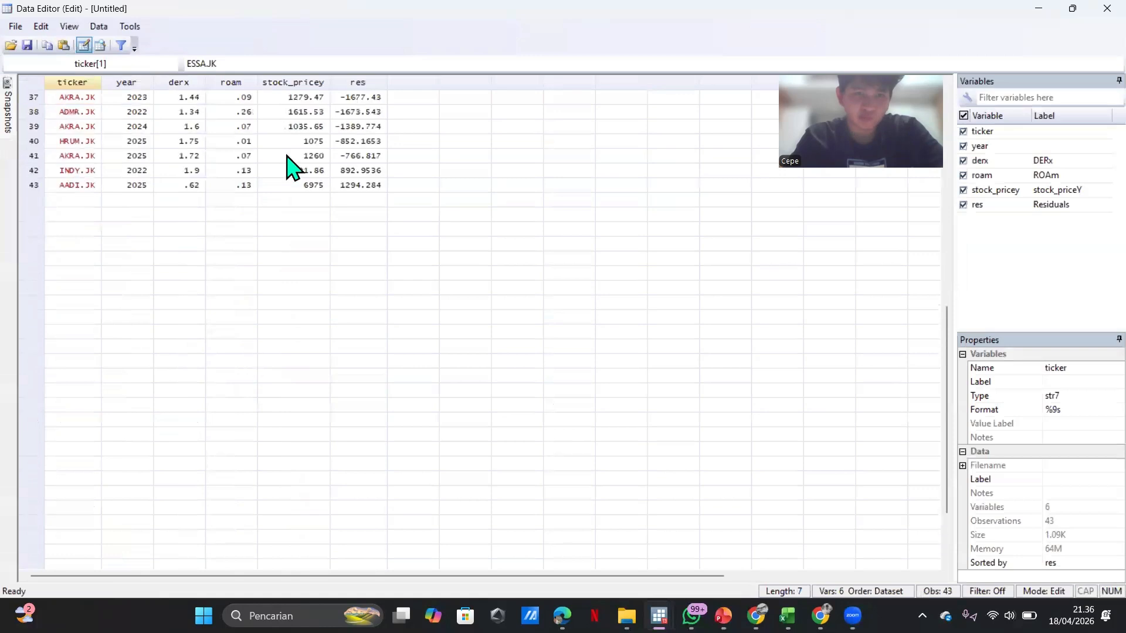
pyautogui.click(36, 171)
pyautogui.hotkey('shift', 'Down')
pyautogui.press('Delete')
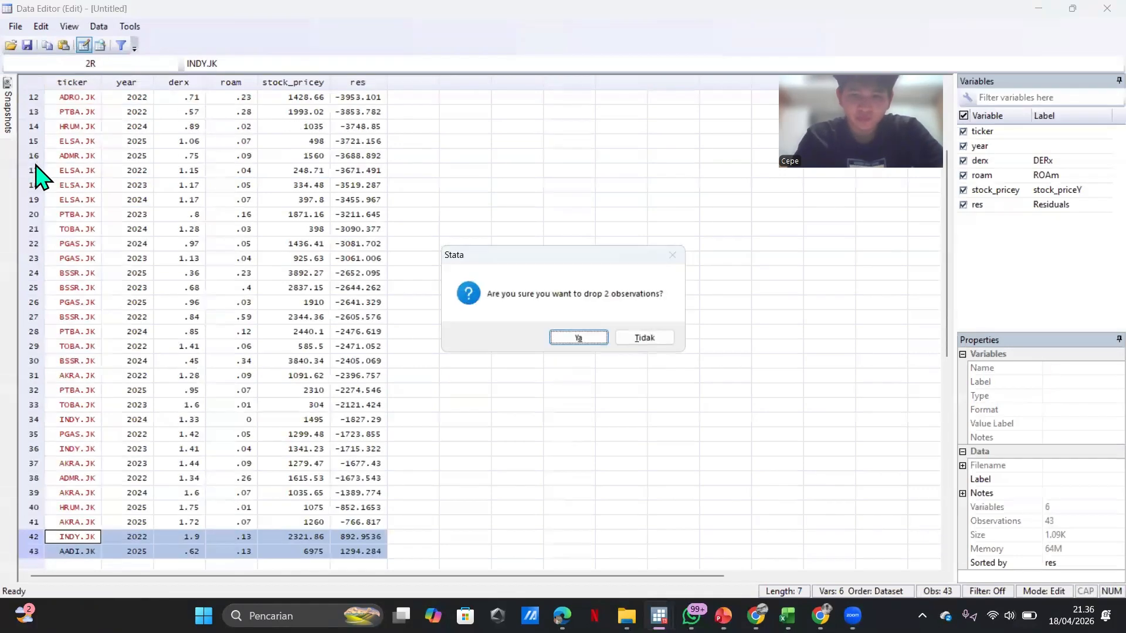
pyautogui.press('Return')
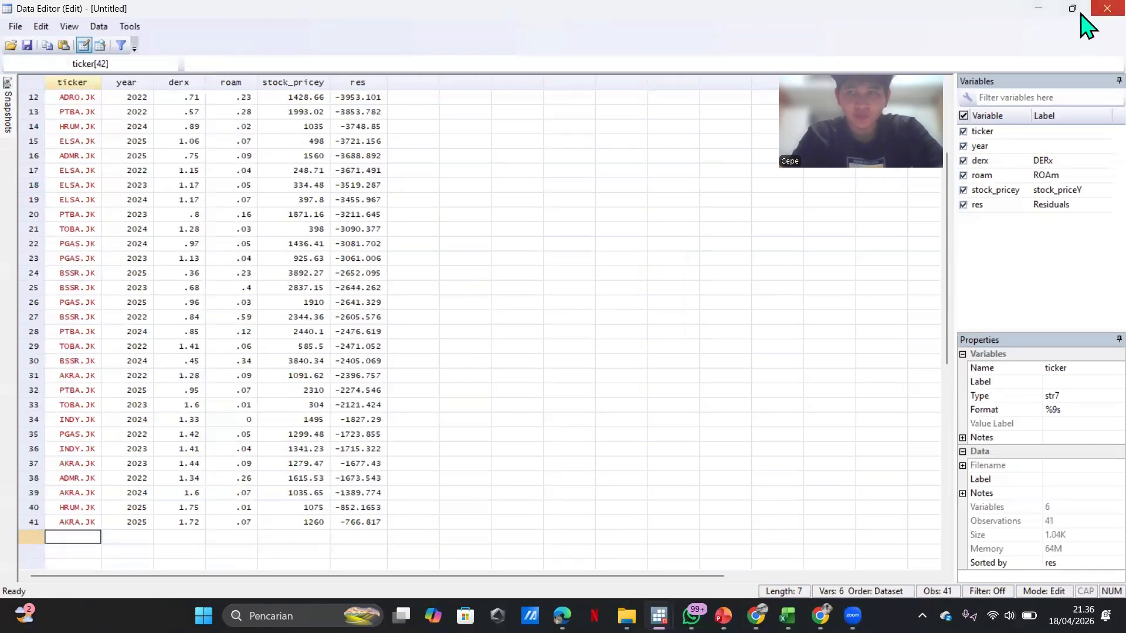
pyautogui.click(1105, 8)
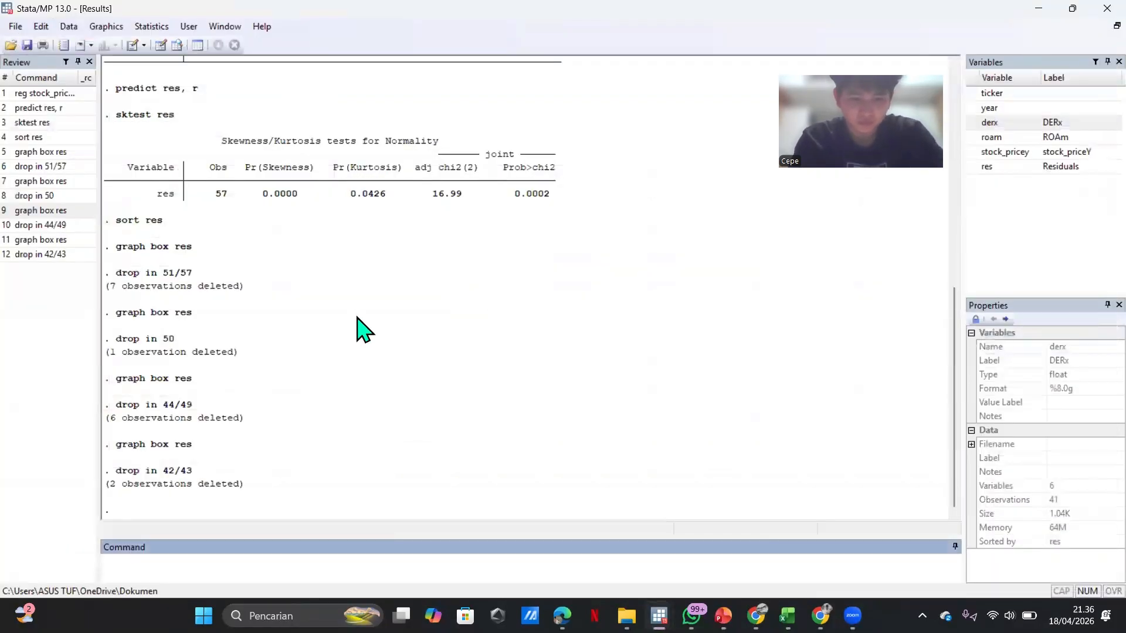
# - Draw the box plot of res again without observations 42 and 43, and close the graph after inspecting it
pyautogui.write('graph b')
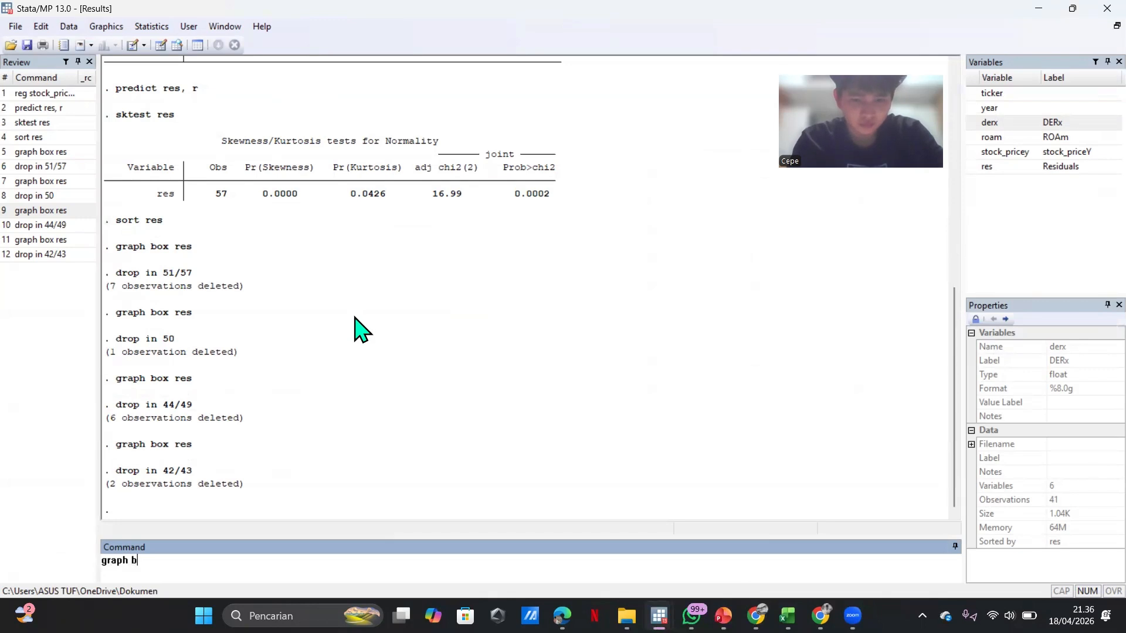
pyautogui.write('ox res')
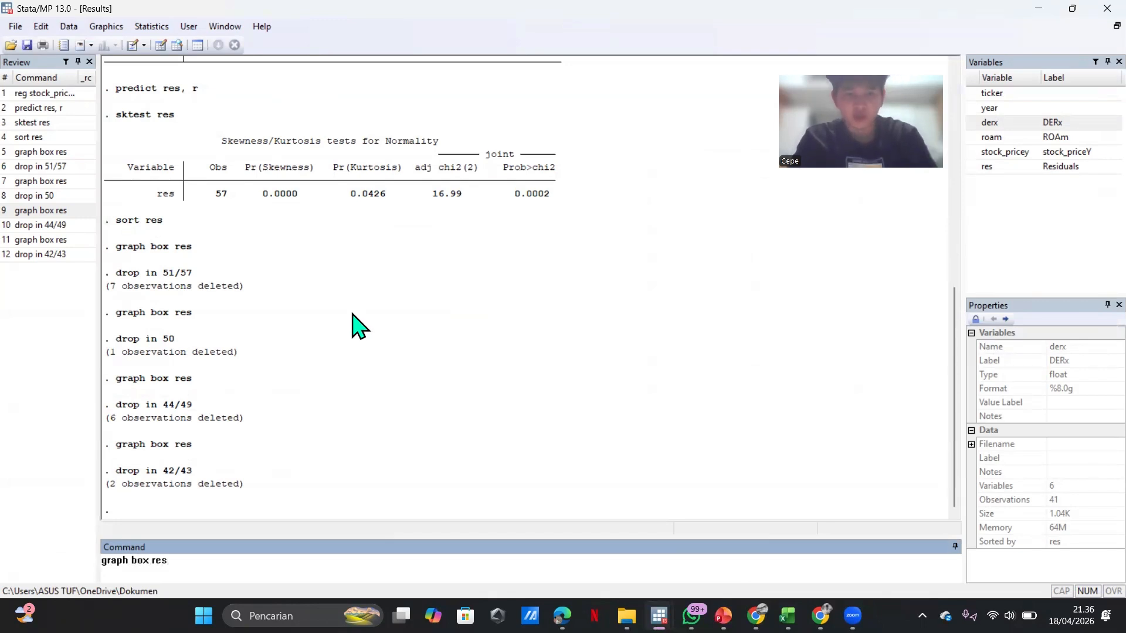
pyautogui.press('Return')
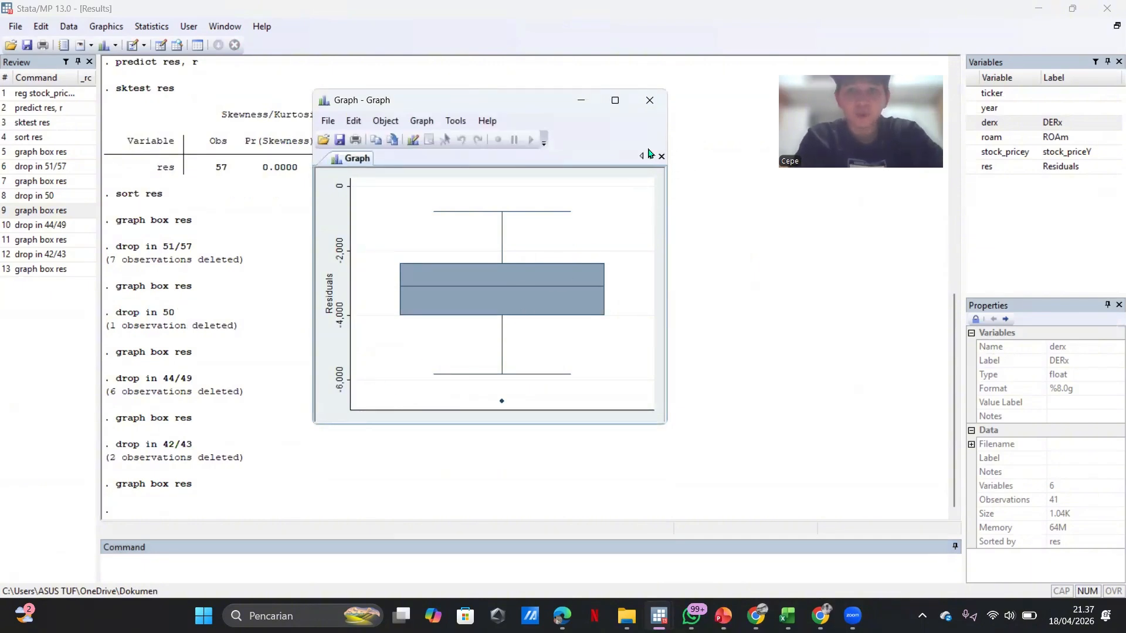
pyautogui.click(650, 108)
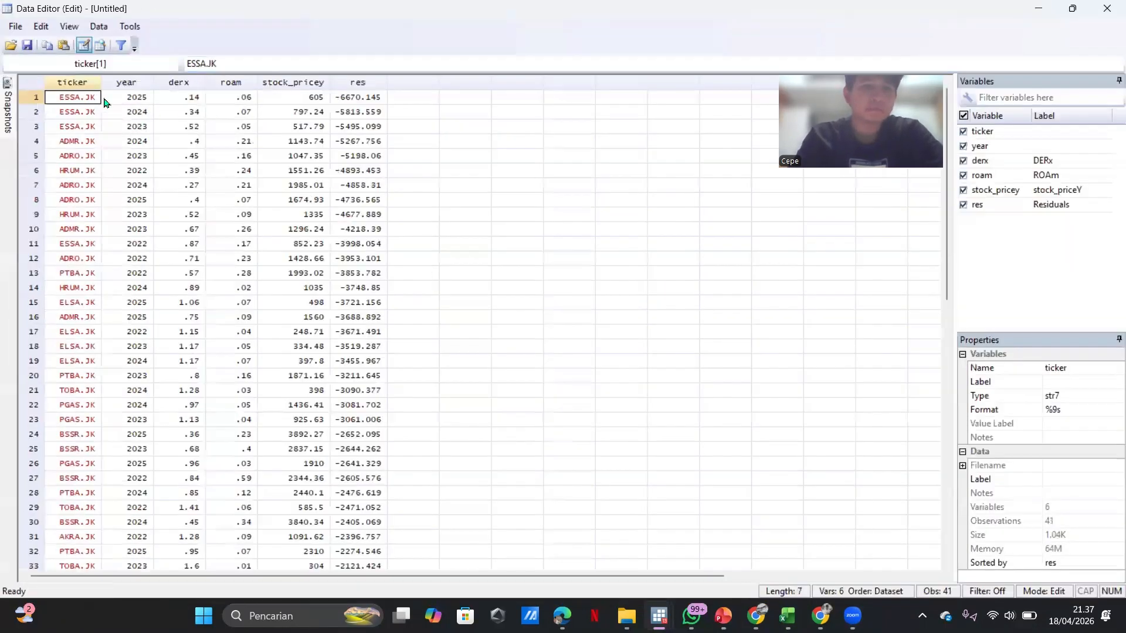
# - Delete observation 1, the row with the lowest residual, in the Data Editor and close the editor
pyautogui.click(32, 98)
pyautogui.press('Delete')
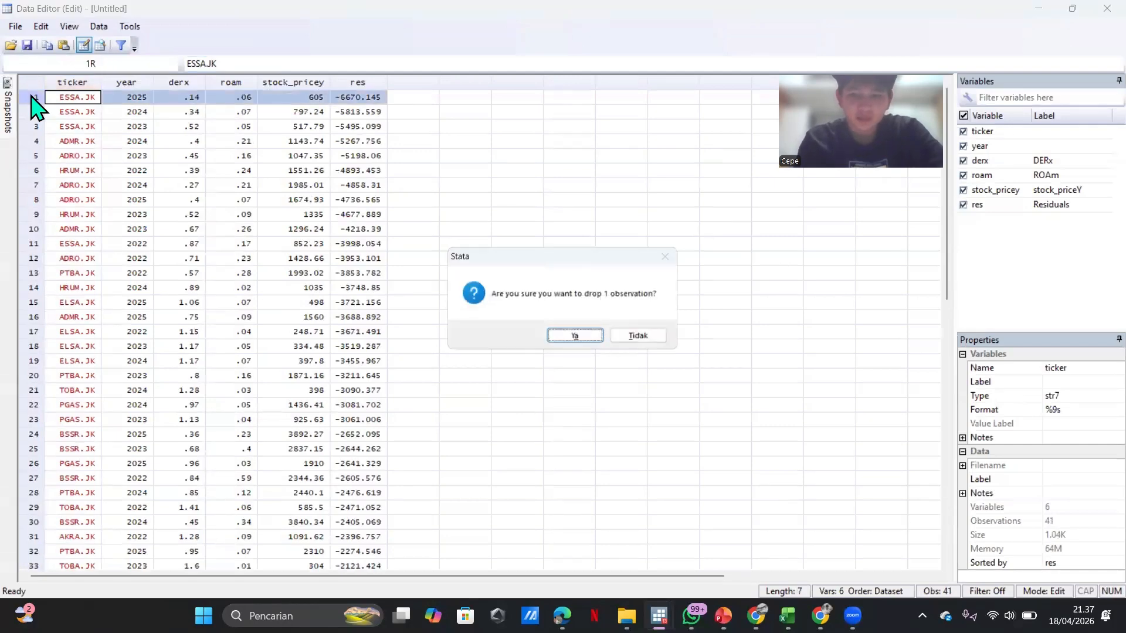
pyautogui.press('Return')
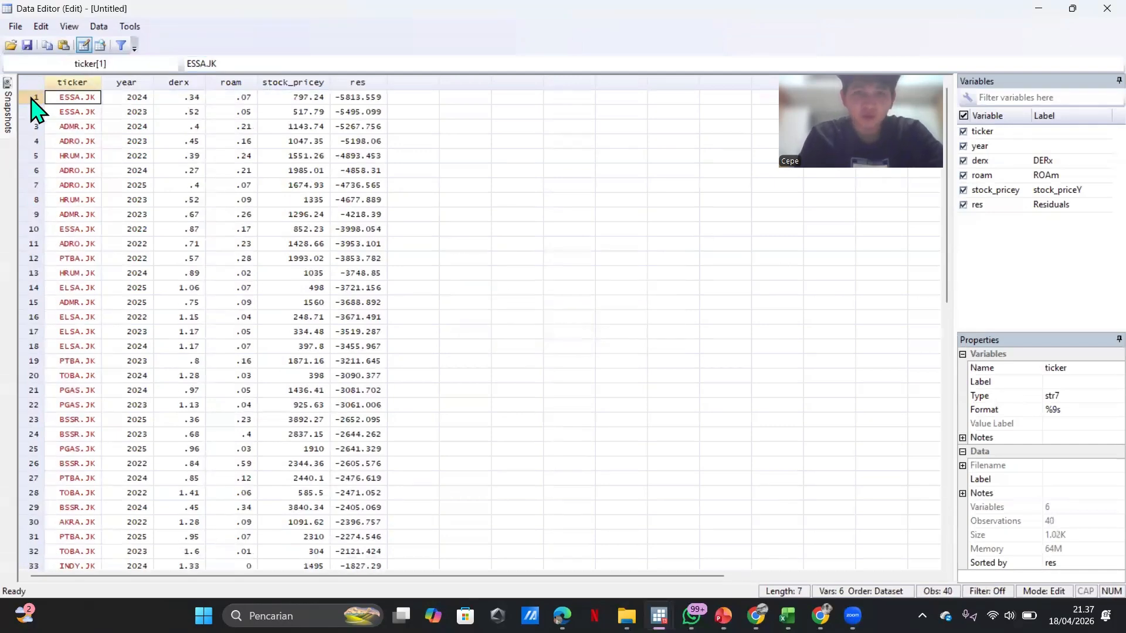
pyautogui.click(1097, 9)
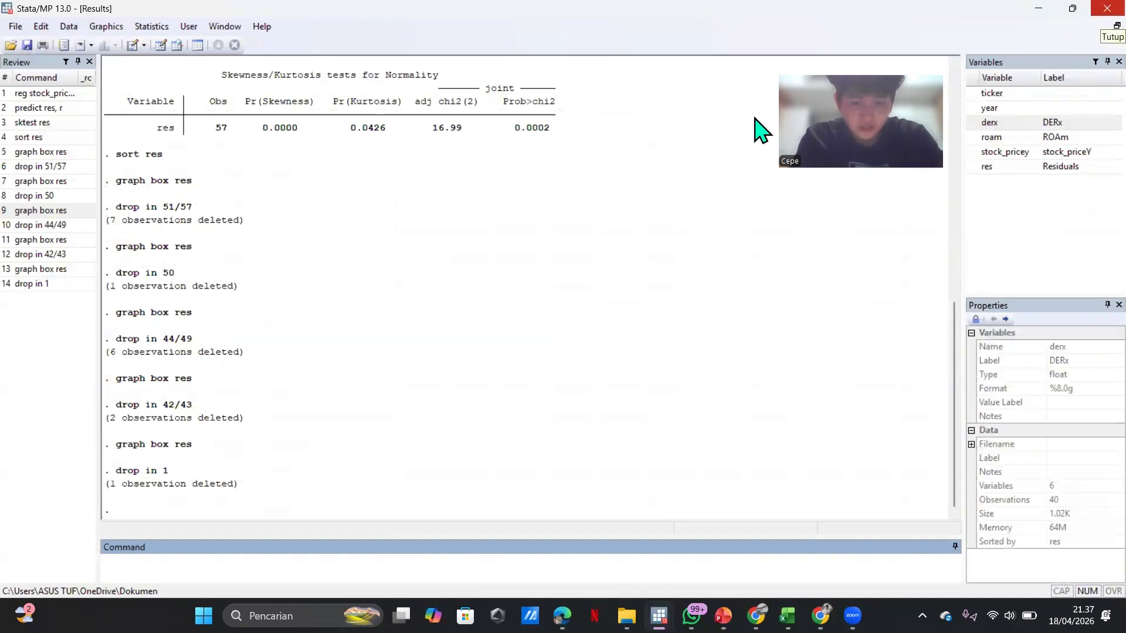
# - Redraw the box plot of res with observation 1 removed and close the graph after checking it
pyautogui.write('grap')
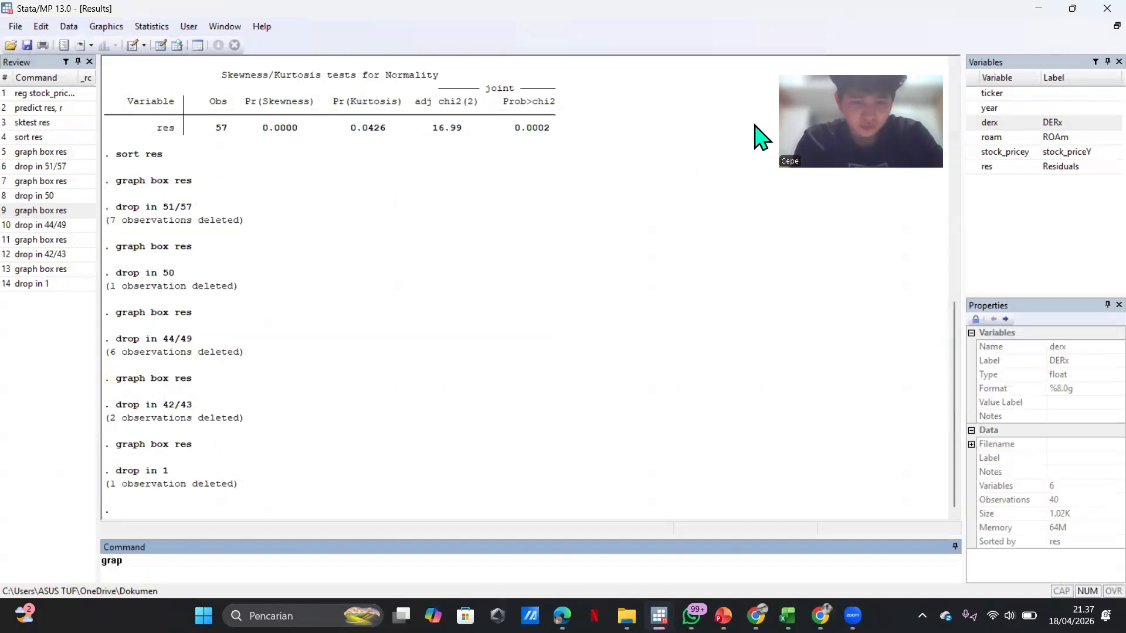
pyautogui.write('h box res')
pyautogui.press('Return')
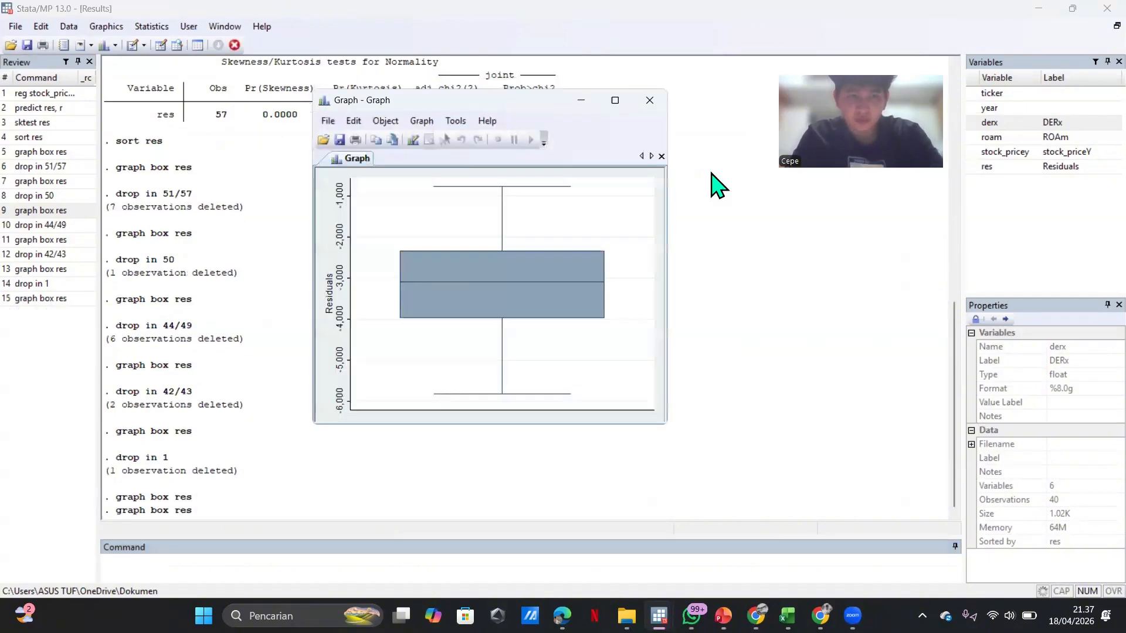
pyautogui.click(650, 100)
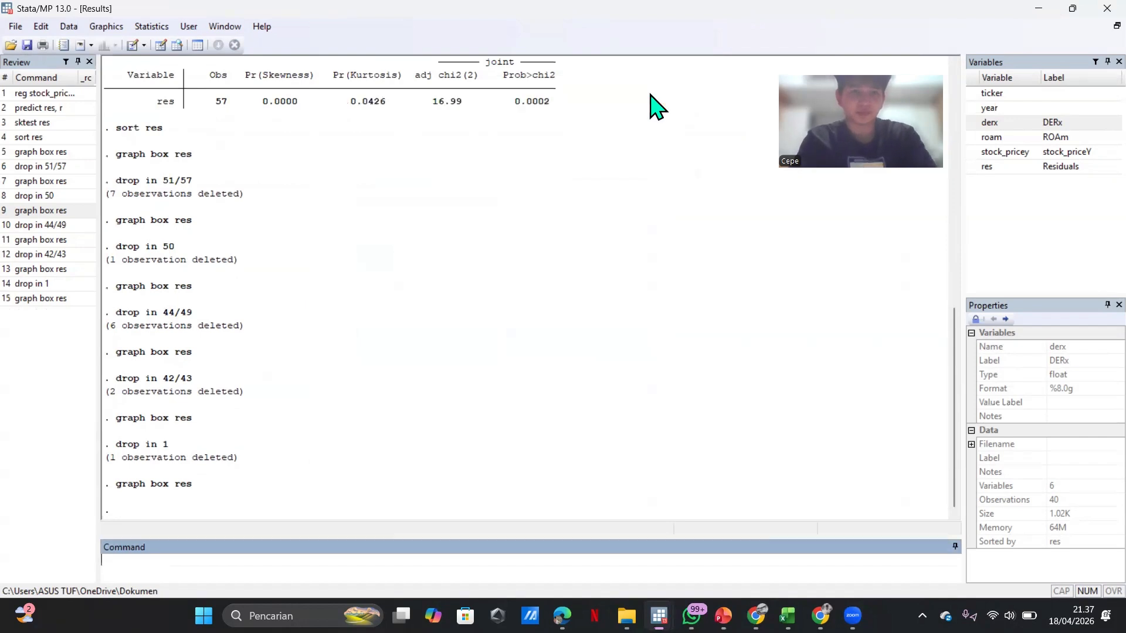
# - Run the skewness/kurtosis normality test (sktest) on res for the reduced dataset
pyautogui.write('skt')
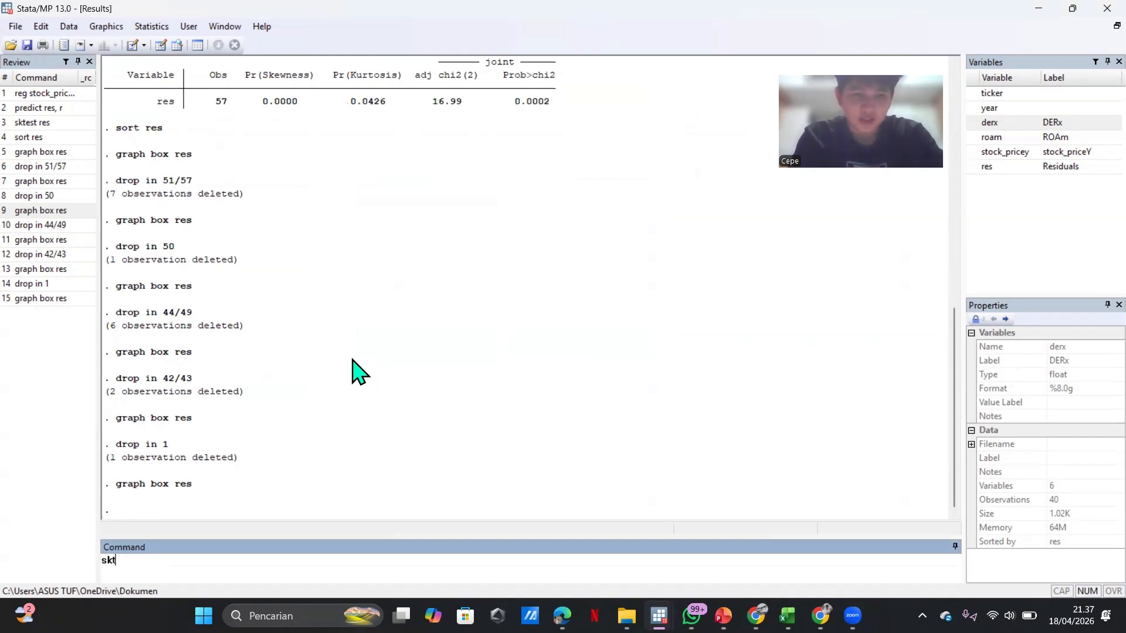
pyautogui.write('est res')
pyautogui.press('Return')
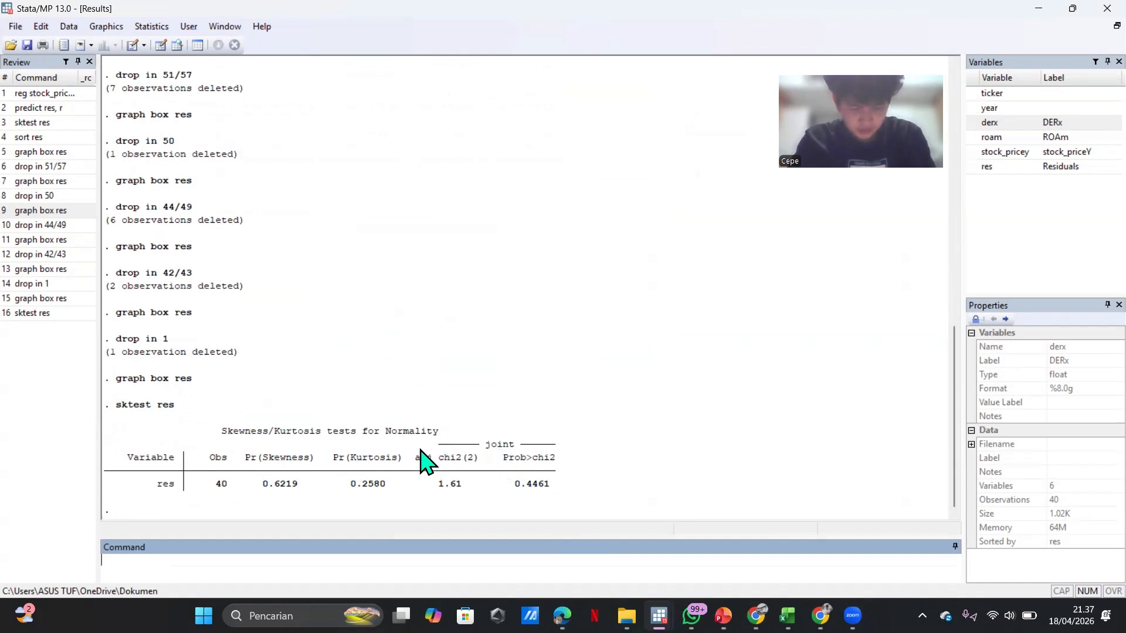
# - Run the Breusch-Pagan heteroskedasticity test (hettest) on the stock price regression
pyautogui.write('hettest')
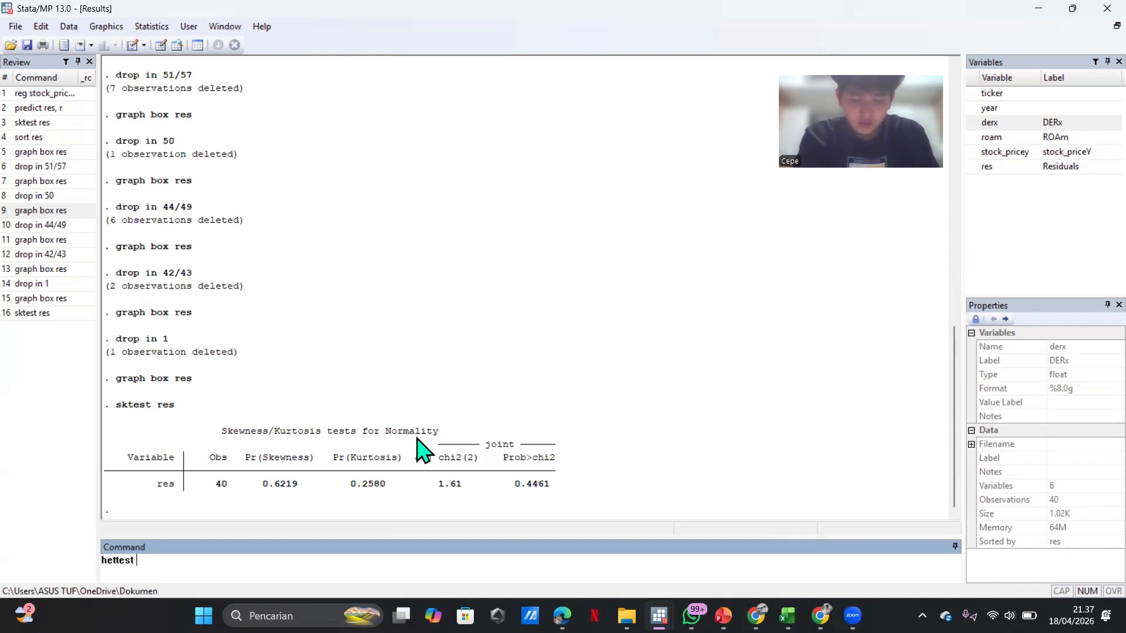
pyautogui.press('Return')
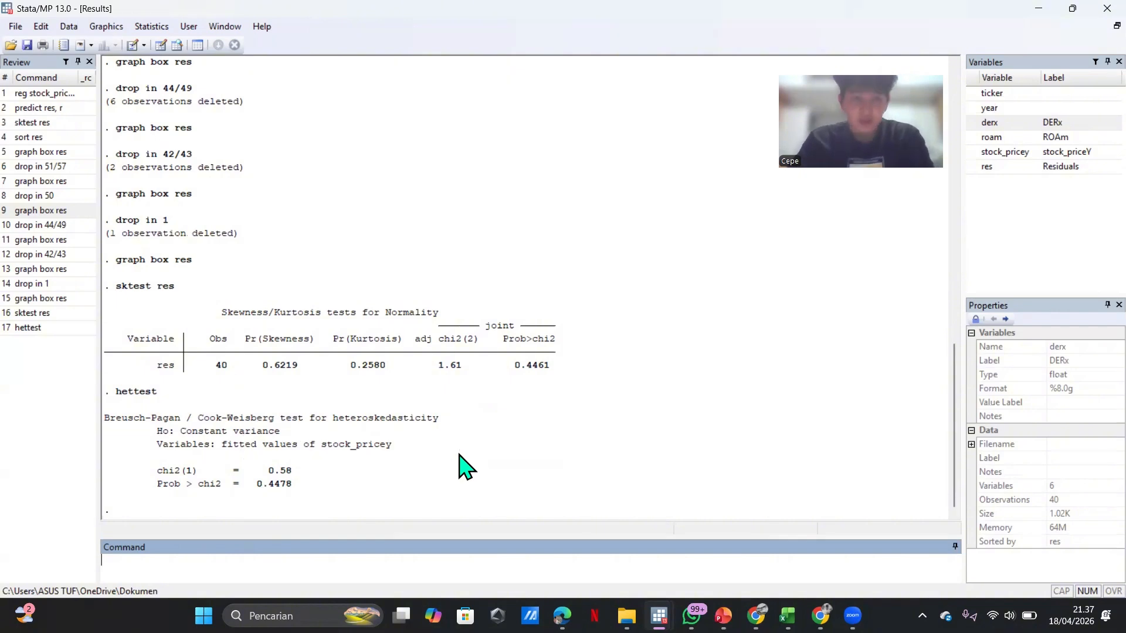
# - Regress roam on derx with the reg command
pyautogui.write('g')
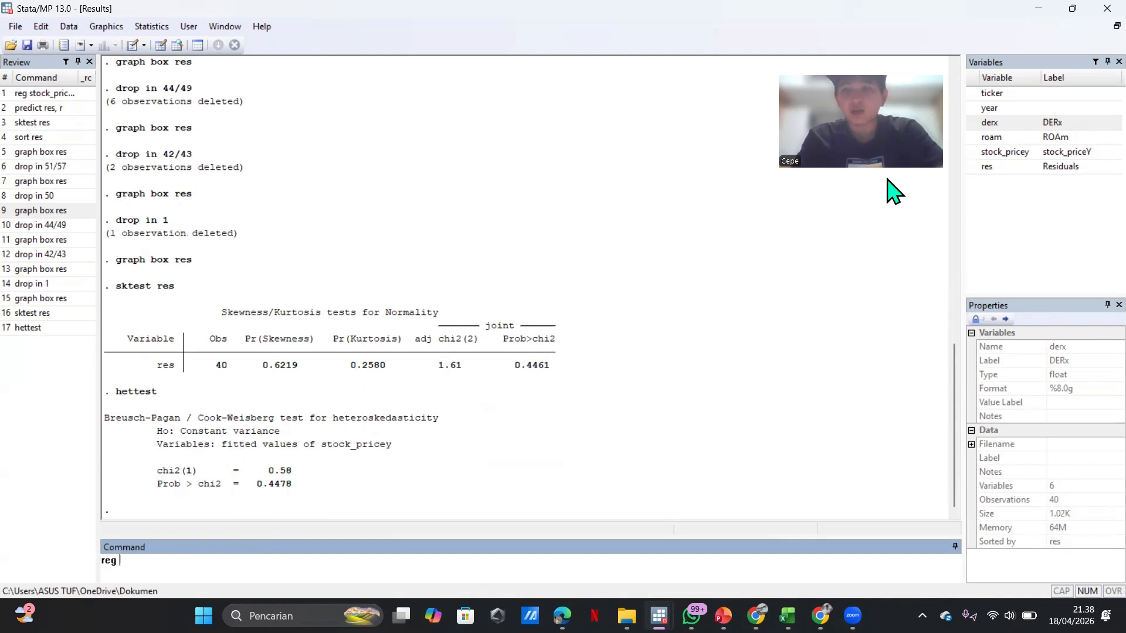
pyautogui.click(1029, 137)
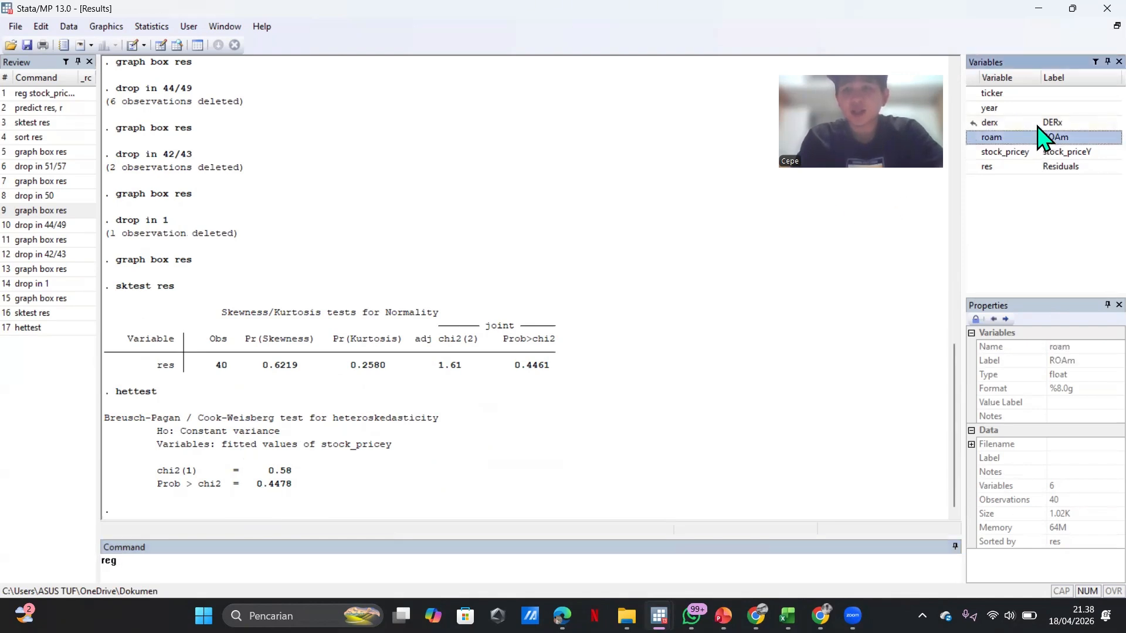
pyautogui.click(1037, 124)
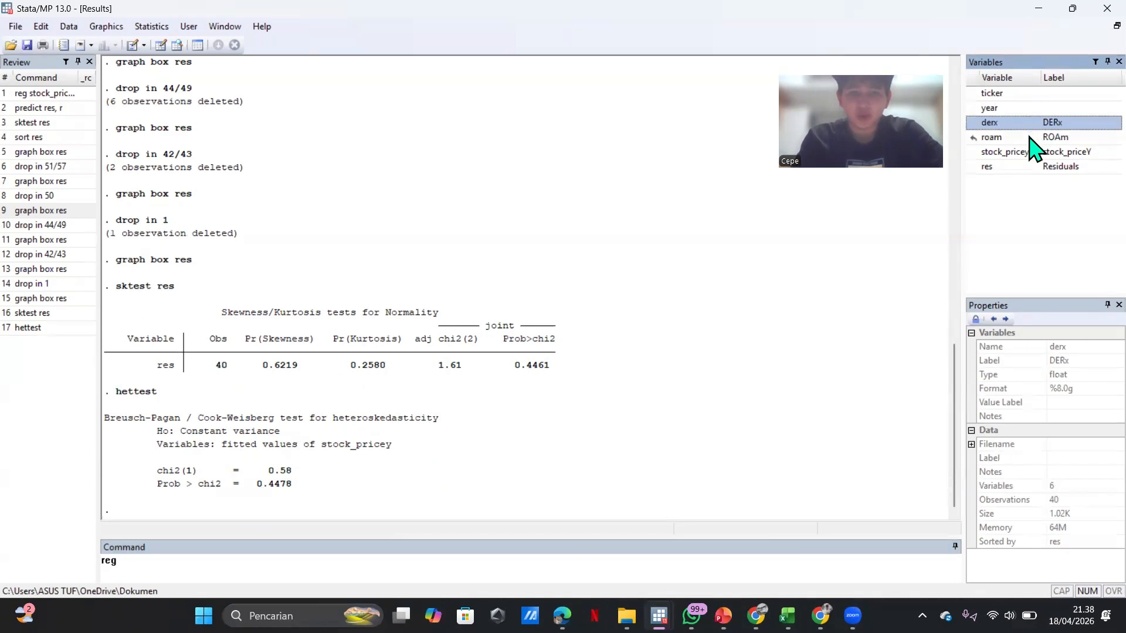
pyautogui.click(1031, 136)
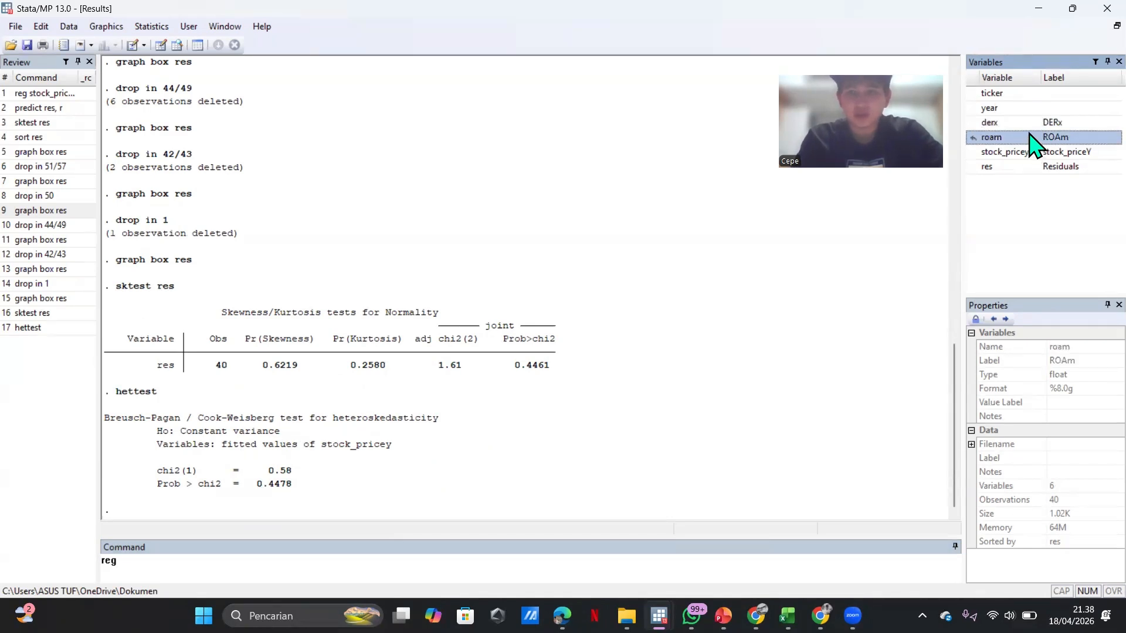
pyautogui.doubleClick(1029, 135)
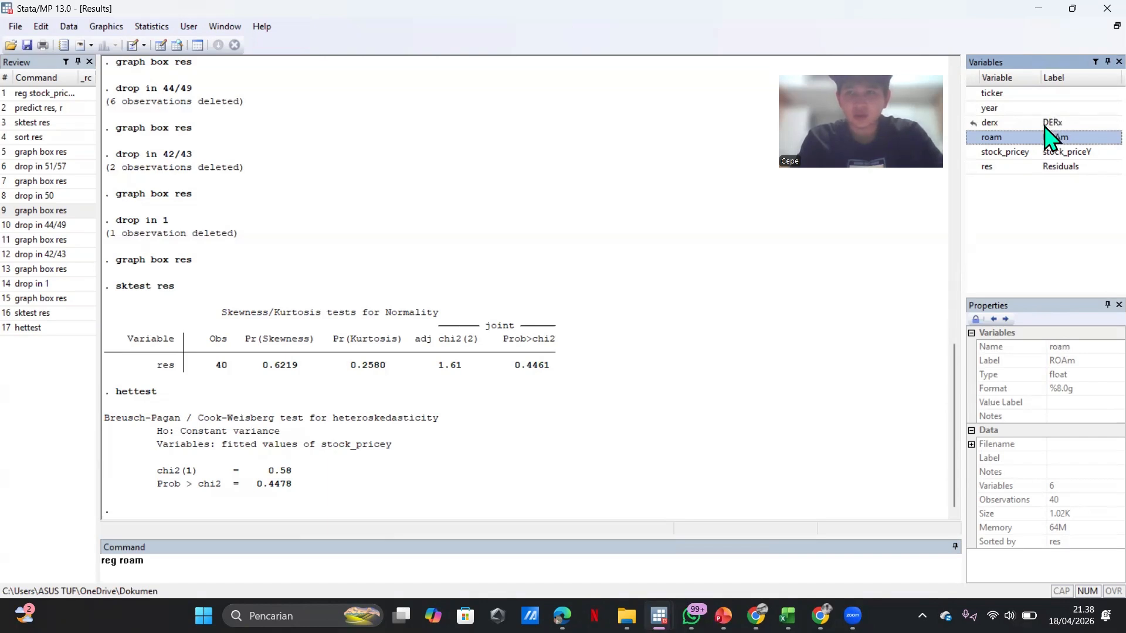
pyautogui.click(1045, 124)
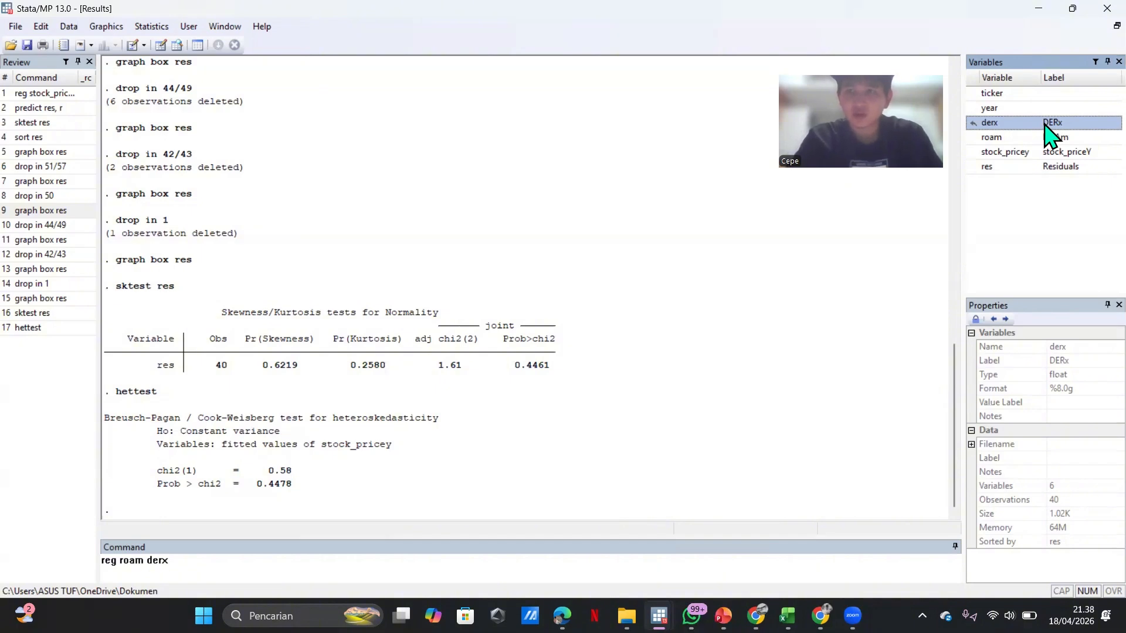
pyautogui.press('Return')
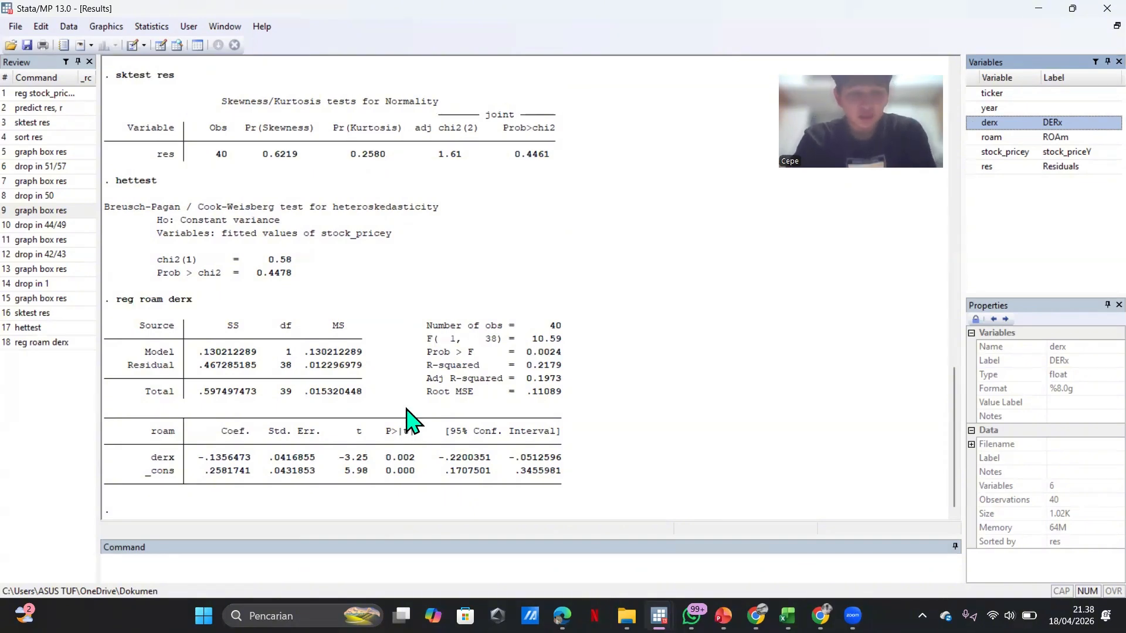
# - Drop the old res variable and generate new residuals as res from the roam regression (predict res, r)
pyautogui.click(1001, 169)
pyautogui.rightClick(1001, 171)
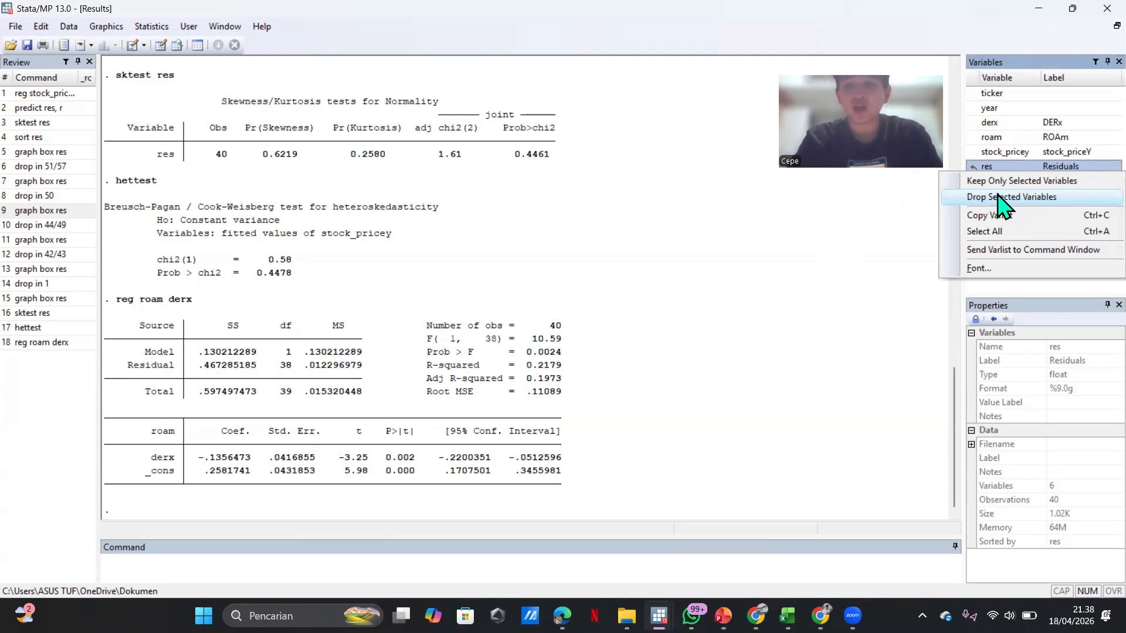
pyautogui.click(1004, 198)
pyautogui.click(668, 339)
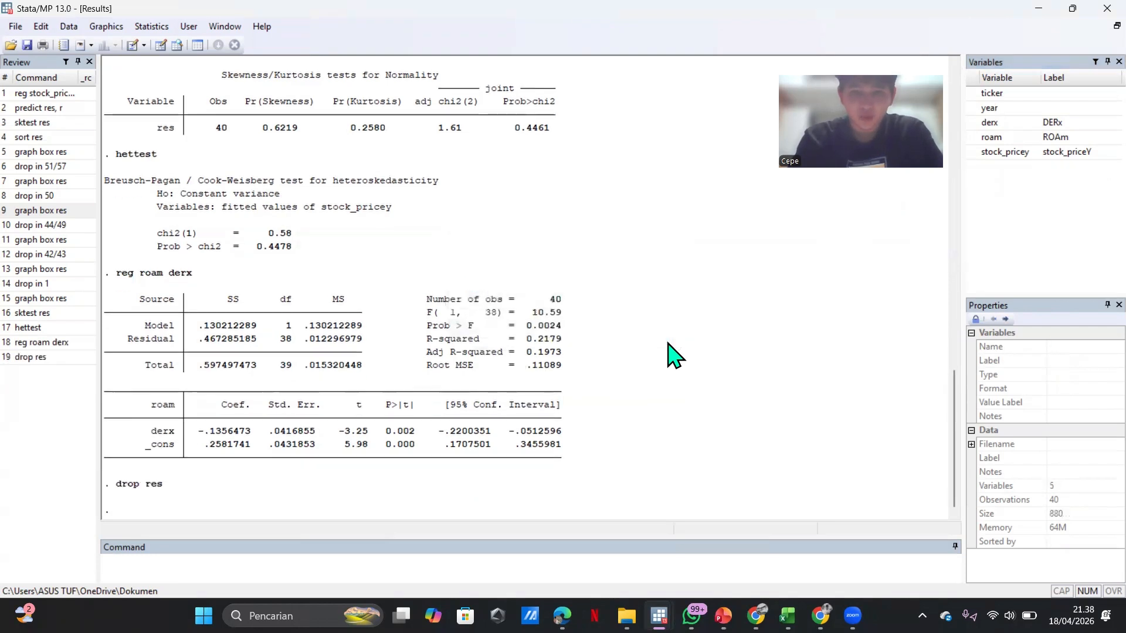
pyautogui.write('predict res, r')
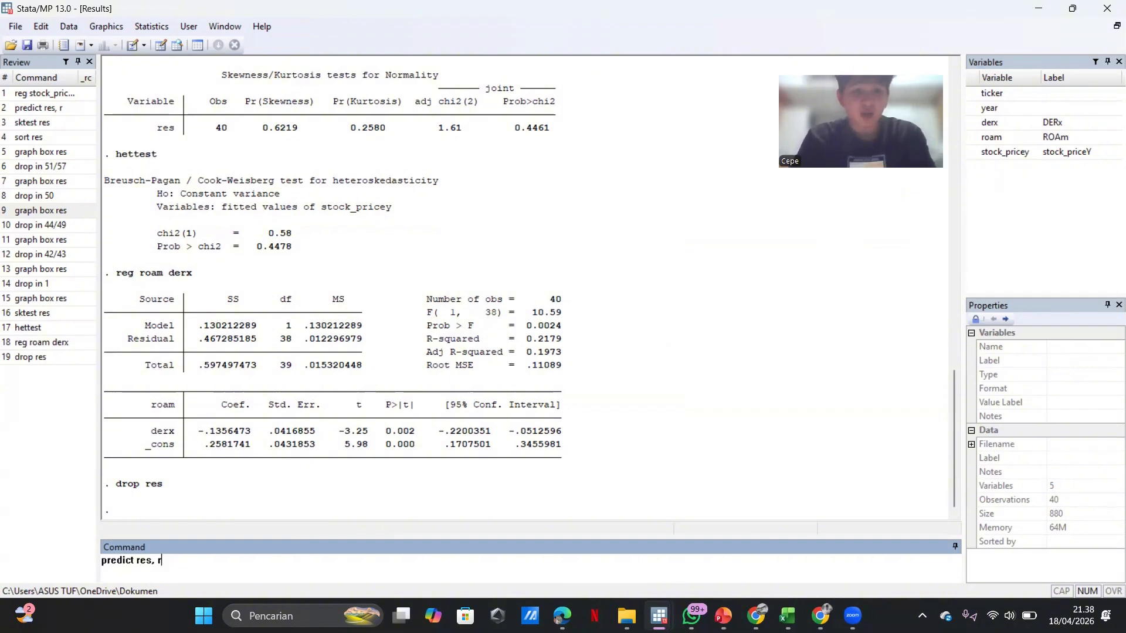
pyautogui.press('Return')
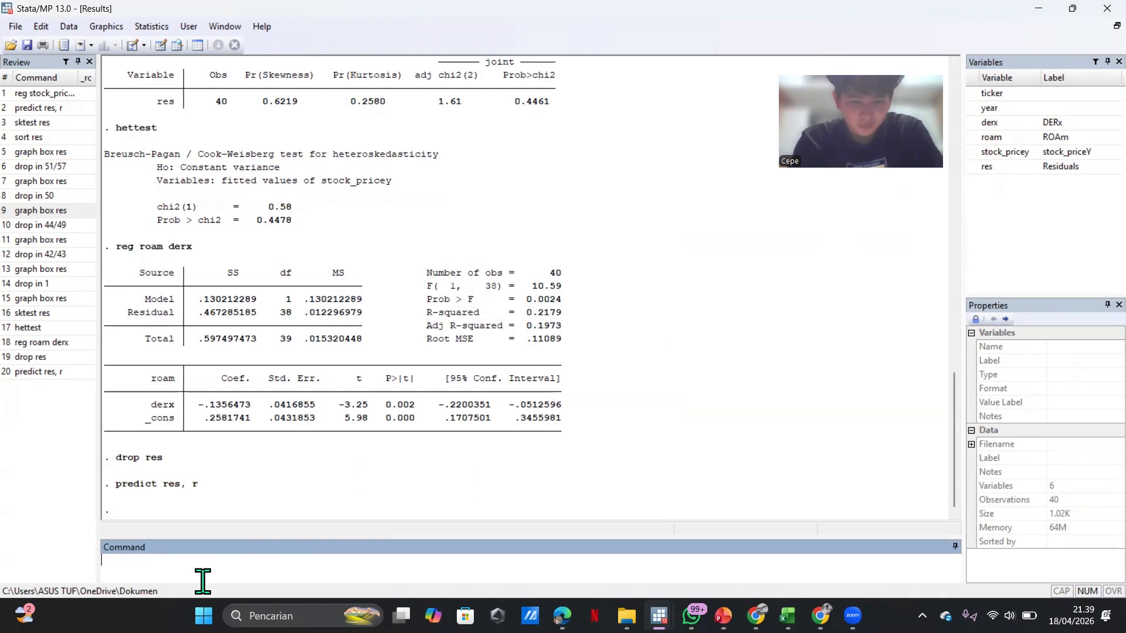
# - Run the normality test (sktest) on the new res variable and sort the dataset by res
pyautogui.write('so')
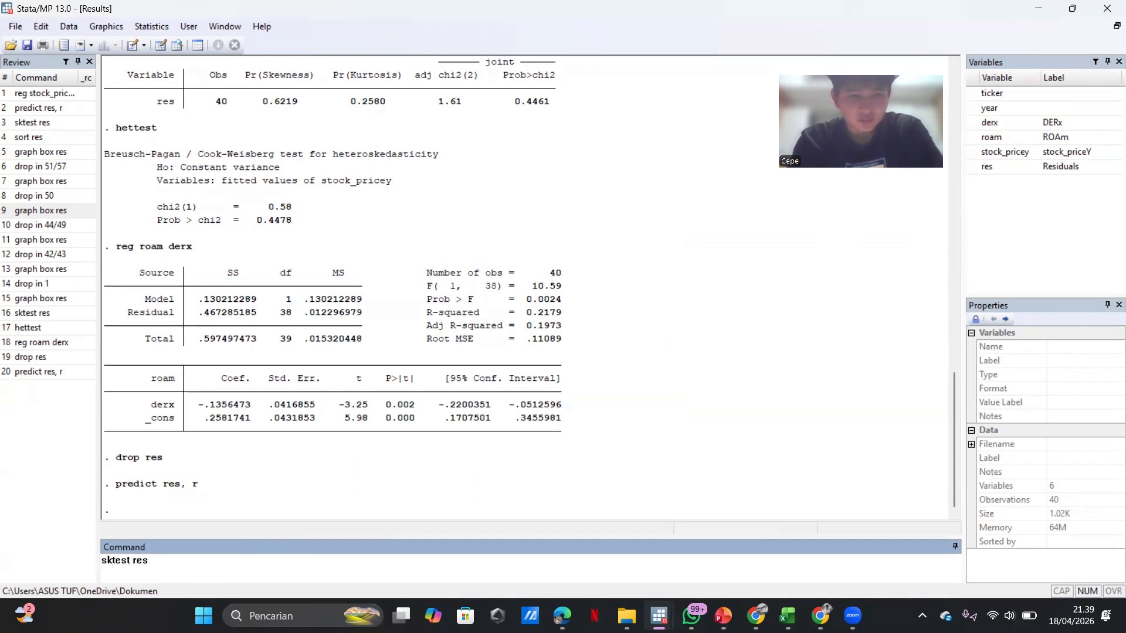
pyautogui.press('Return')
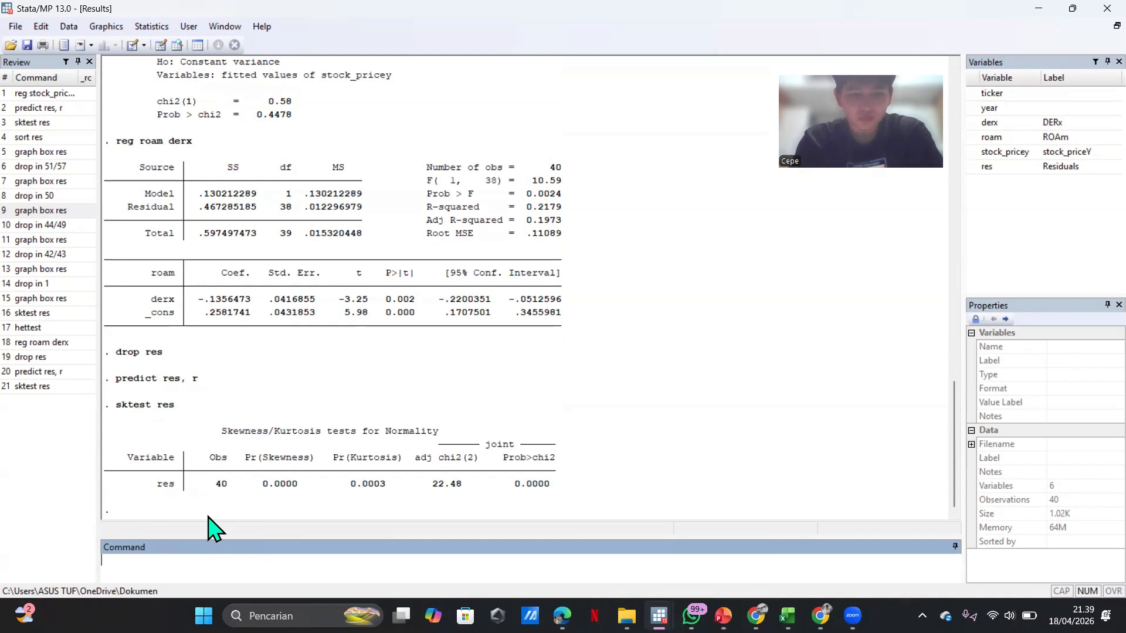
pyautogui.write('sort res')
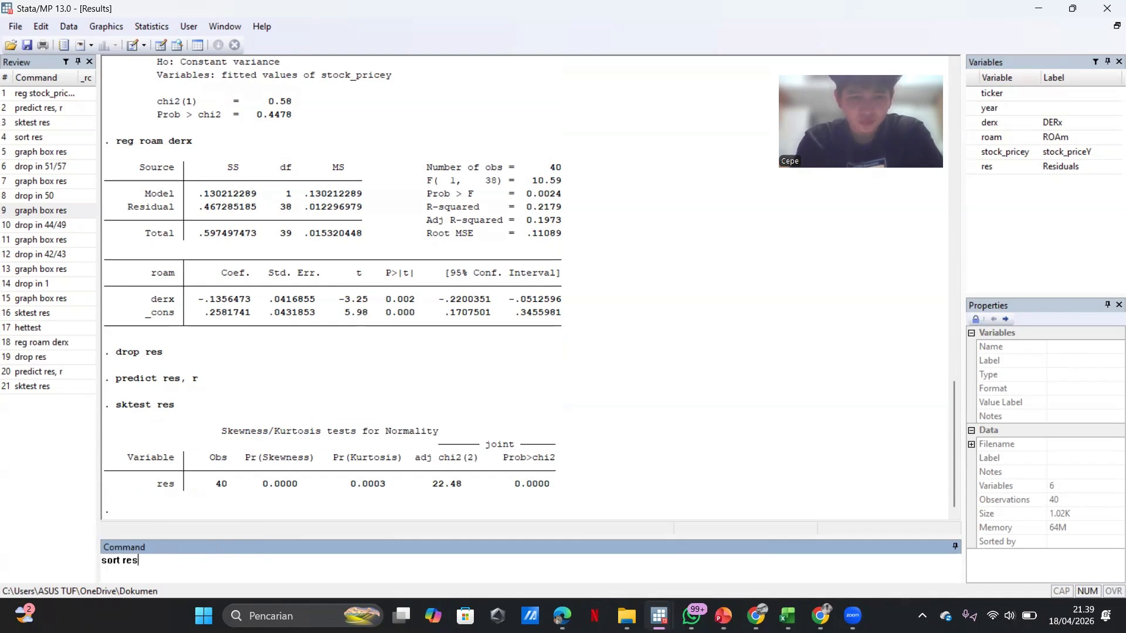
pyautogui.press('Return')
# - Draw a box plot of the new res variable and close the graph after inspecting the outliers
pyautogui.write('graphh')
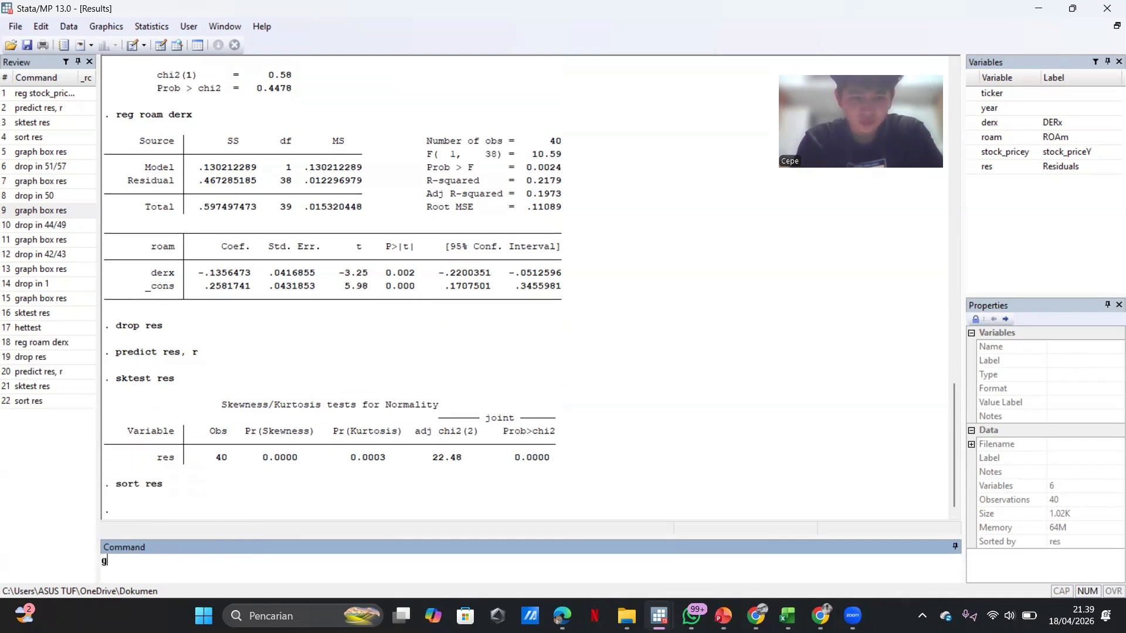
pyautogui.press('BackSpace')
pyautogui.press('BackSpace')
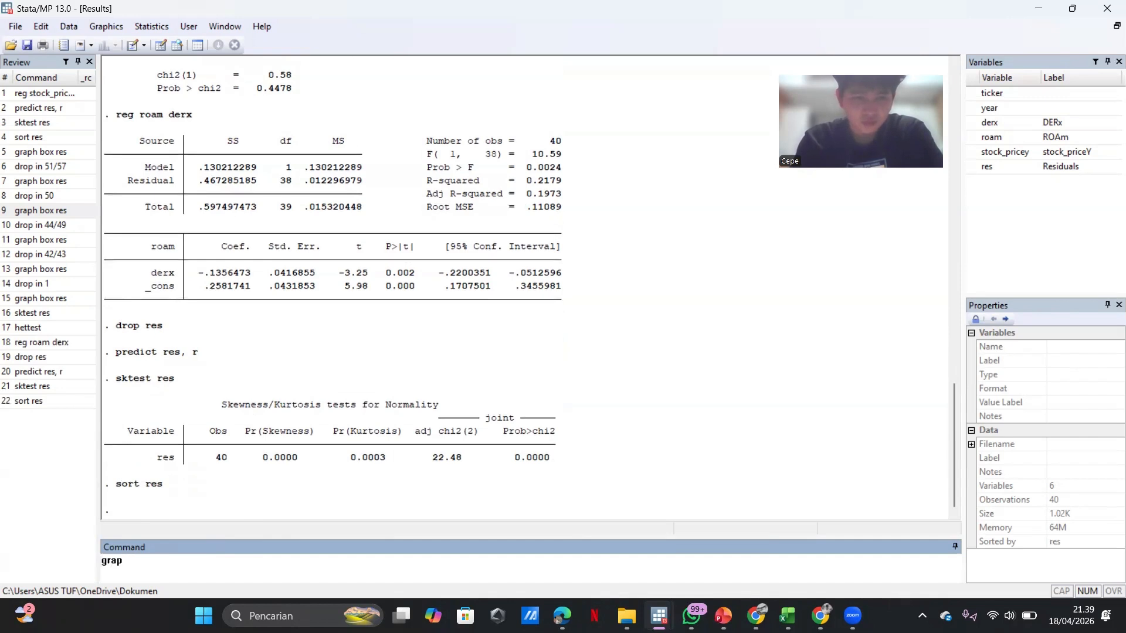
pyautogui.write('h box res')
pyautogui.press('Return')
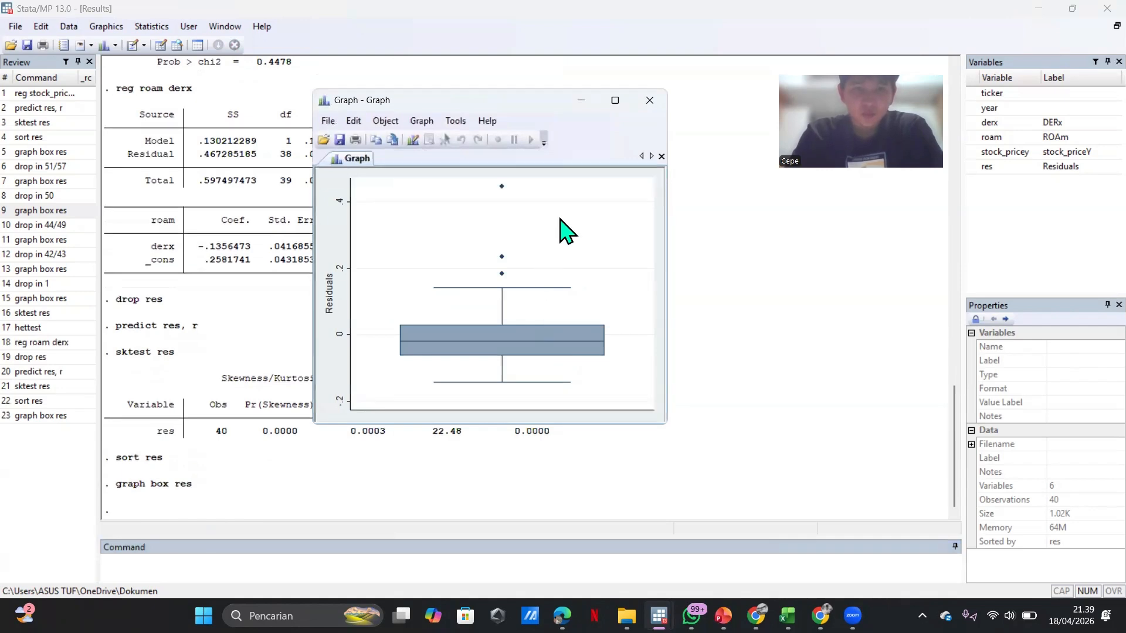
pyautogui.click(649, 100)
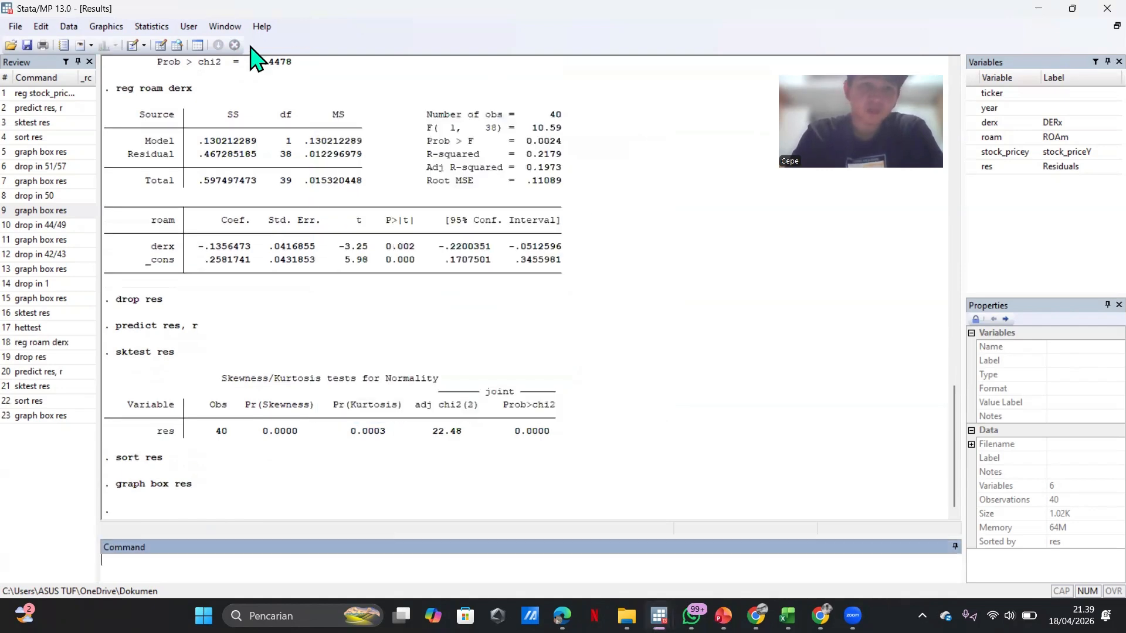
# - Delete observations 39 and 40, the rows with the highest residuals, in the Data Editor and close the editor
pyautogui.click(160, 46)
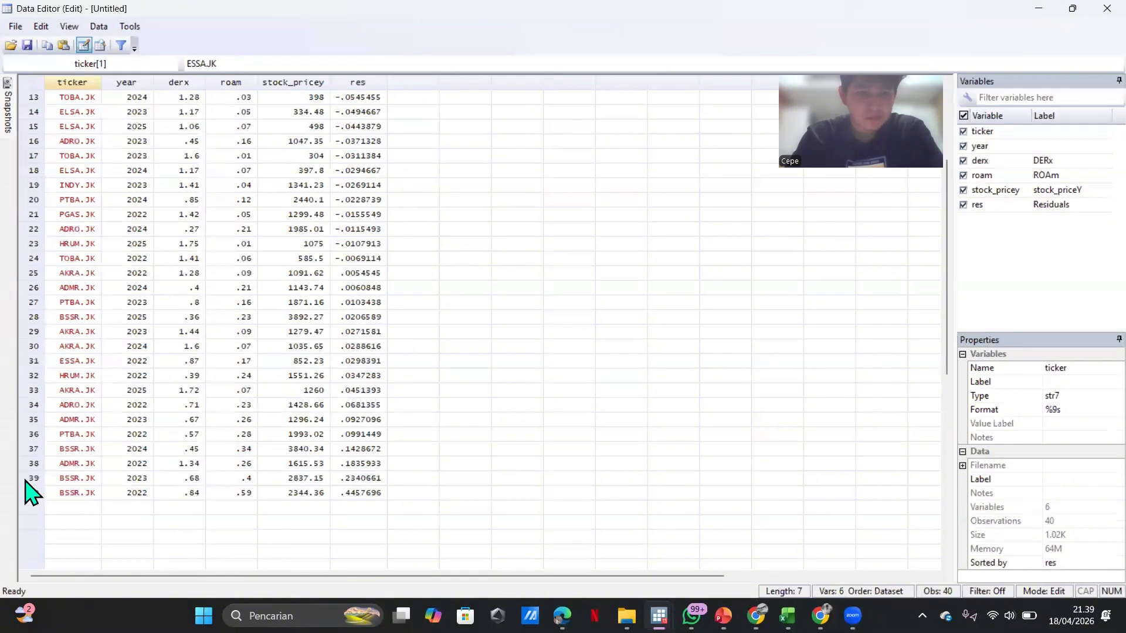
pyautogui.click(30, 478)
pyautogui.hotkey('shift', 'Down')
pyautogui.press('Delete')
pyautogui.press('Return')
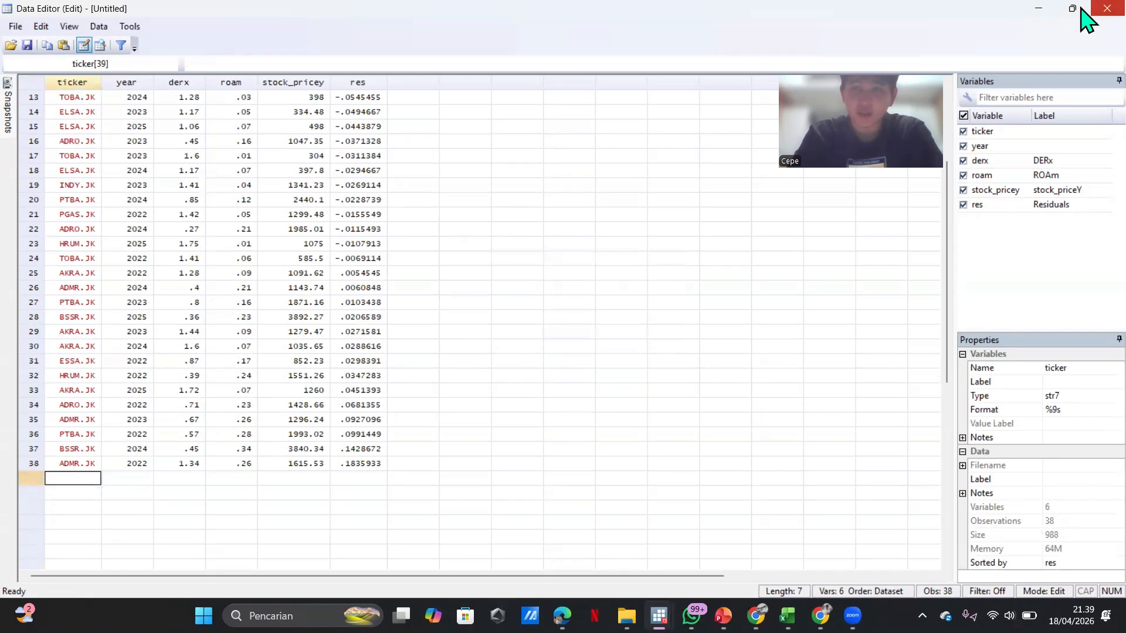
pyautogui.click(1107, 9)
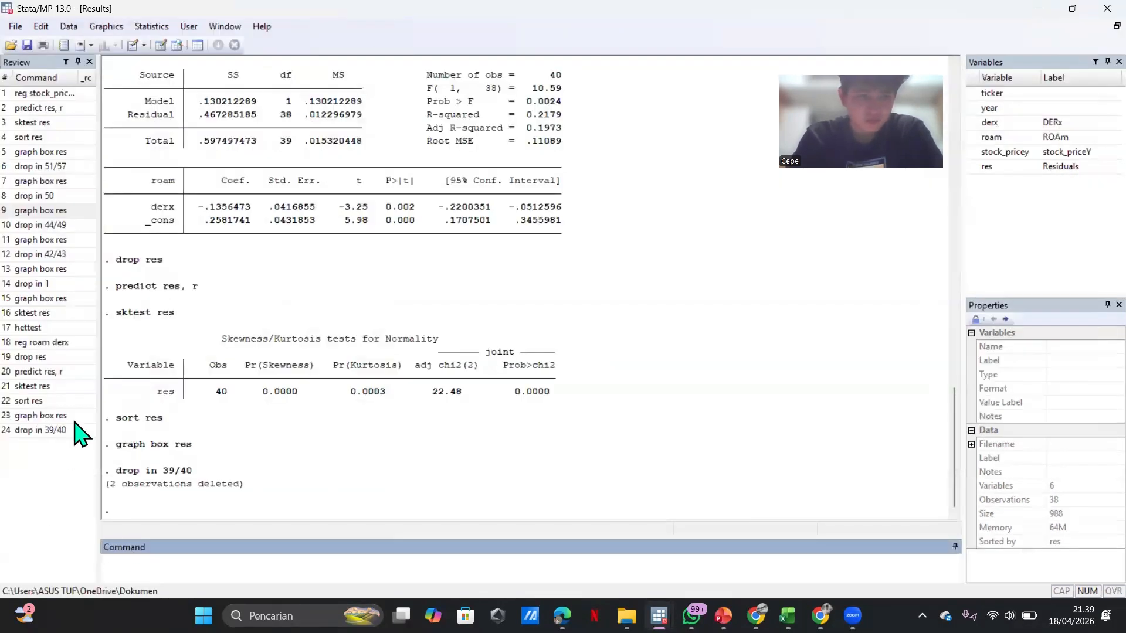
# - Redraw the box plot of res without observations 39 and 40 and close the graph after inspecting it
pyautogui.doubleClick(53, 416)
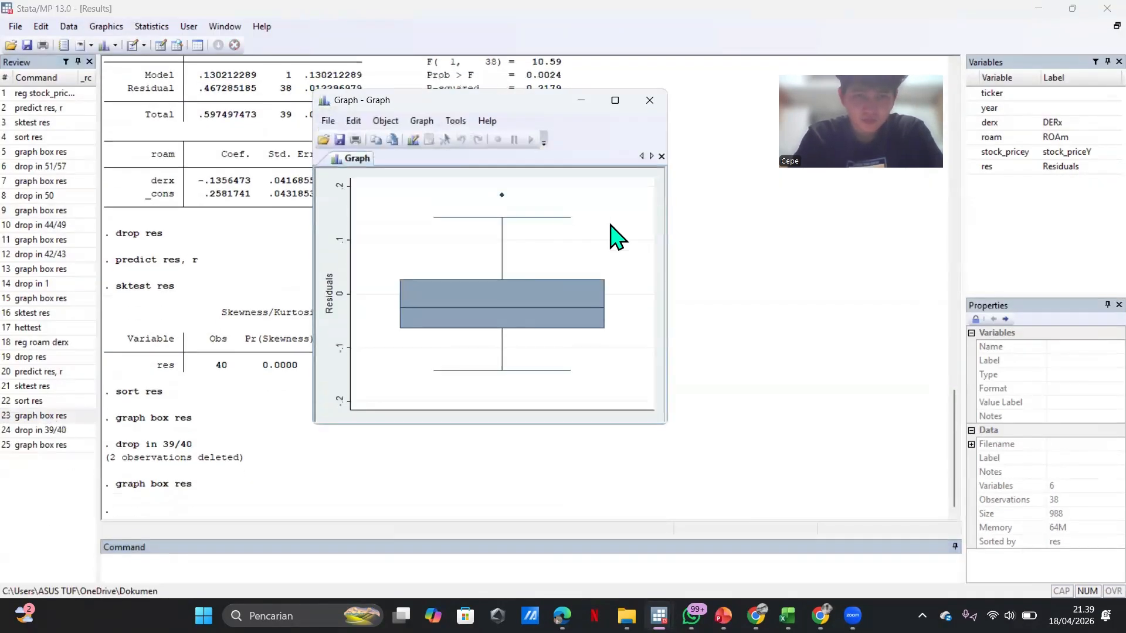
pyautogui.click(650, 100)
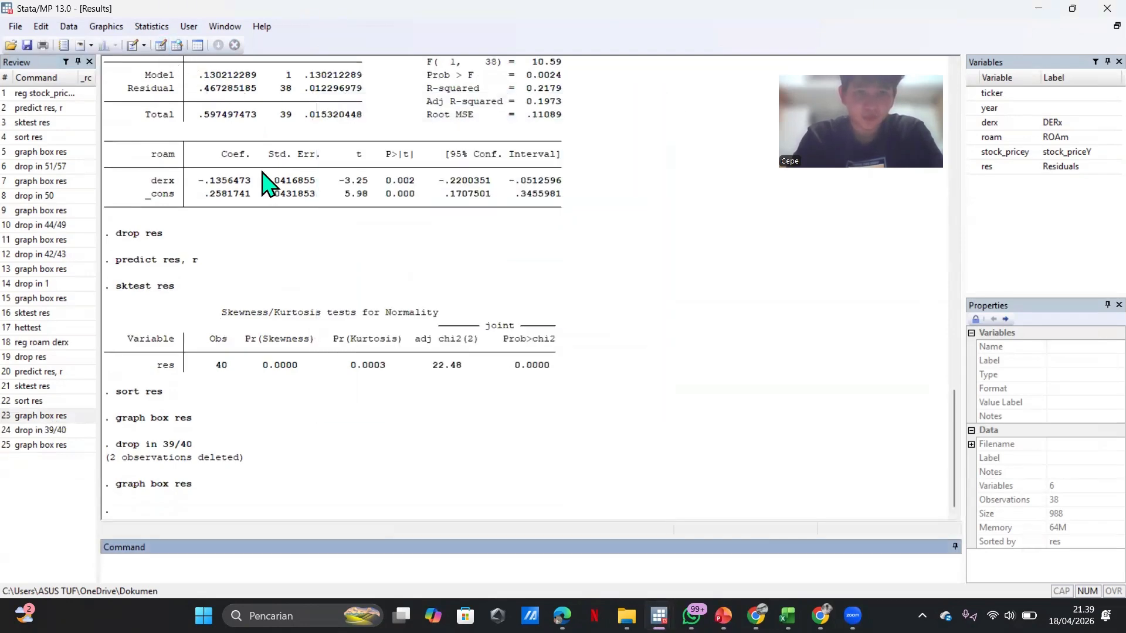
# - Delete observation 38, the last row in the Data Editor, and close the editor
pyautogui.hotkey('ctrl', '8')
pyautogui.scroll(-8, 244, 309)
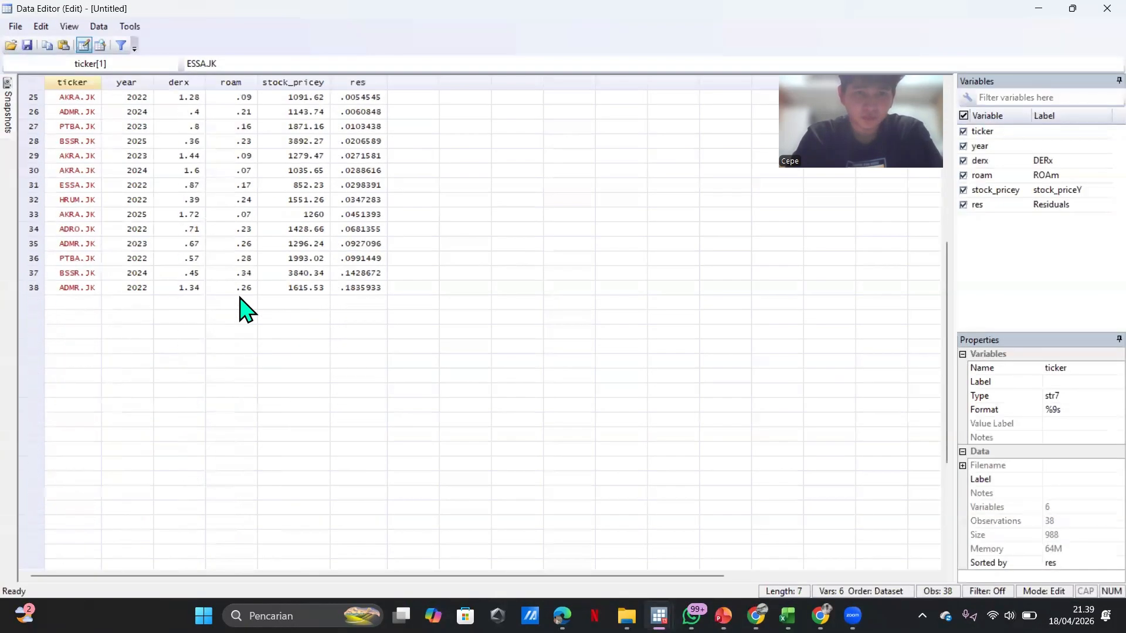
pyautogui.click(33, 287)
pyautogui.press('Delete')
pyautogui.press('Return')
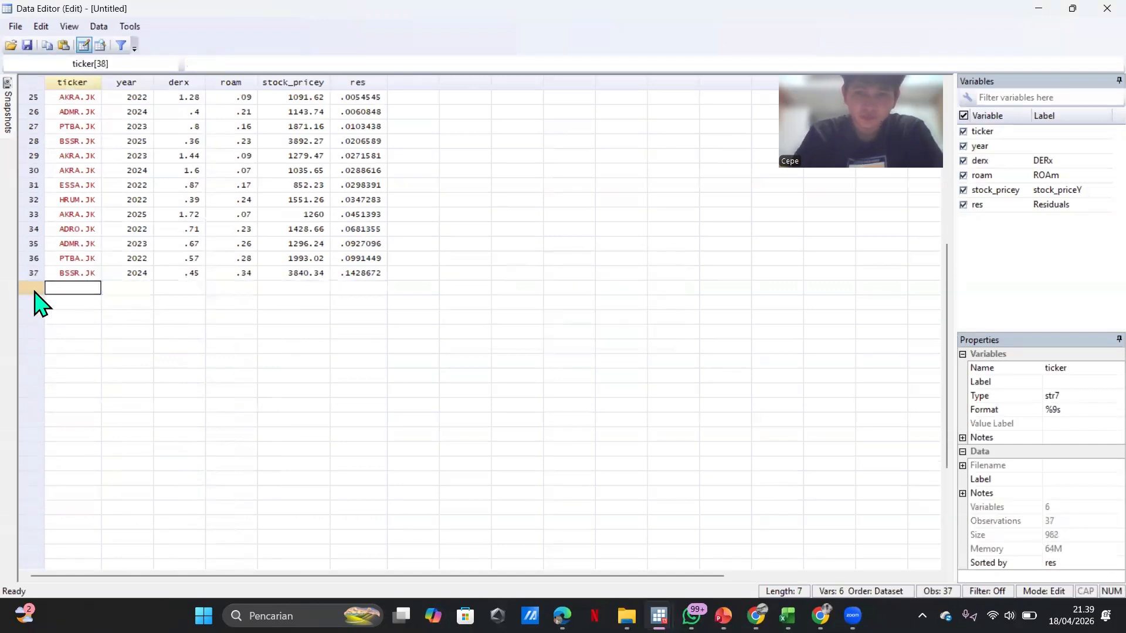
pyautogui.click(1085, 13)
# - Draw the box plot of res again with observation 38 removed and close the graph after checking it
pyautogui.write('gr')
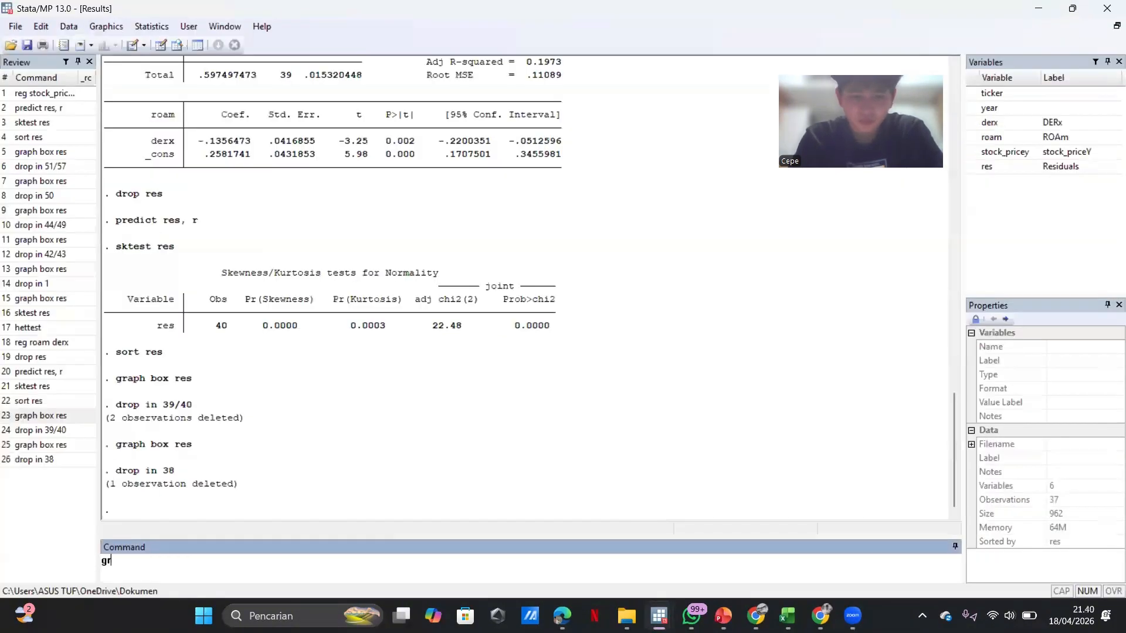
pyautogui.write('sp')
pyautogui.press('BackSpace')
pyautogui.press('BackSpace')
pyautogui.write('a')
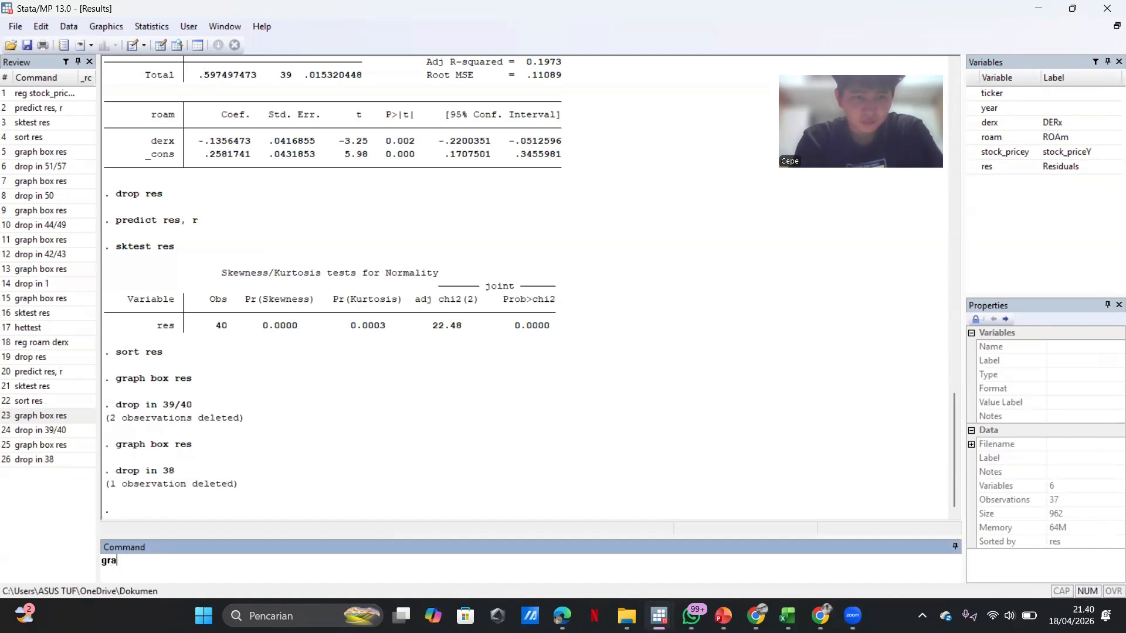
pyautogui.write('ph box res')
pyautogui.press('Return')
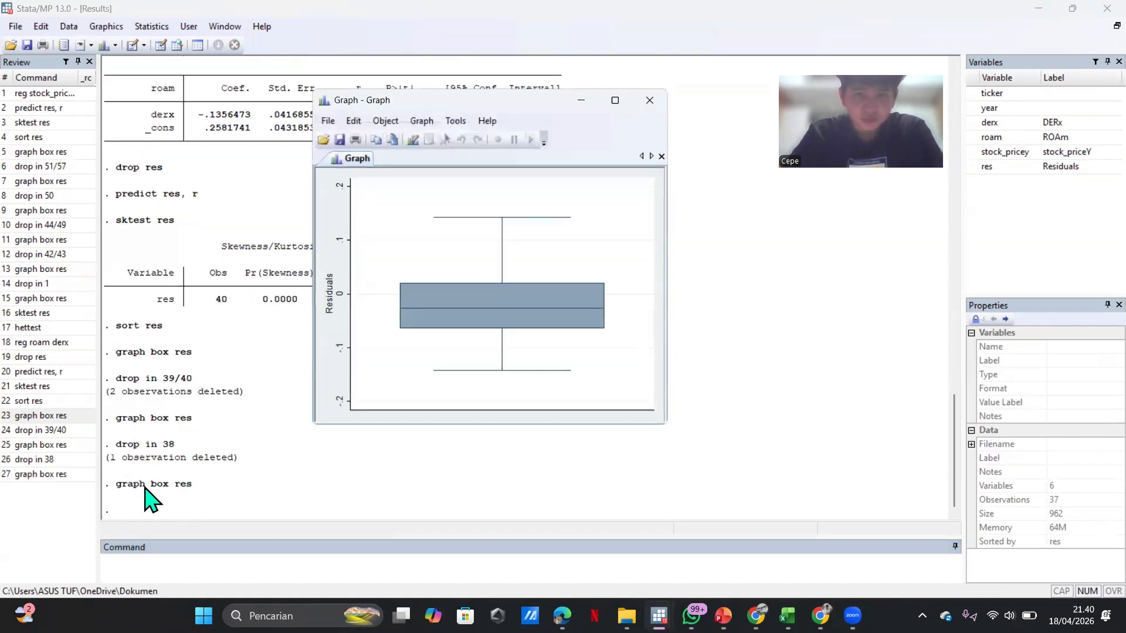
pyautogui.click(649, 101)
# - Rerun the skewness/kurtosis normality test (sktest) on res for the reduced dataset
pyautogui.write('sktest ree')
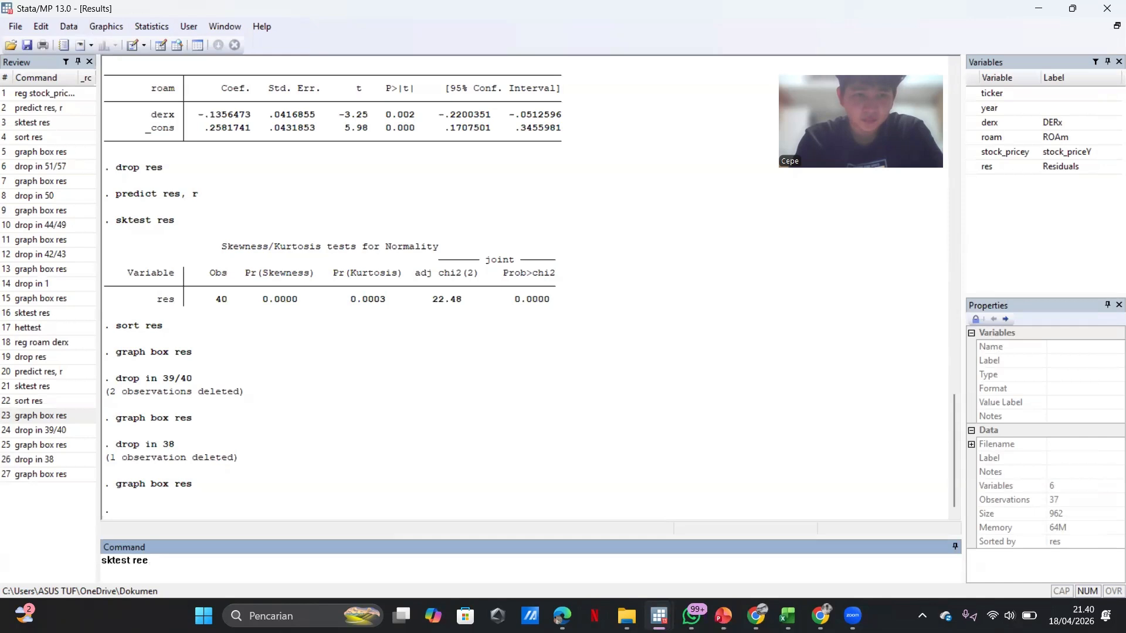
pyautogui.press('BackSpace')
pyautogui.write('st res')
pyautogui.press('Return')
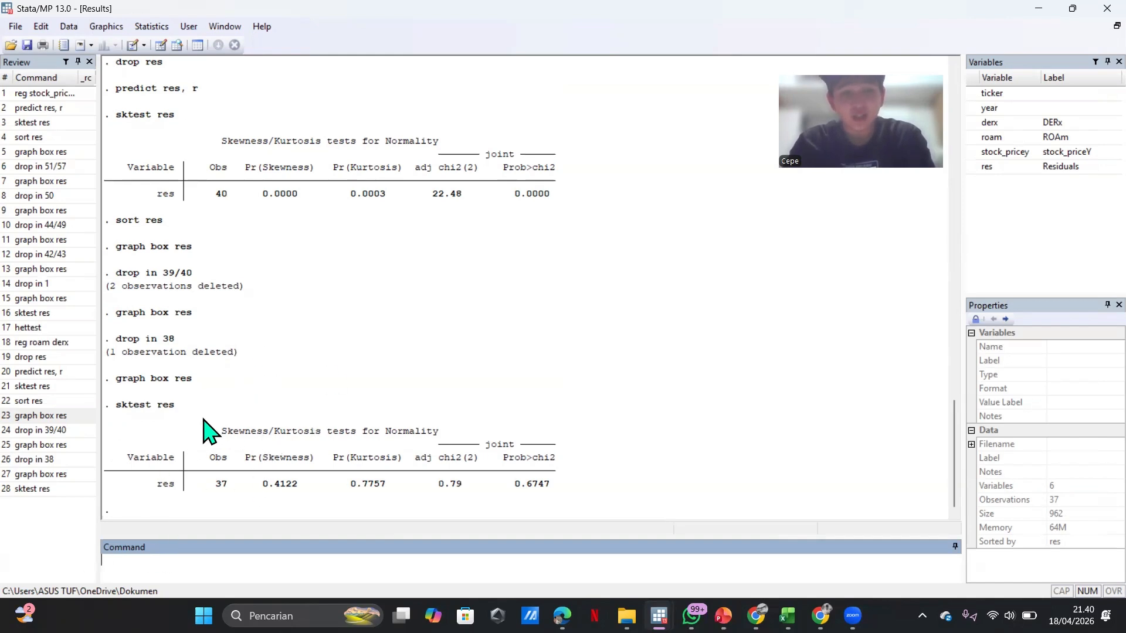
# - Run the heteroskedasticity test (hettest) on the regression of roam on derx
pyautogui.write('h')
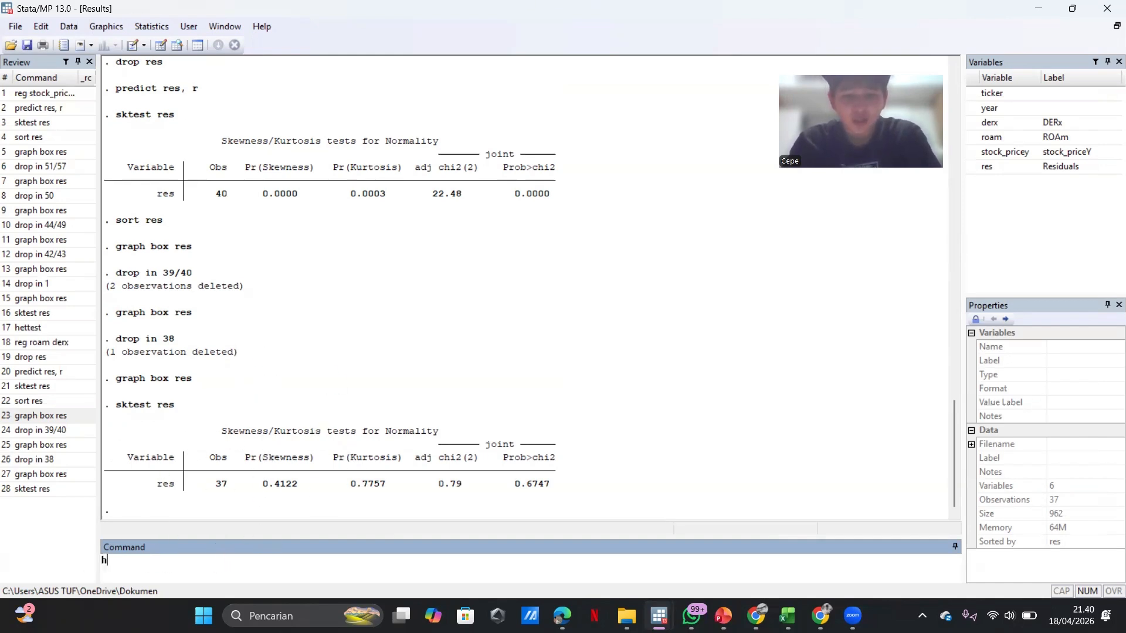
pyautogui.write('ettest')
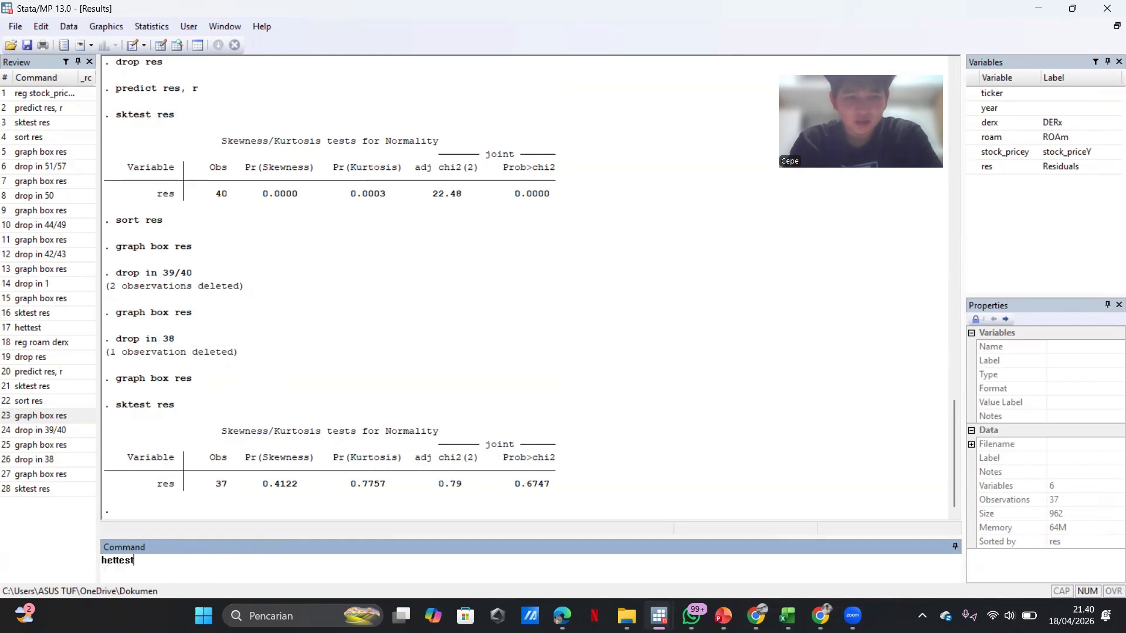
pyautogui.press('Return')
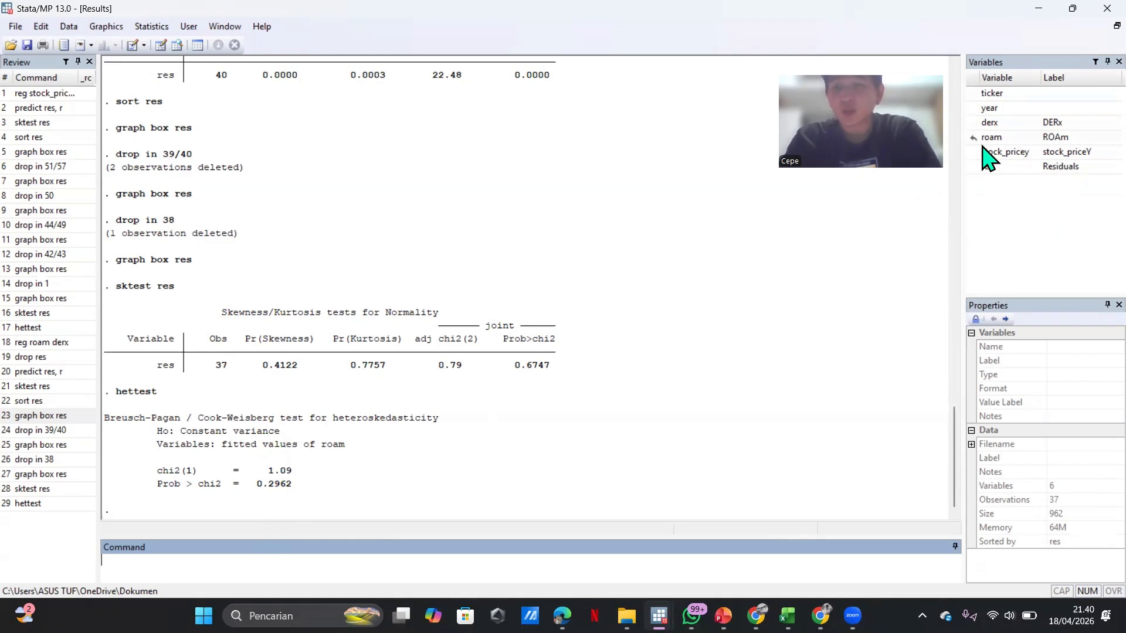
# - Regress stock_pricey on derx and roam with the reg command
pyautogui.write('reg')
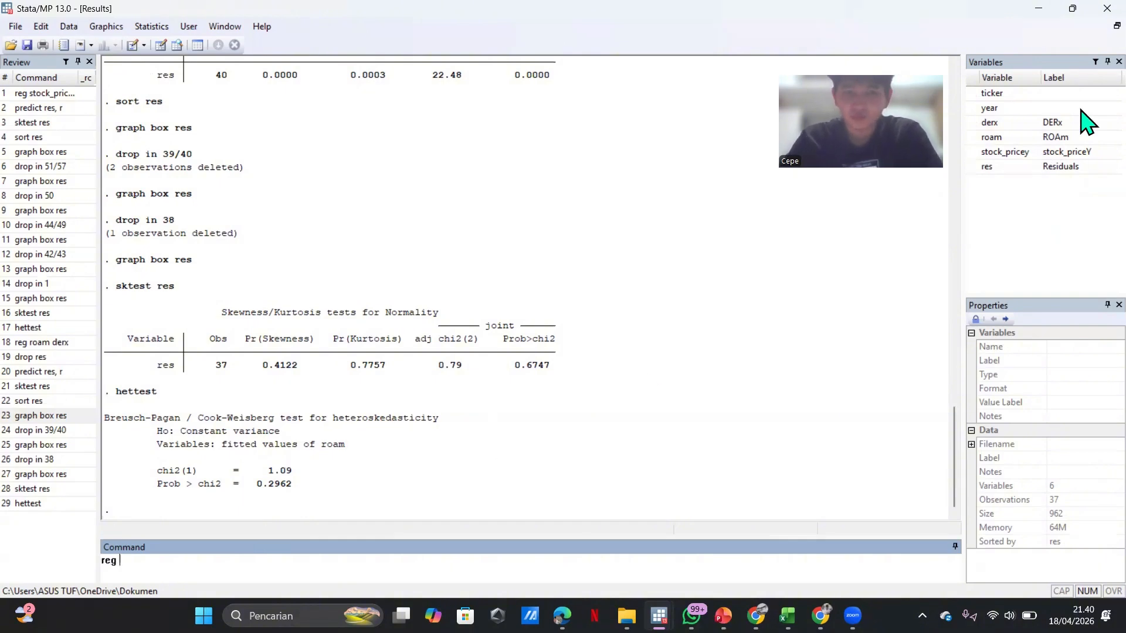
pyautogui.click(1066, 153)
pyautogui.click(1063, 123)
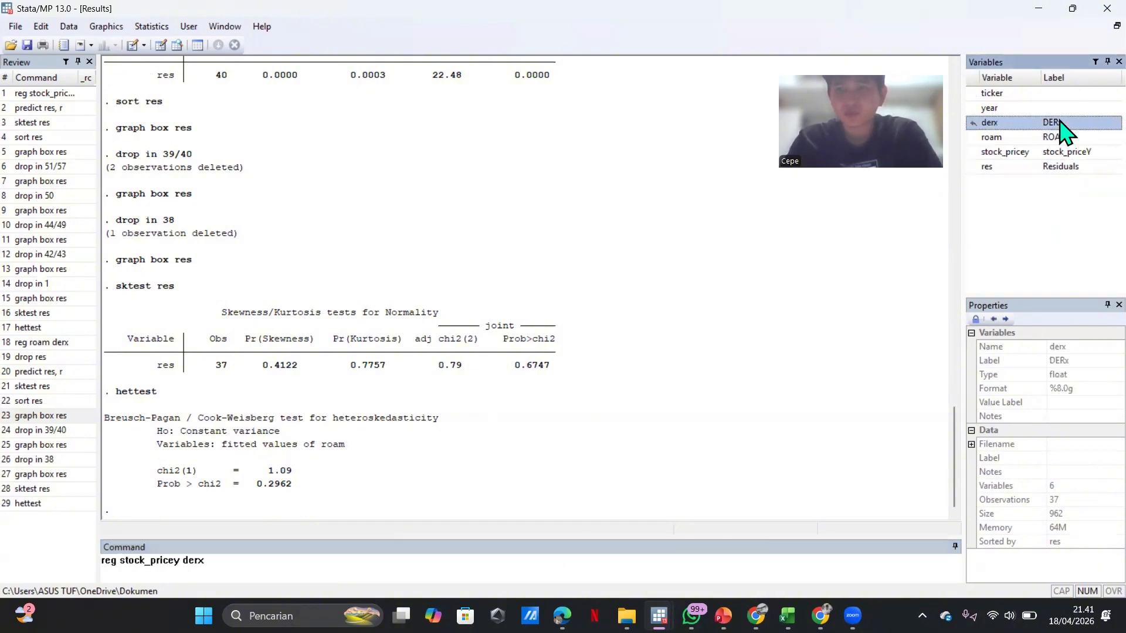
pyautogui.click(1064, 137)
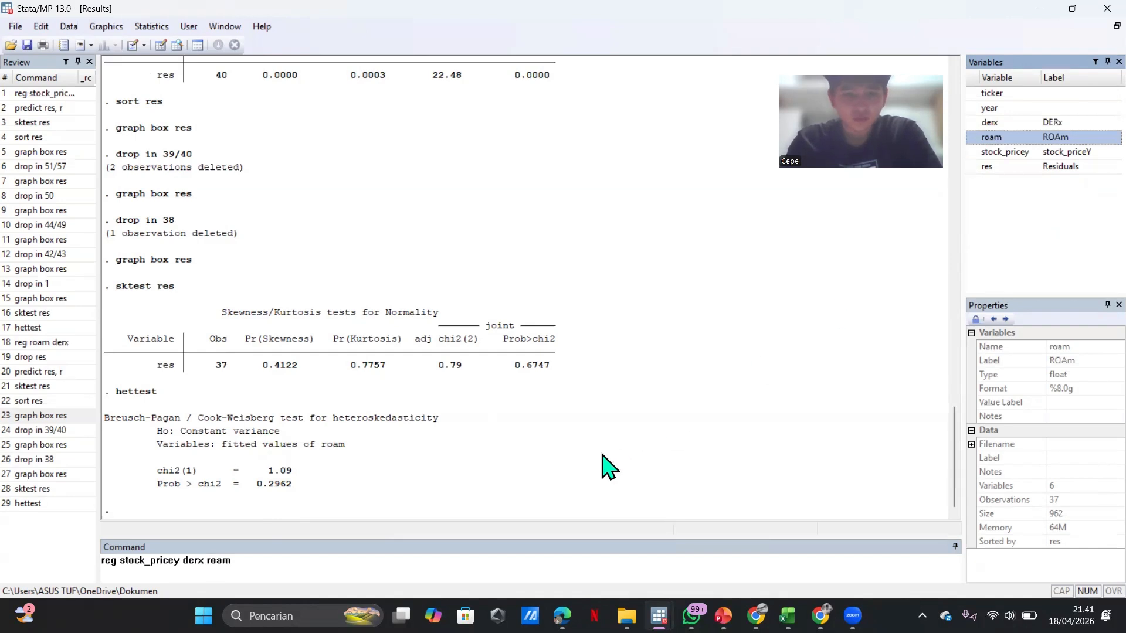
pyautogui.press('Return')
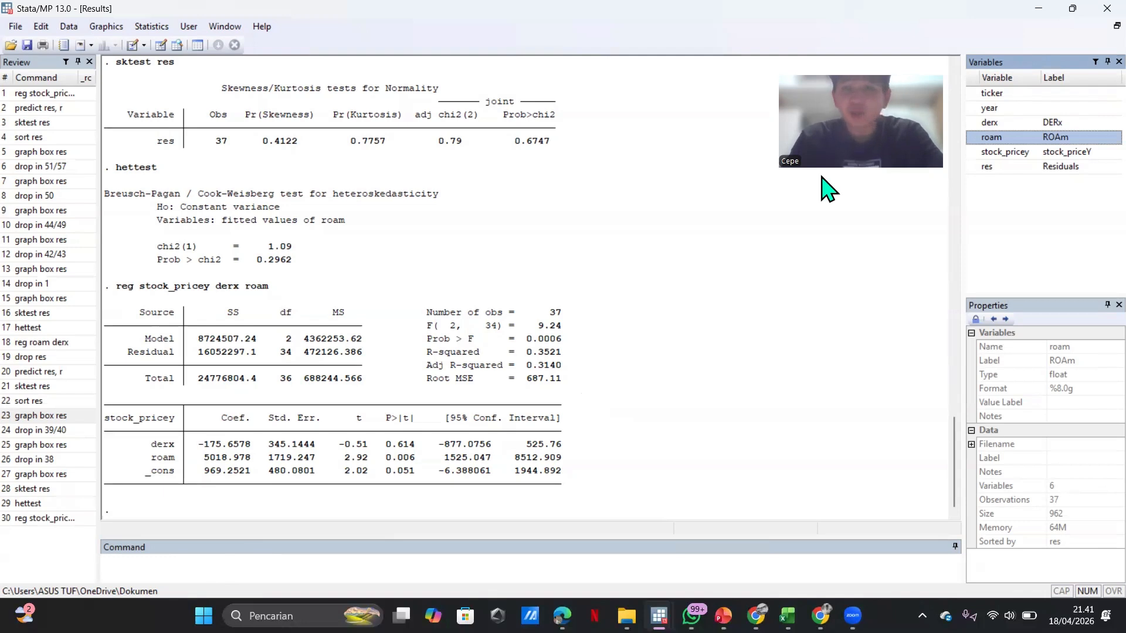
# - Drop the old residual variable res from the dataset and confirm its removal
pyautogui.click(1015, 170)
pyautogui.rightClick(1015, 169)
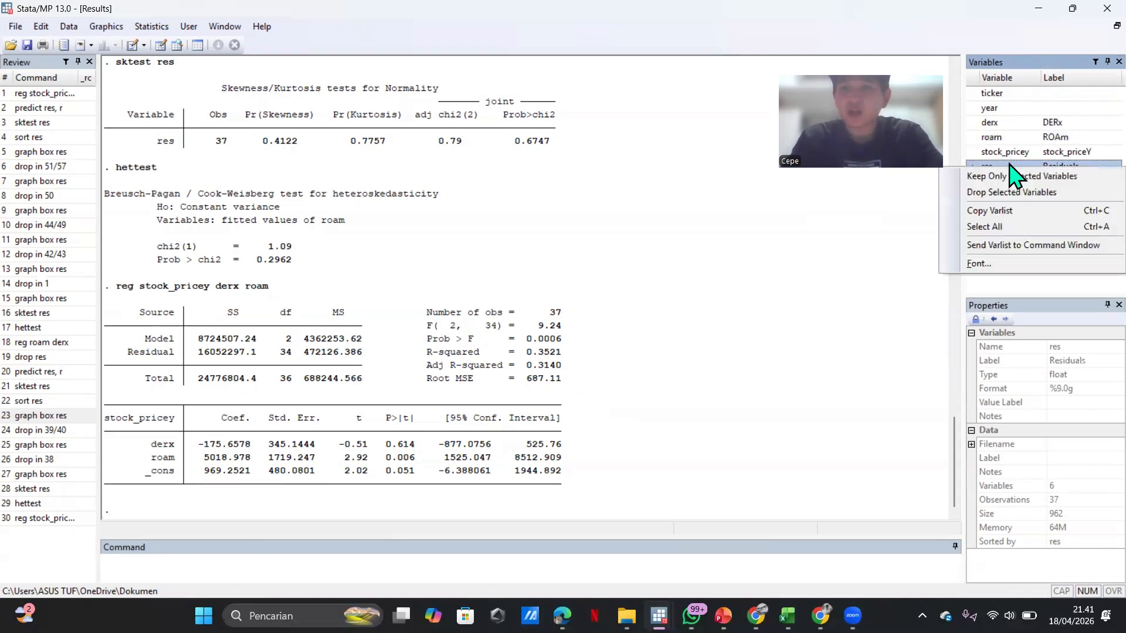
pyautogui.click(1011, 192)
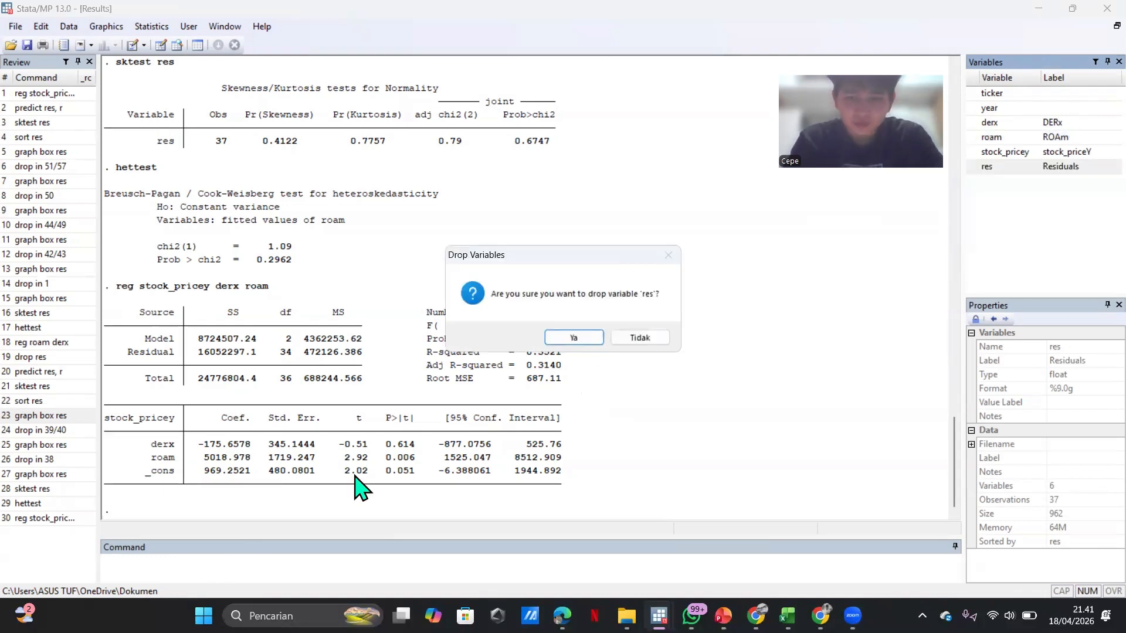
pyautogui.press('Return')
# - Generate the residuals of the stock_pricey regression on derx and roam with the command predict res, r
pyautogui.write('predic t')
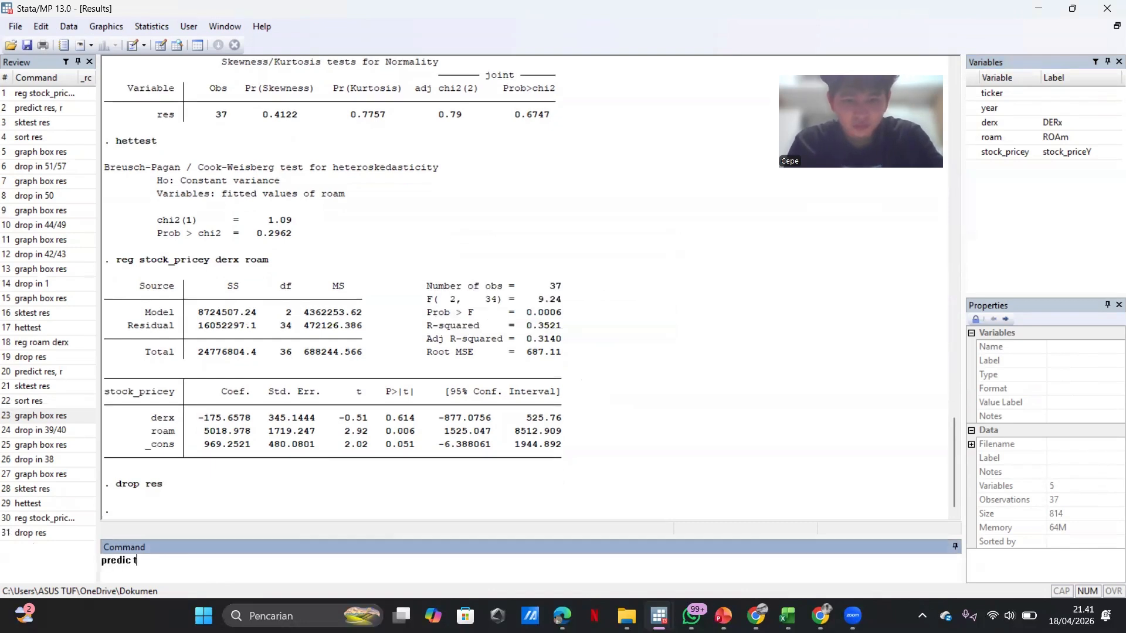
pyautogui.write(' res,')
pyautogui.press('BackSpace')
pyautogui.press('BackSpace')
pyautogui.press('BackSpace')
pyautogui.press('BackSpace')
pyautogui.press('BackSpace')
pyautogui.press('BackSpace')
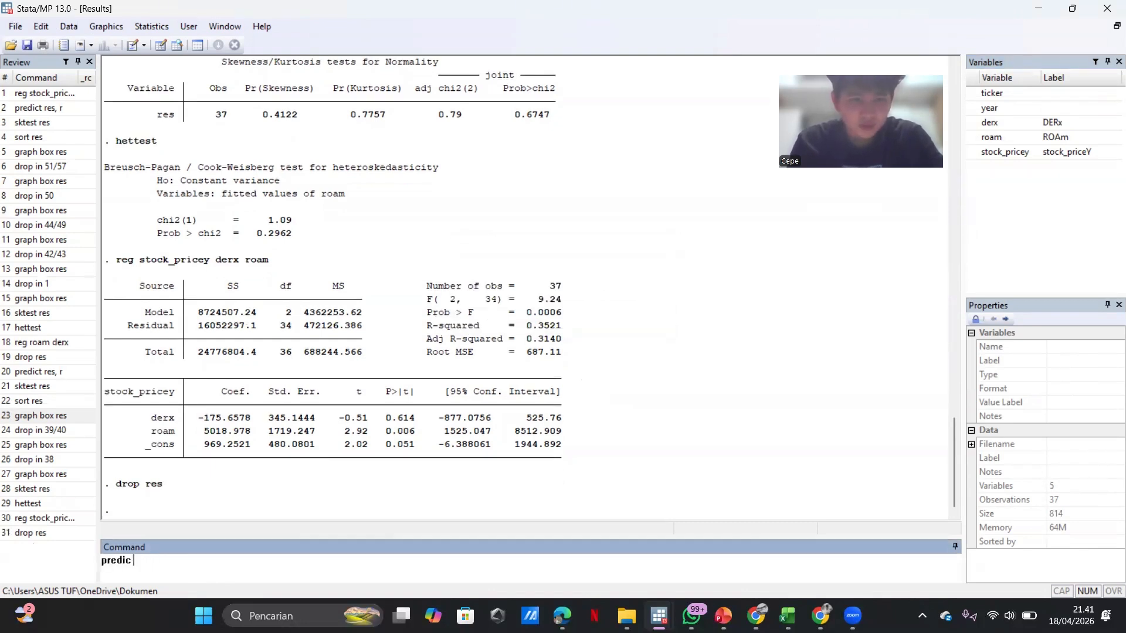
pyautogui.write('t res')
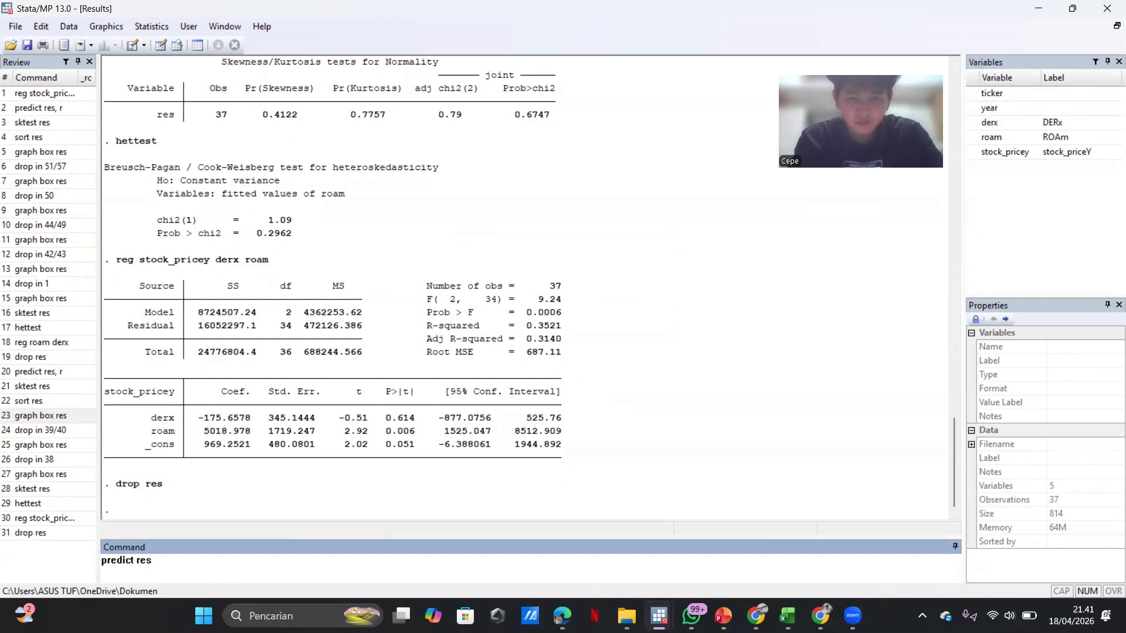
pyautogui.write(', r')
pyautogui.press('Return')
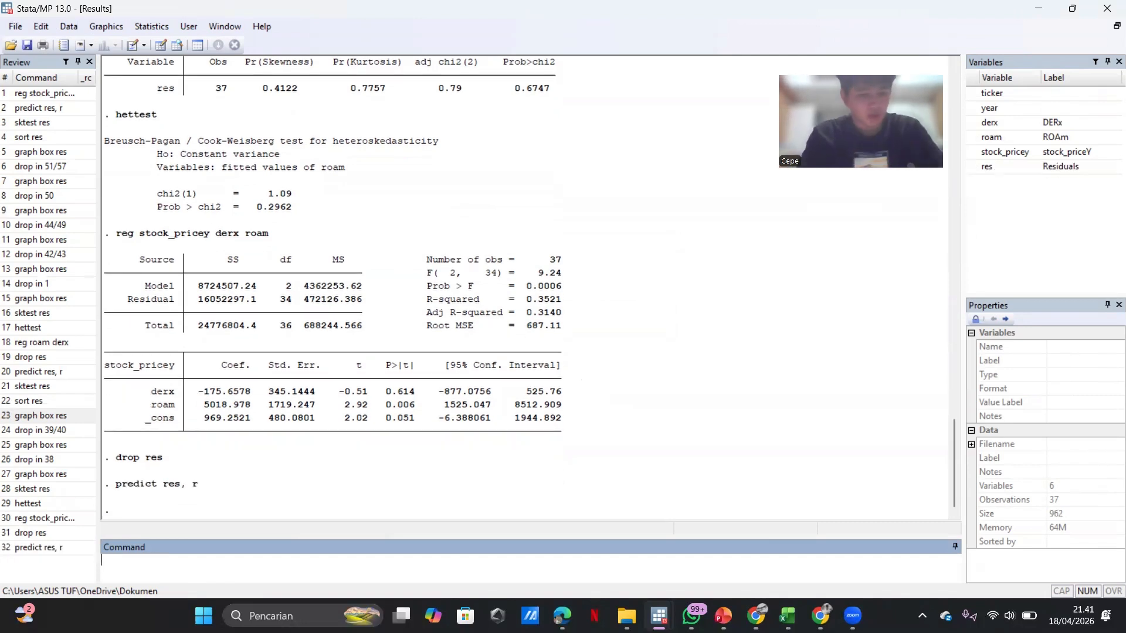
# - Run the skewness/kurtosis normality test (sktest) on the residuals of the two-predictor model
pyautogui.write('sktest ')
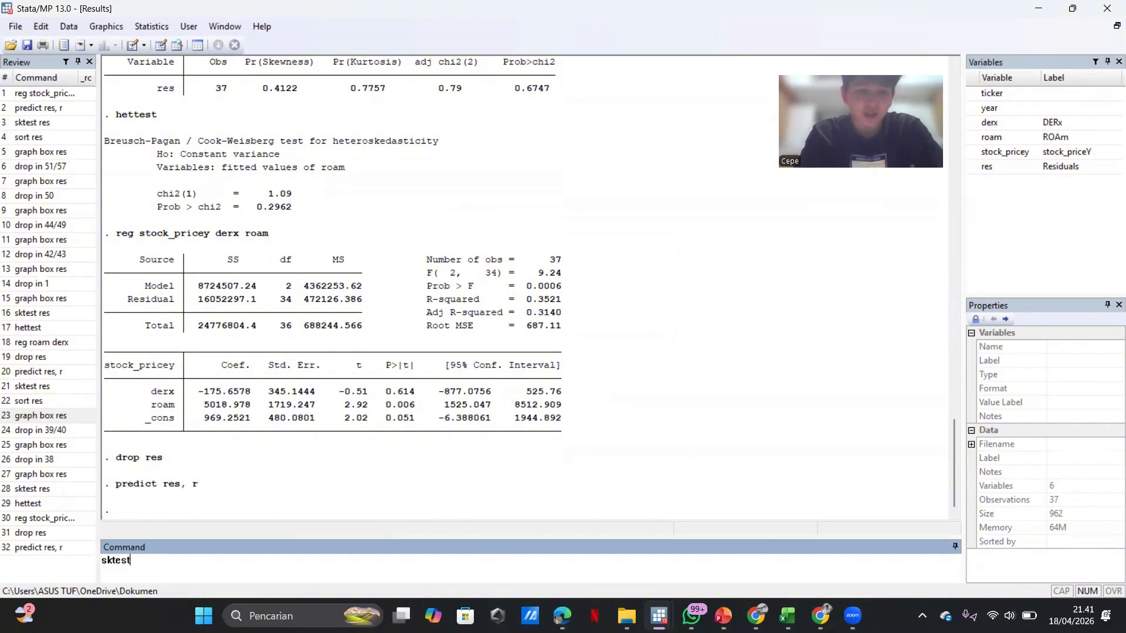
pyautogui.write('res')
pyautogui.press('Return')
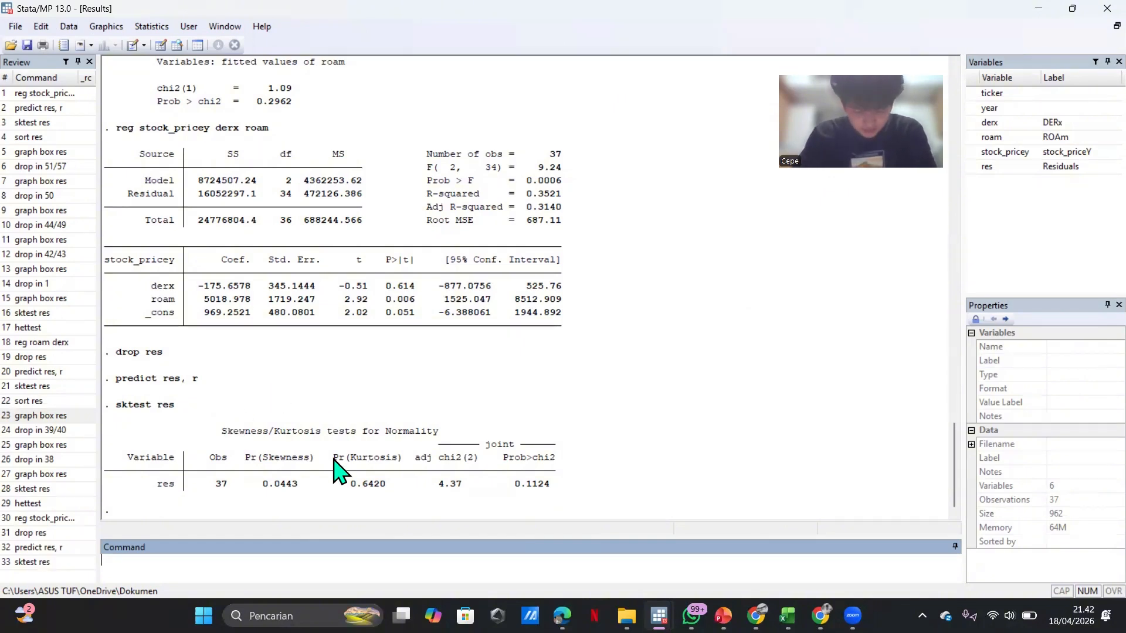
# - Test the two-predictor model for multicollinearity with vif and for heteroskedasticity with hettest
pyautogui.write('vi')
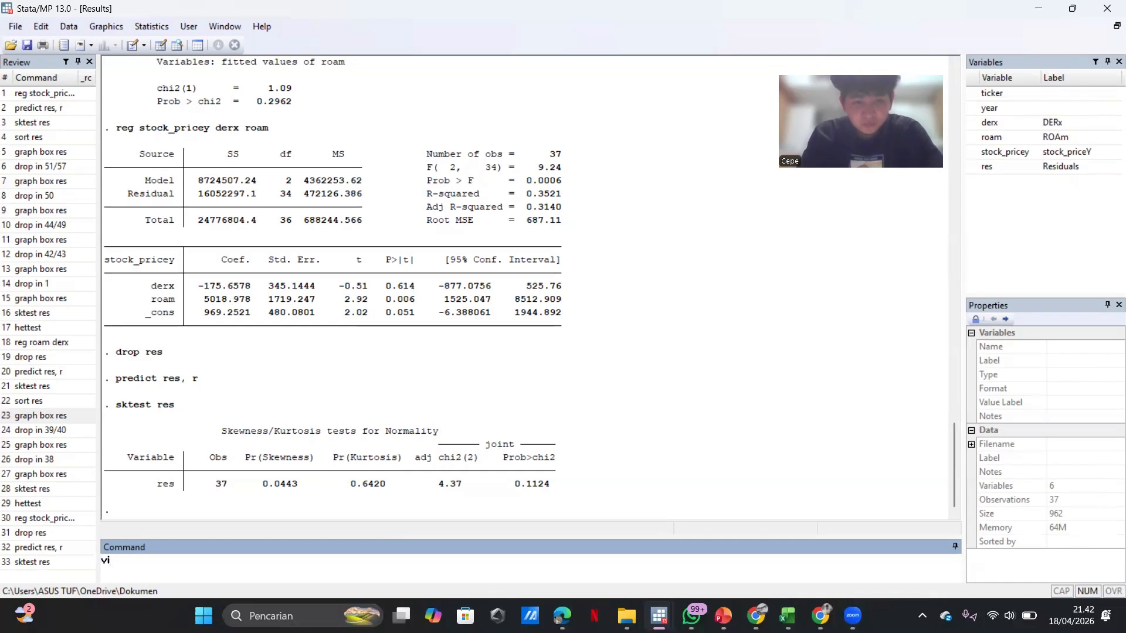
pyautogui.write('f')
pyautogui.press('Return')
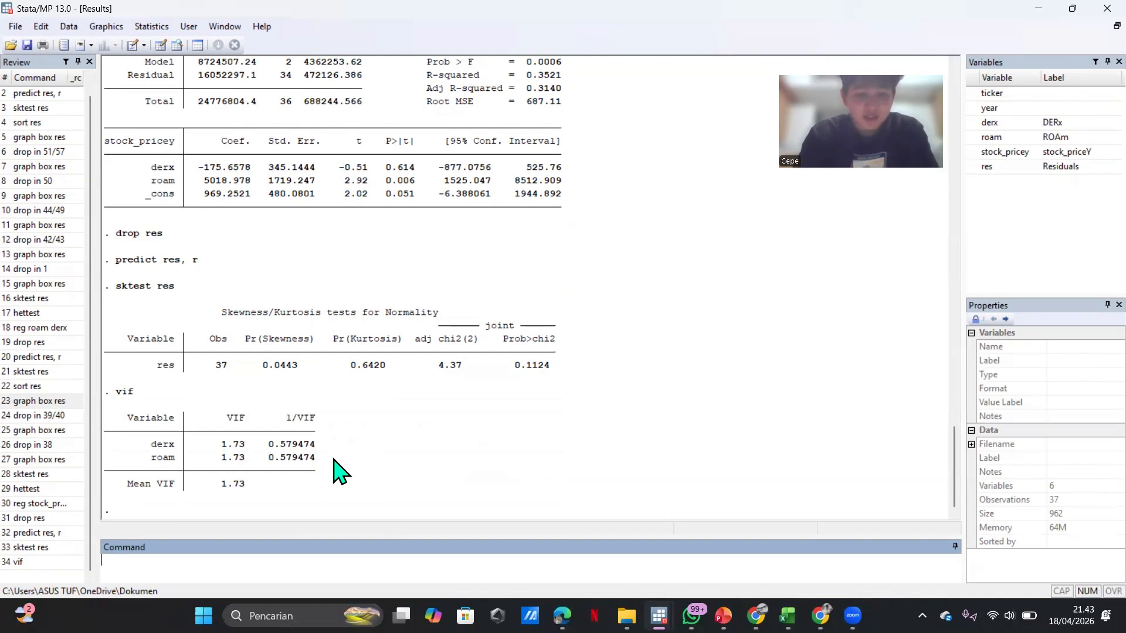
pyautogui.write('hettest')
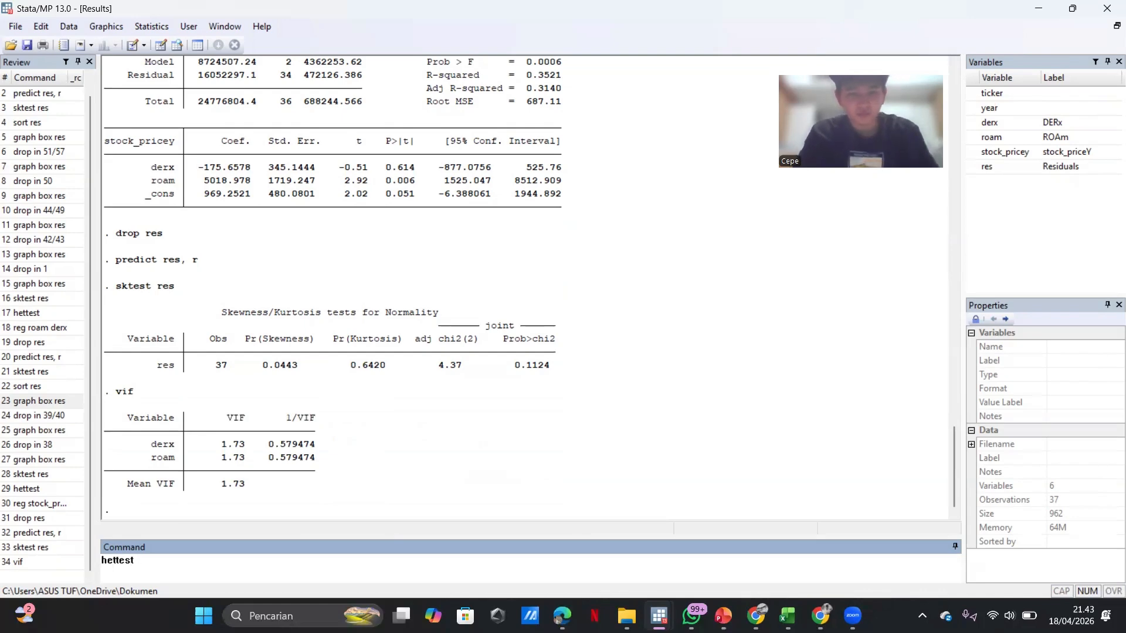
pyautogui.press('Return')
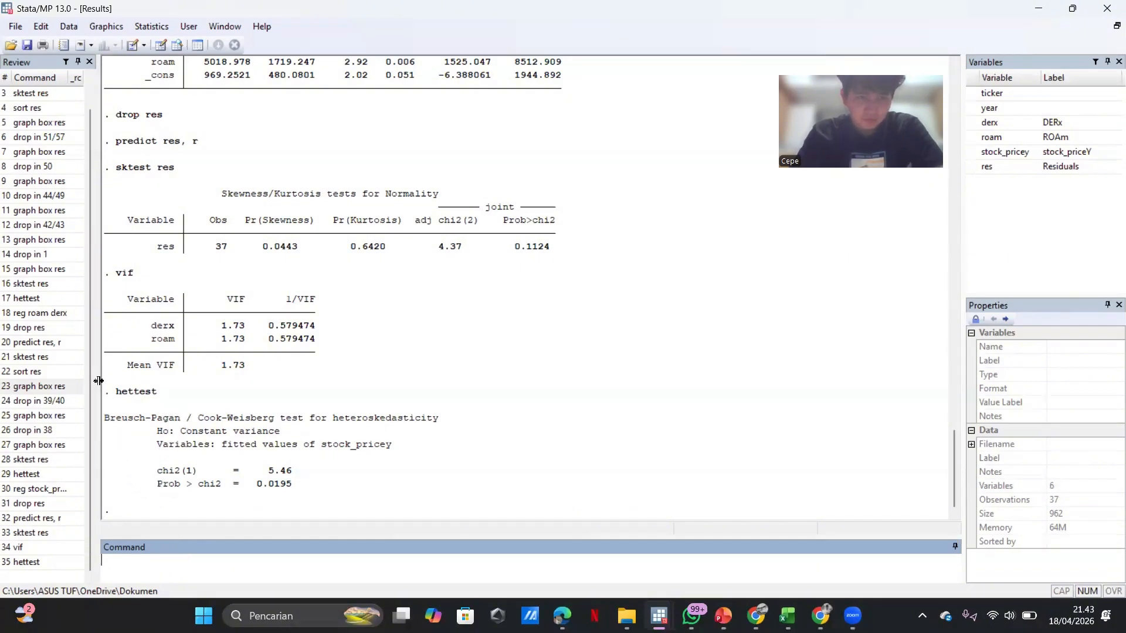
# - Rerun the regression of stock_pricey on derx and roam with robust standard errors, using the option vce (robust)
pyautogui.click(51, 495)
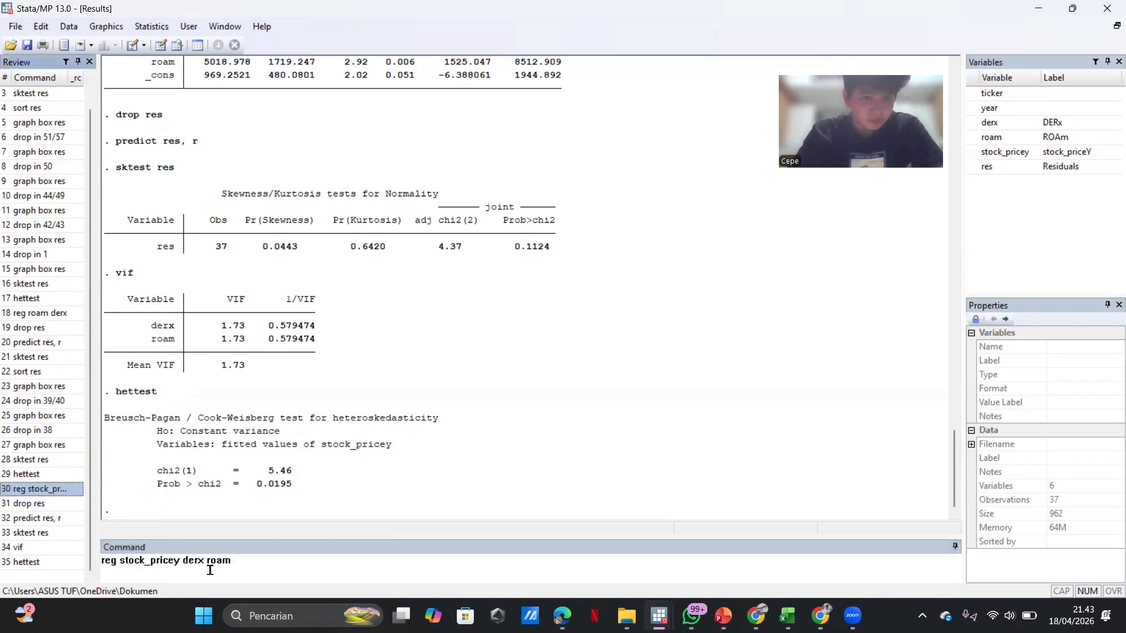
pyautogui.write(', v')
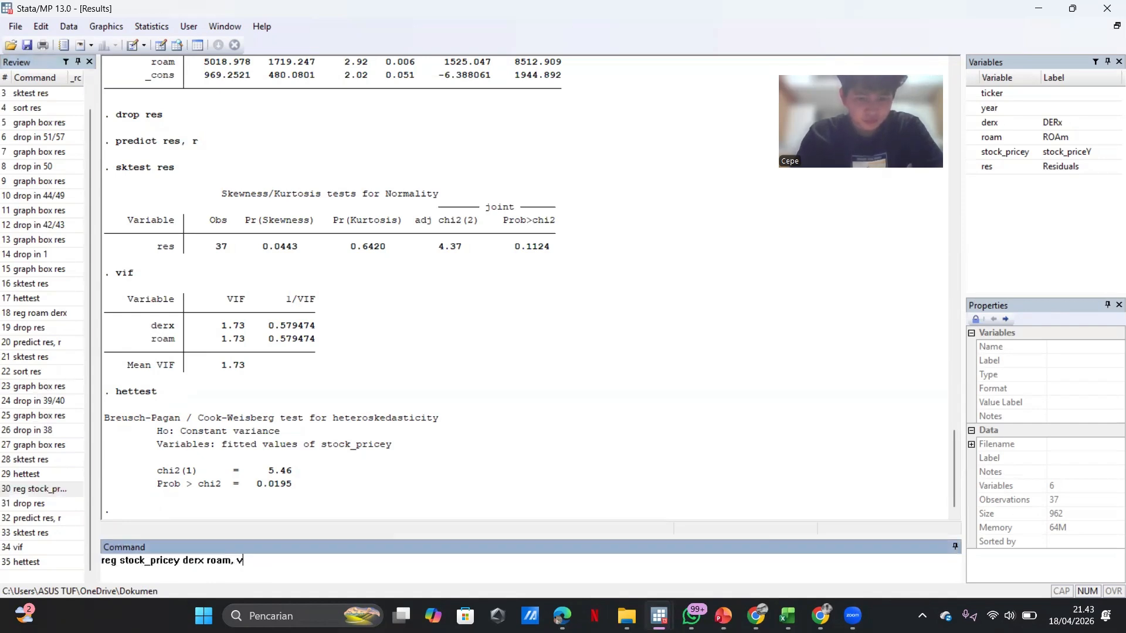
pyautogui.write('ce (robust')
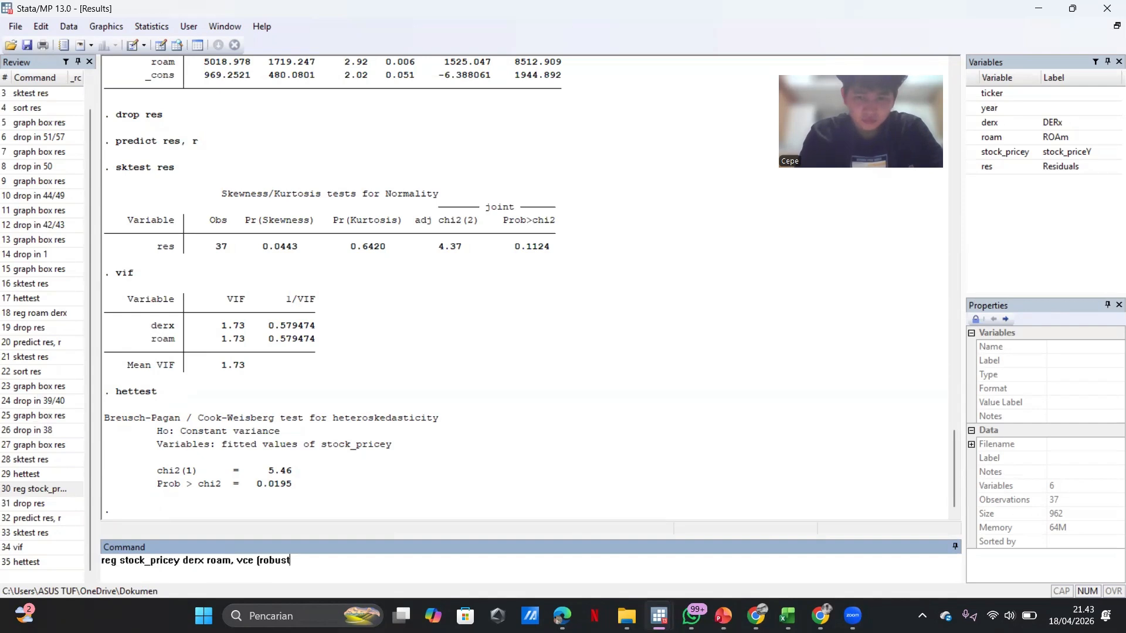
pyautogui.write(')')
pyautogui.press('Return')
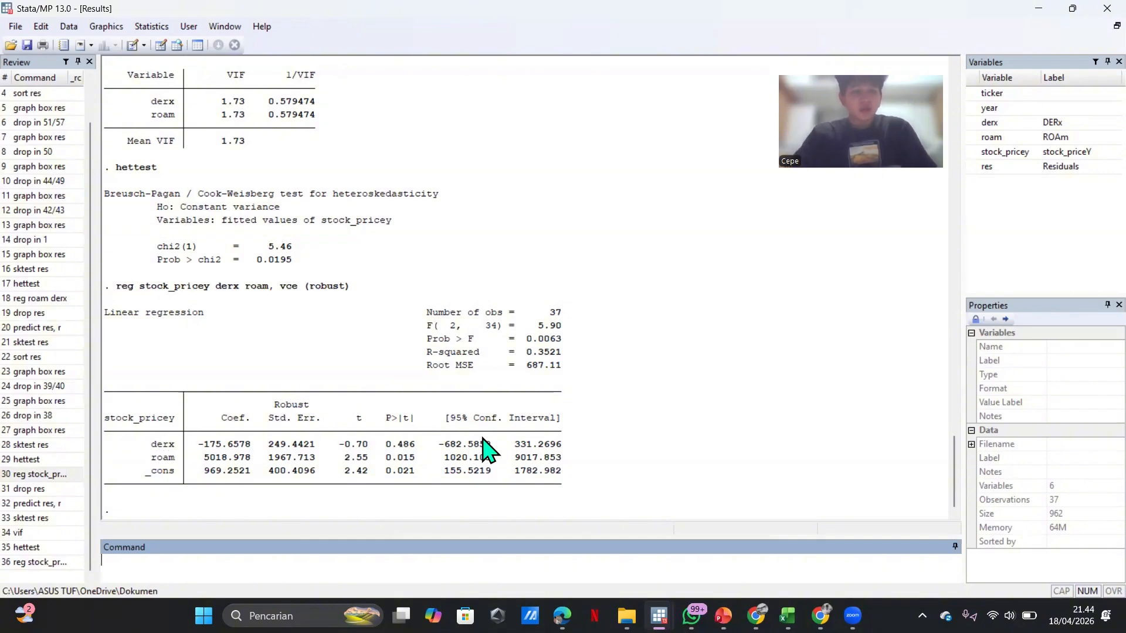
# - Review the results from the first stock_pricey regression through the roam regression to the final robust regression
pyautogui.scroll(20, 446, 252)
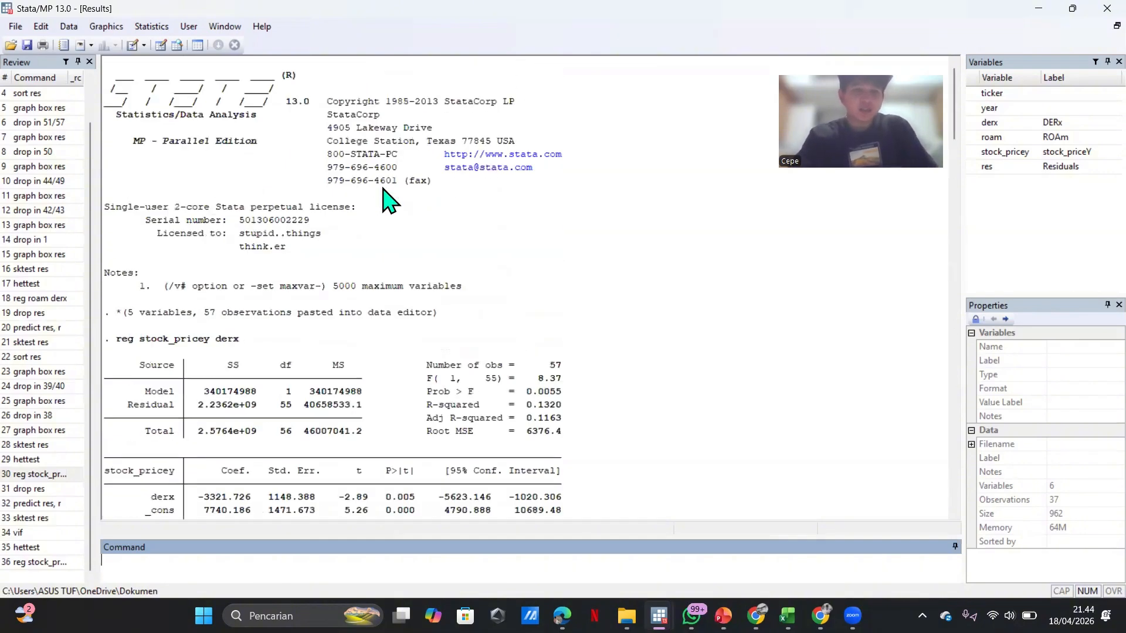
pyautogui.scroll(-1, 346, 280)
pyautogui.scroll(-1, 160, 343)
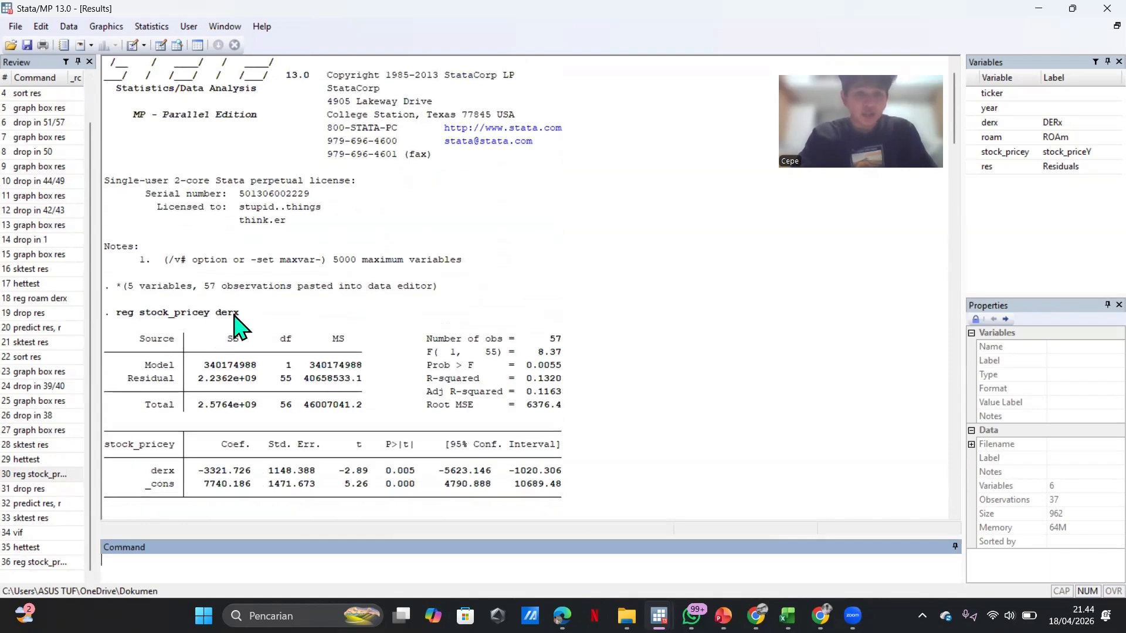
pyautogui.scroll(-5, 276, 341)
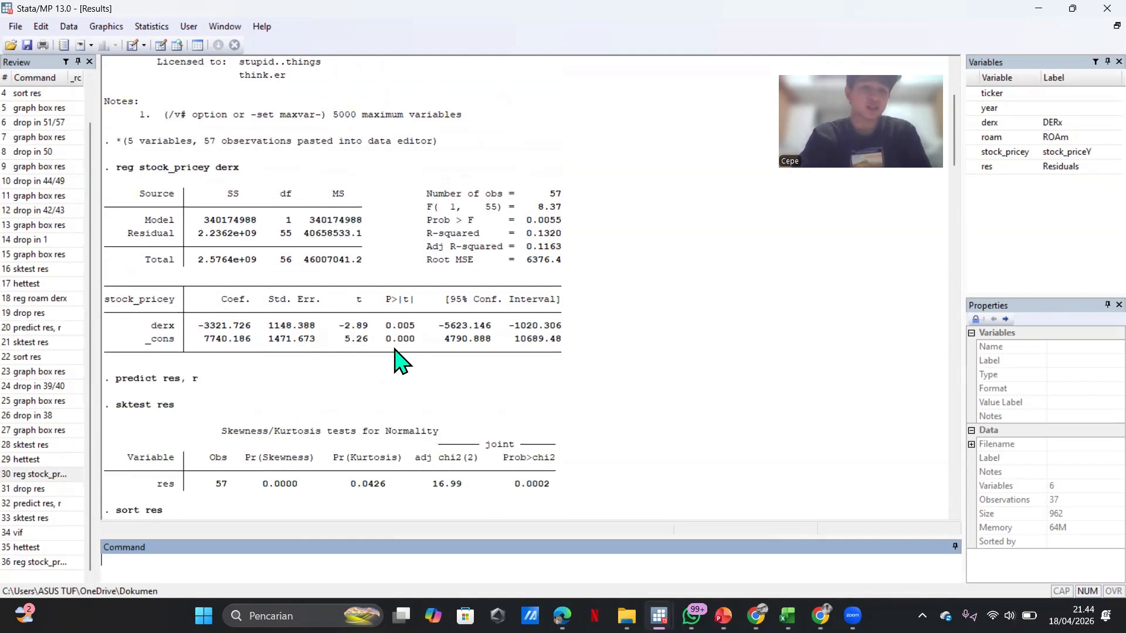
pyautogui.scroll(-20, 322, 381)
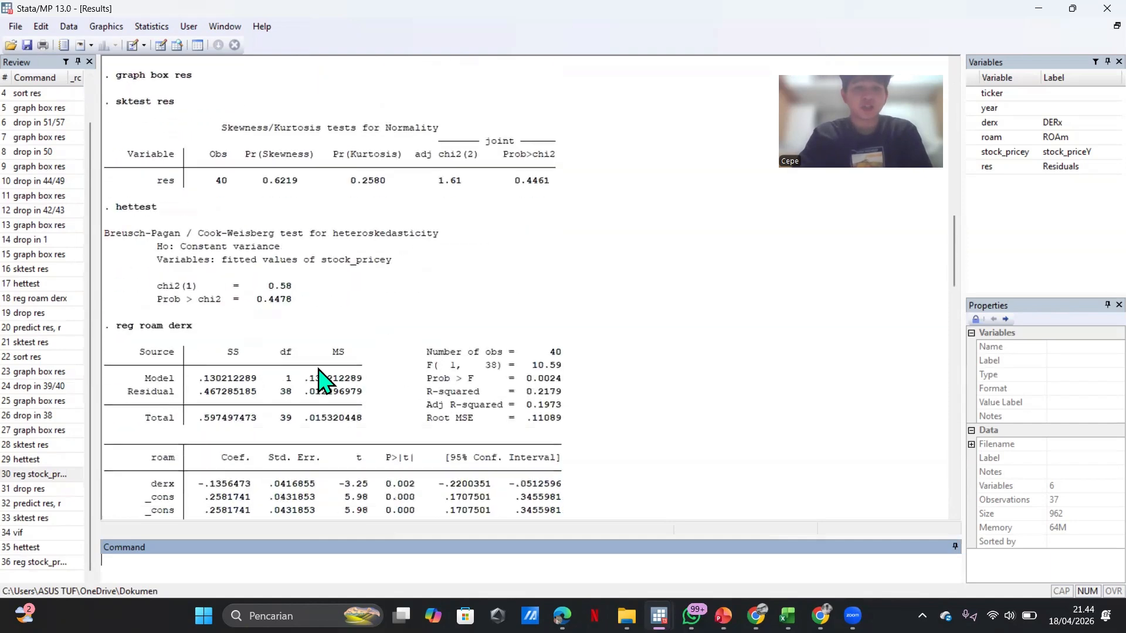
pyautogui.scroll(-10, 322, 382)
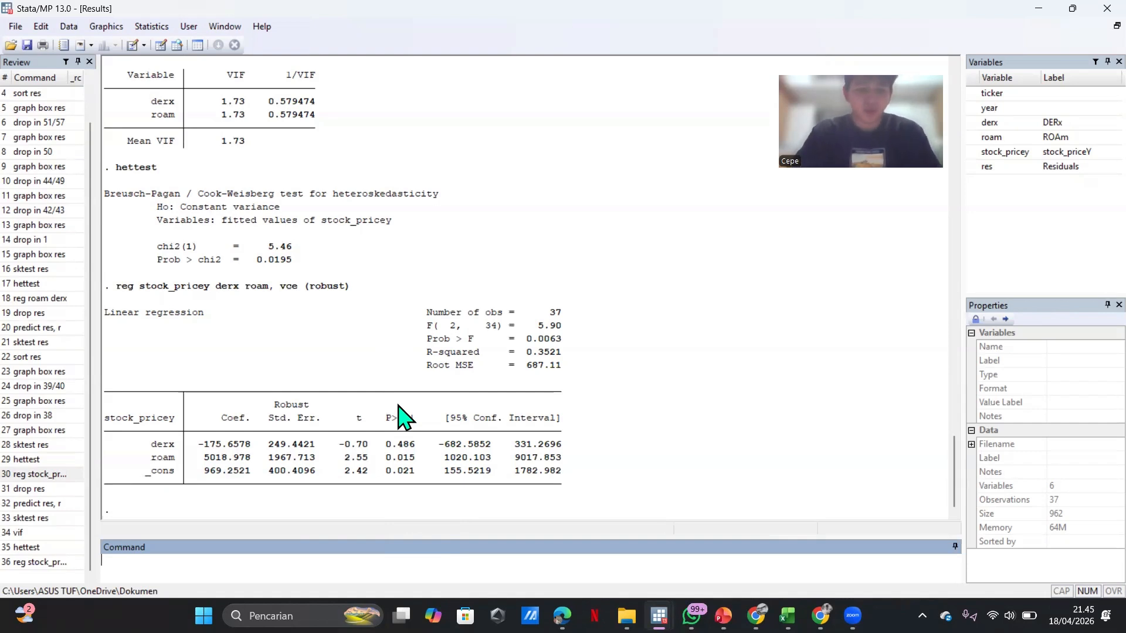
# - Switch to the Sobel test calculator in the browser and examine its A, B, SEA and SEB inputs alongside the Stata results
pyautogui.hotkey('alt', 'Tab')
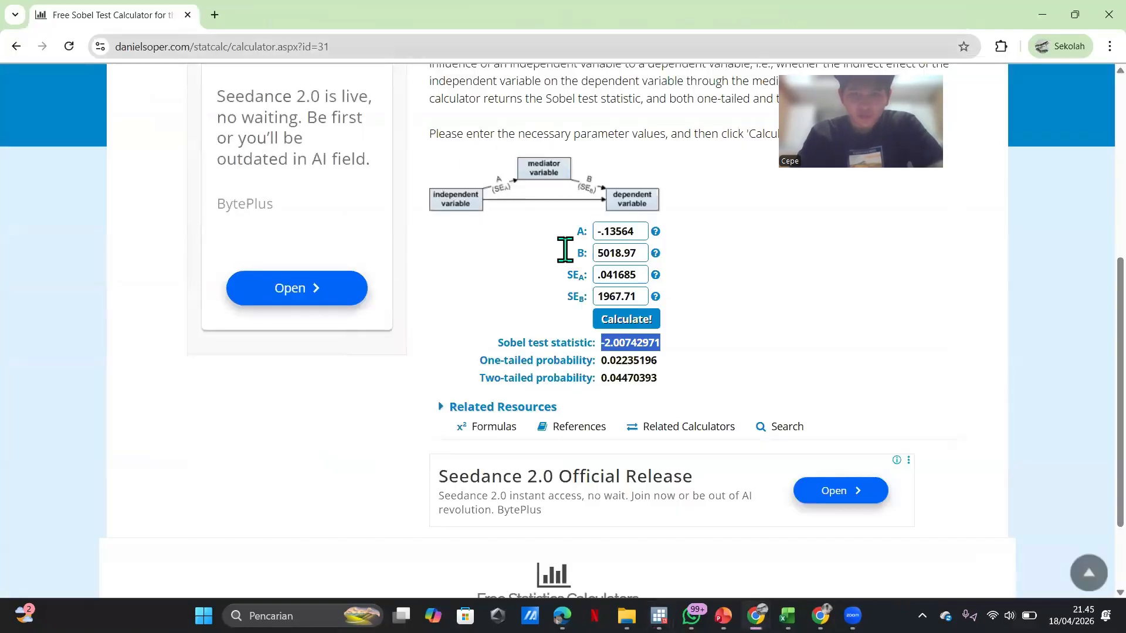
pyautogui.scroll(1, 610, 249)
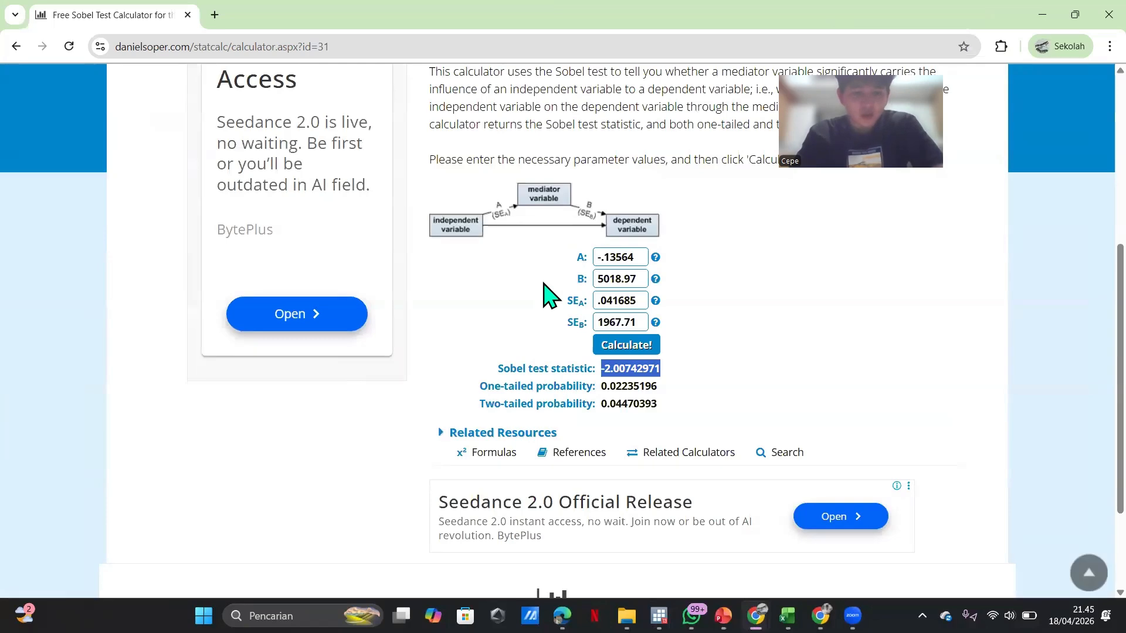
pyautogui.hotkey('alt', 'Tab')
pyautogui.hotkey('alt', 'Tab')
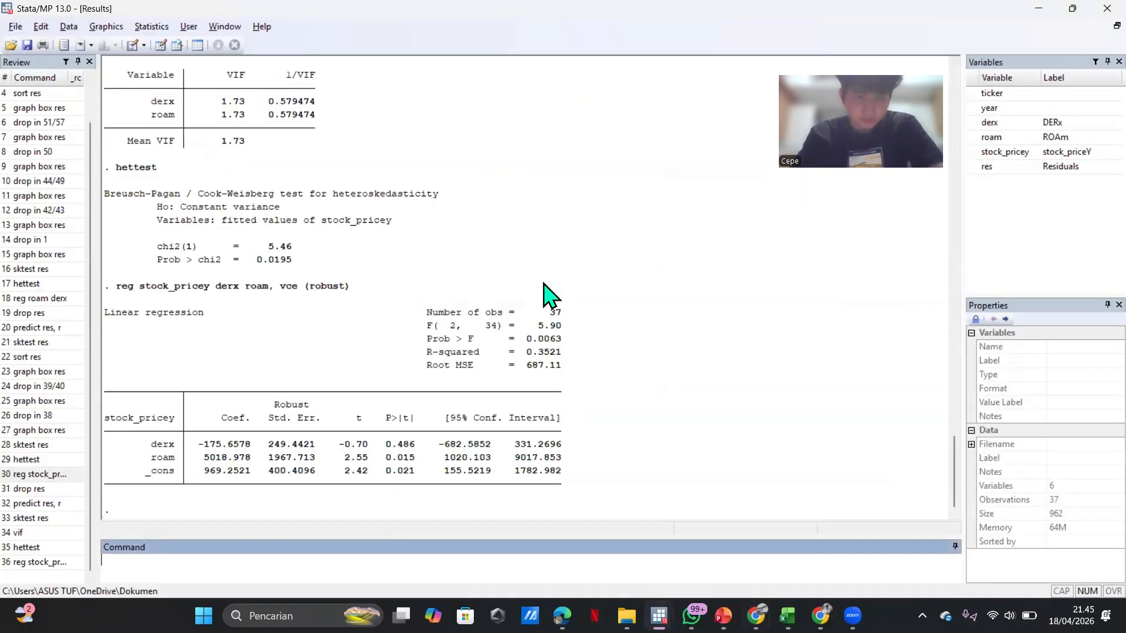
pyautogui.hotkey('alt', 'Tab')
pyautogui.click(622, 257)
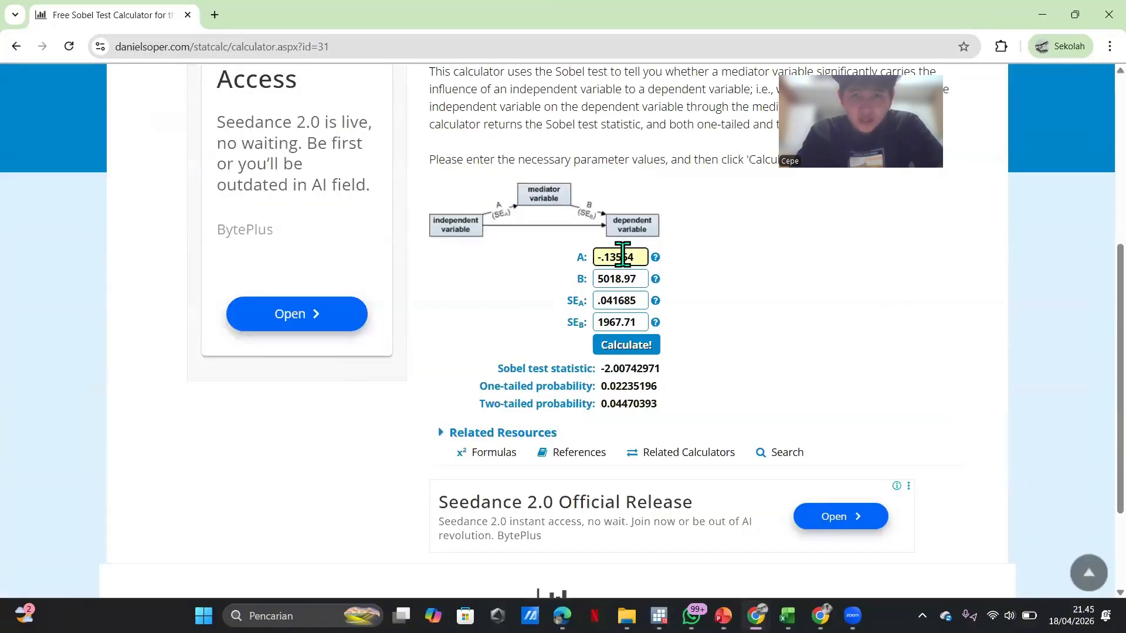
pyautogui.doubleClick(623, 257)
# - Compare the Sobel calculator's A input with the derx coefficient in Stata's regression of roam on derx
pyautogui.hotkey('alt', 'Tab')
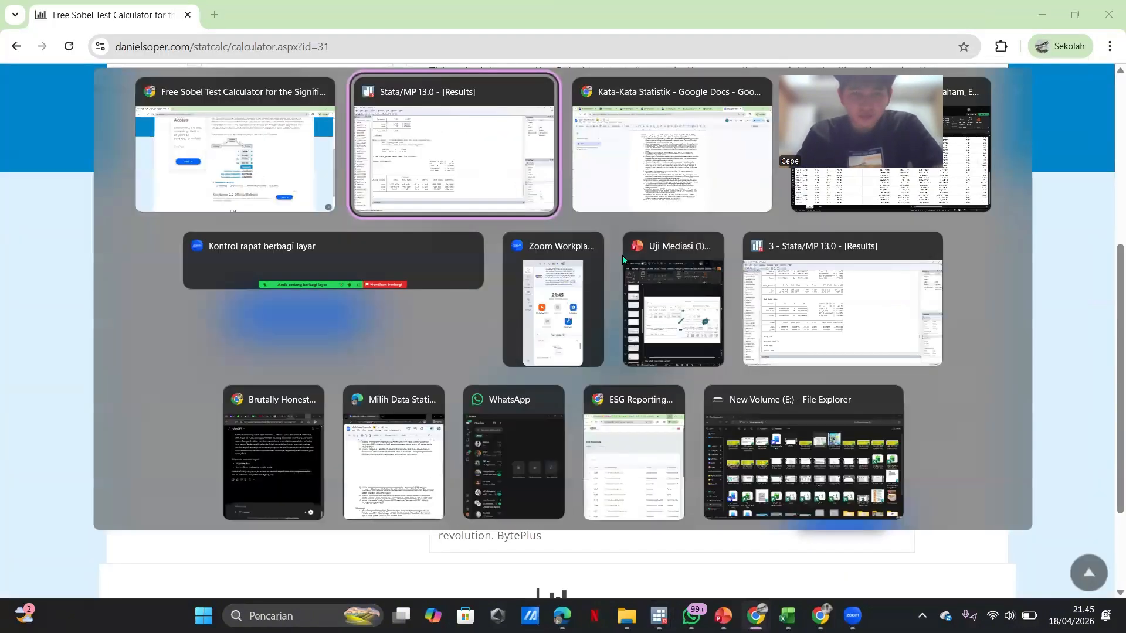
pyautogui.scroll(15, 288, 194)
pyautogui.scroll(-10, 287, 194)
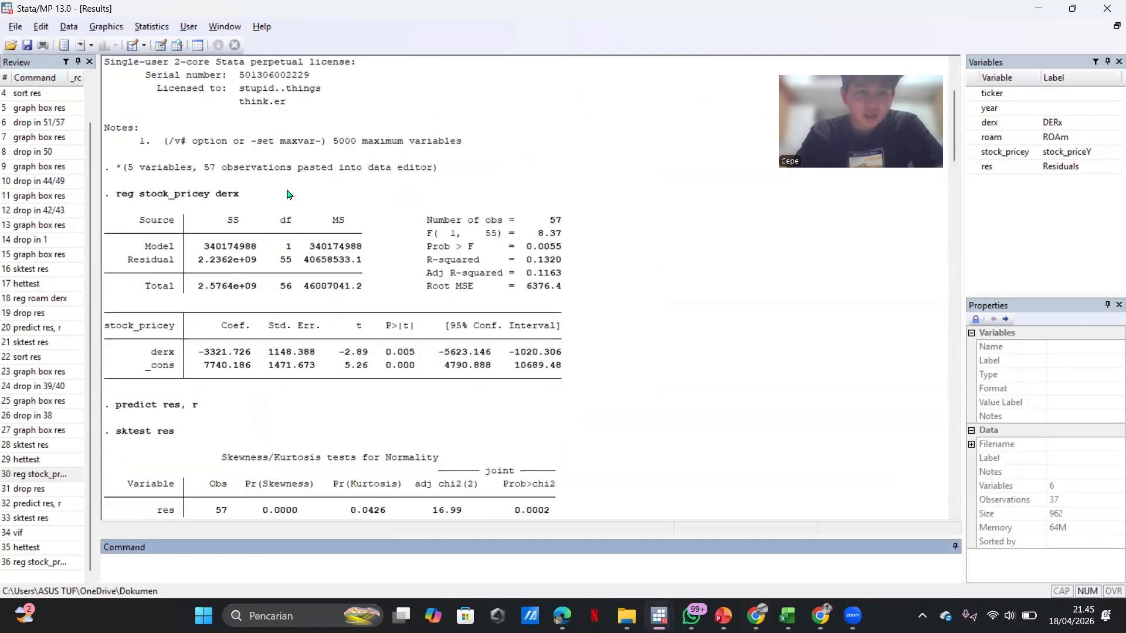
pyautogui.scroll(-15, 287, 194)
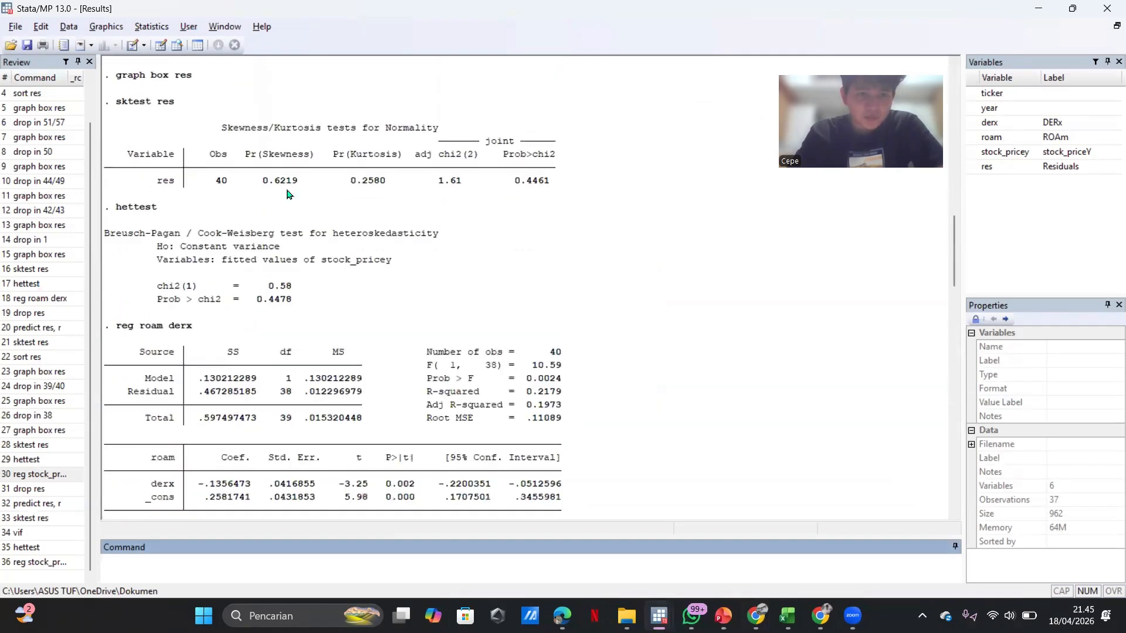
pyautogui.scroll(-1, 287, 194)
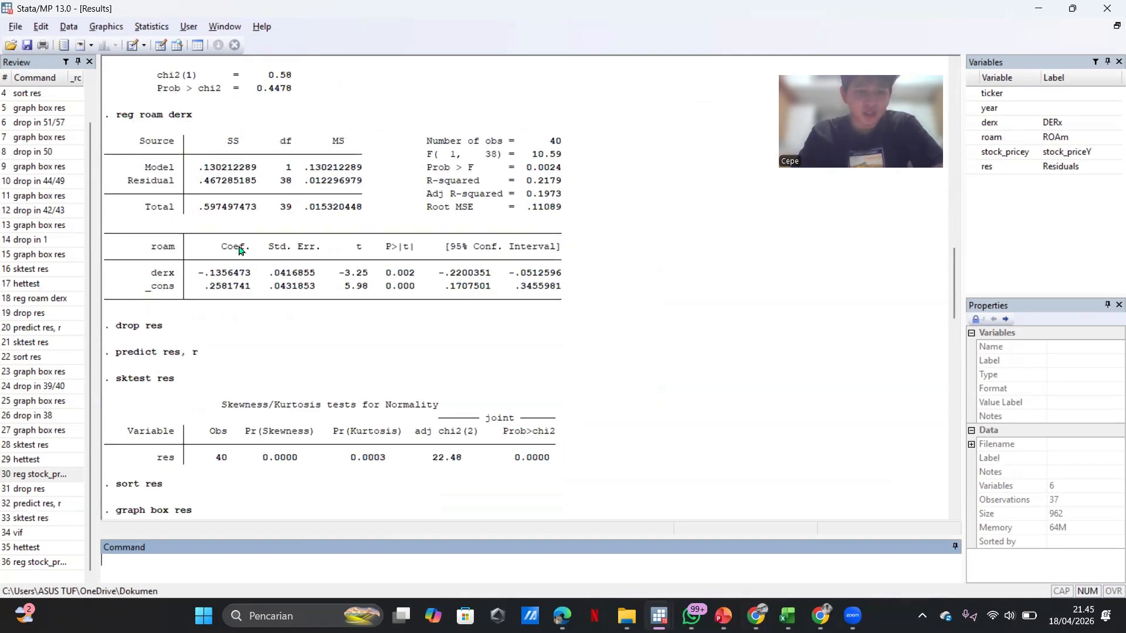
pyautogui.hotkey('alt', 'Tab')
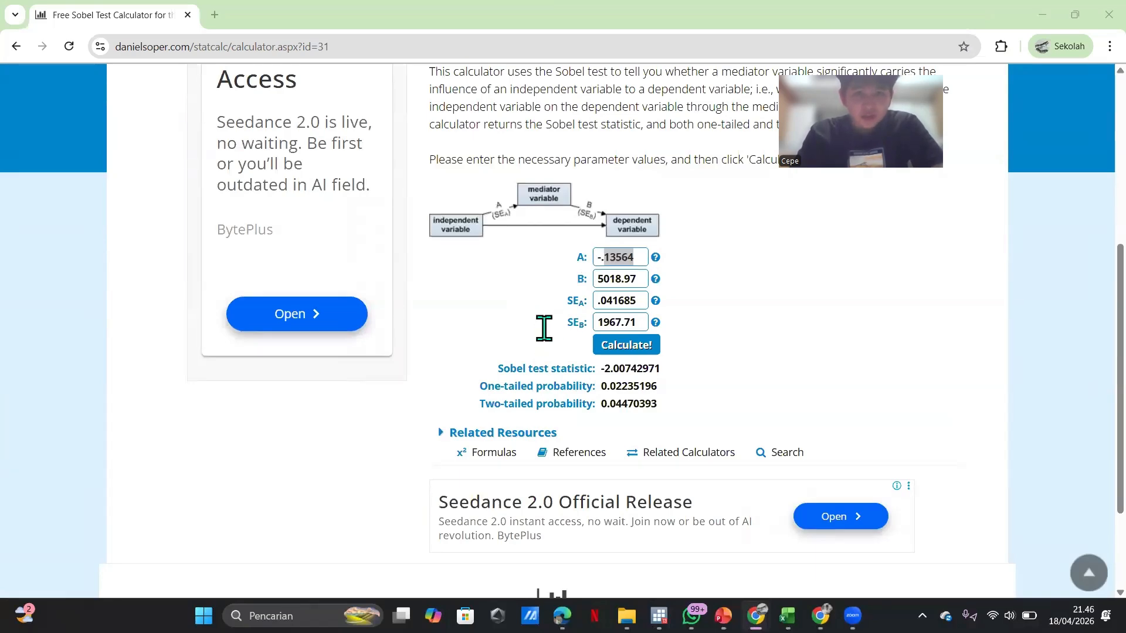
pyautogui.hotkey('alt', 'Tab')
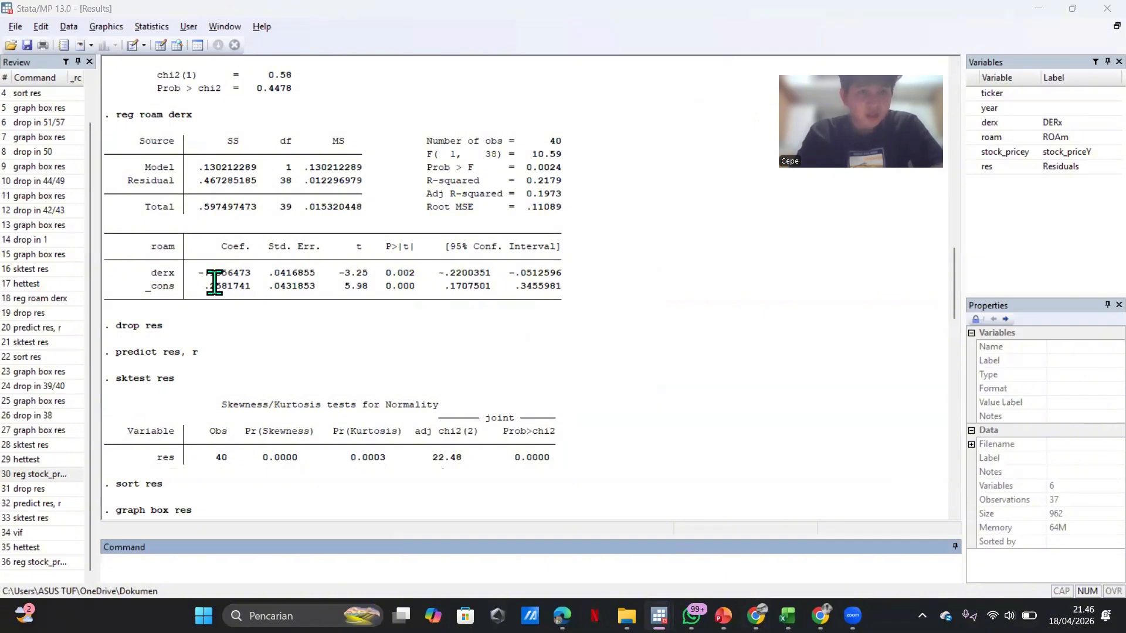
pyautogui.hotkey('alt', 'Tab')
pyautogui.doubleClick(615, 259)
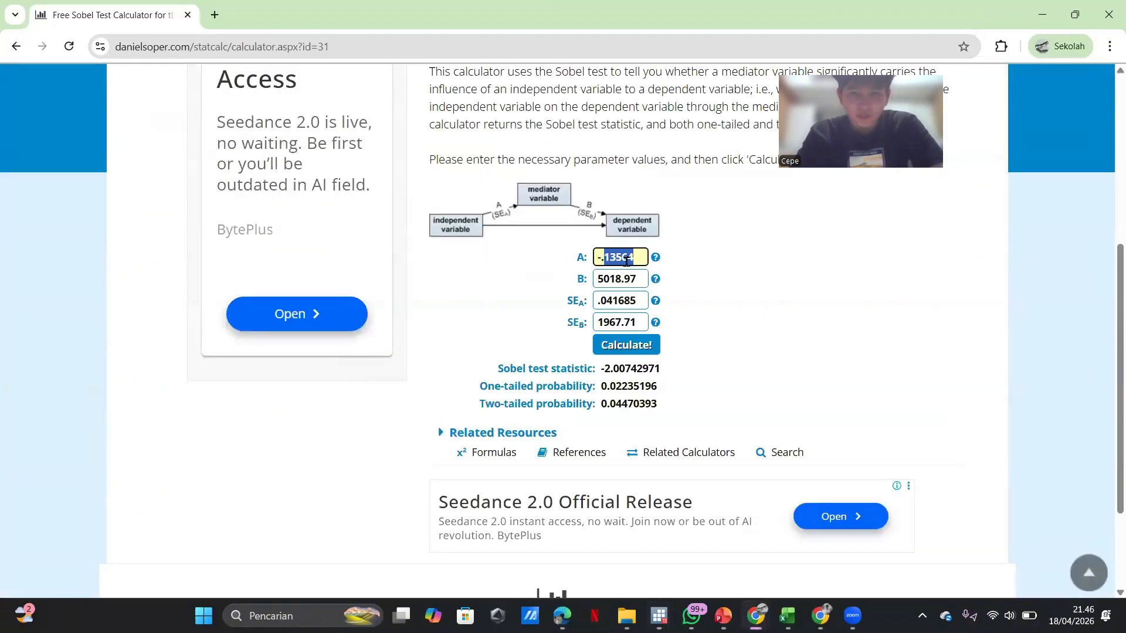
pyautogui.hotkey('alt', 'Tab')
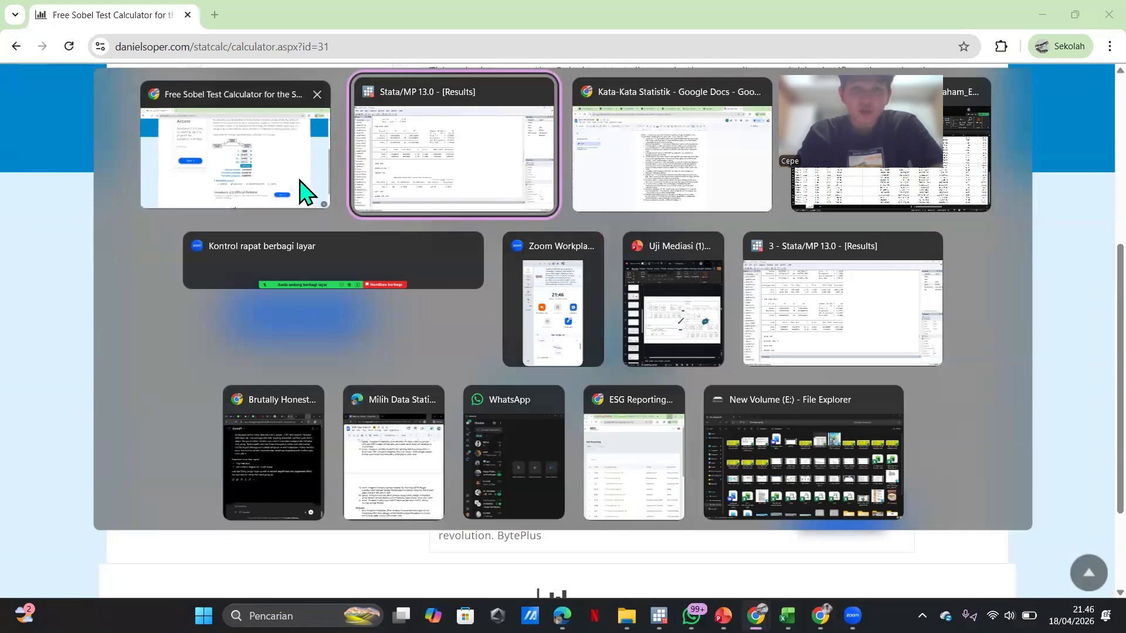
pyautogui.click(305, 194)
pyautogui.hotkey('alt', 'Tab')
pyautogui.hotkey('alt', 'Tab')
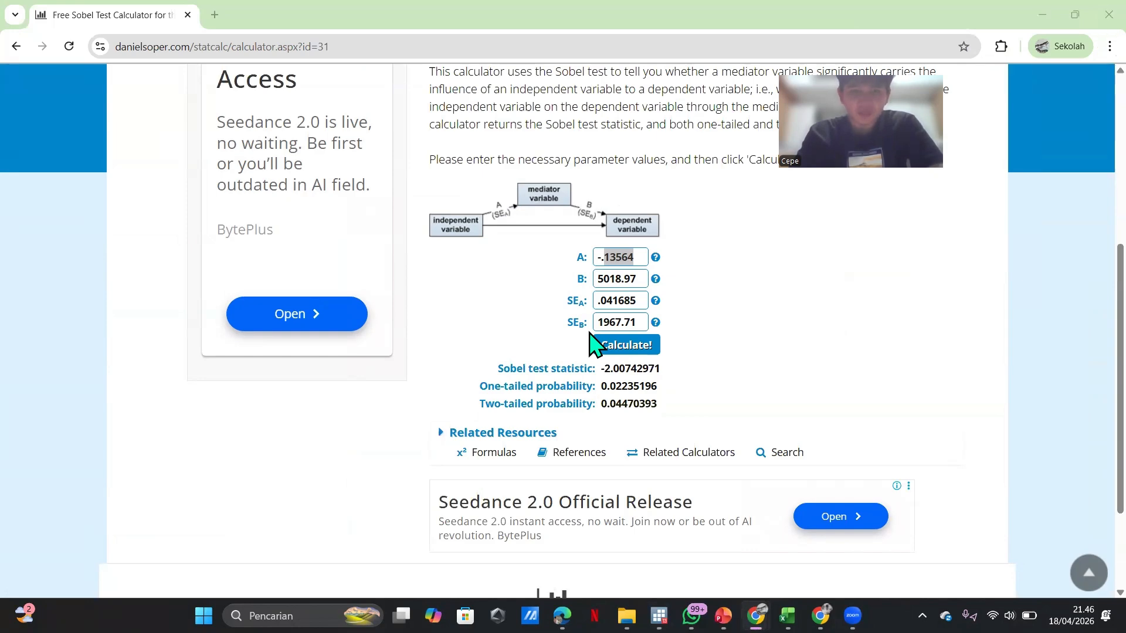
# - Compare the calculator's SEA input with the derx standard error in Stata's roam regression
pyautogui.hotkey('alt', 'Tab')
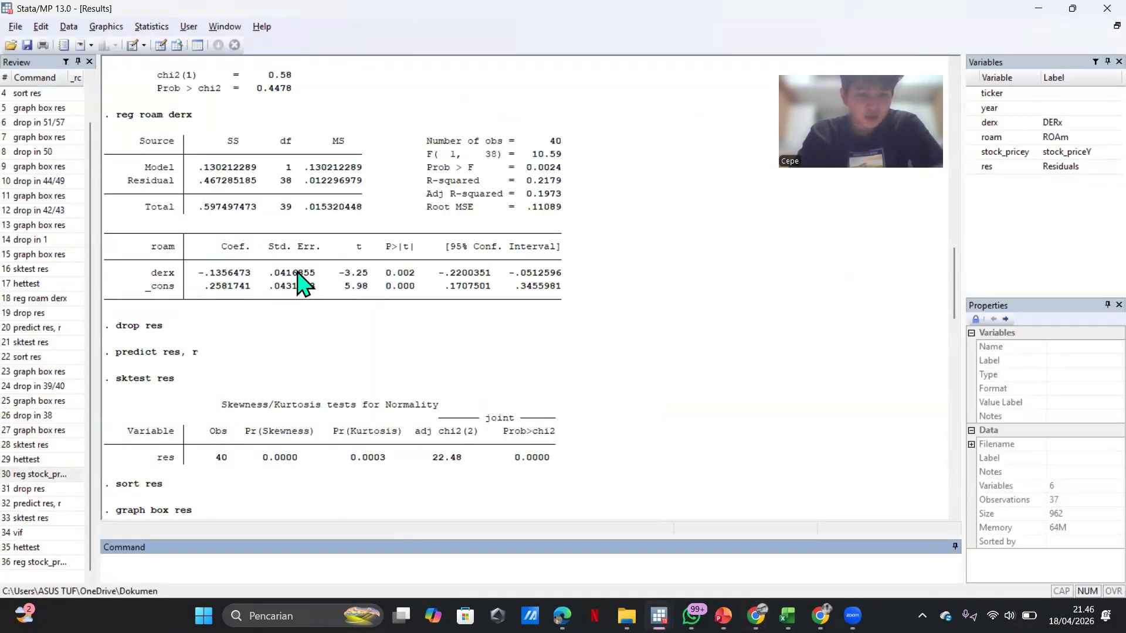
pyautogui.hotkey('alt', 'Tab')
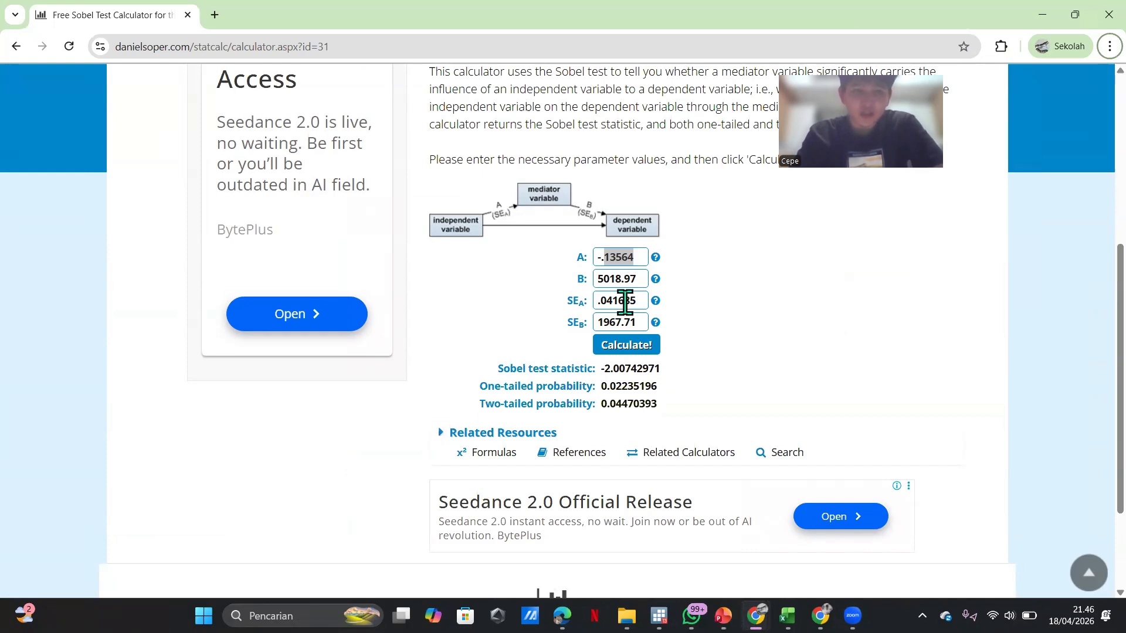
pyautogui.hotkey('alt', 'Tab')
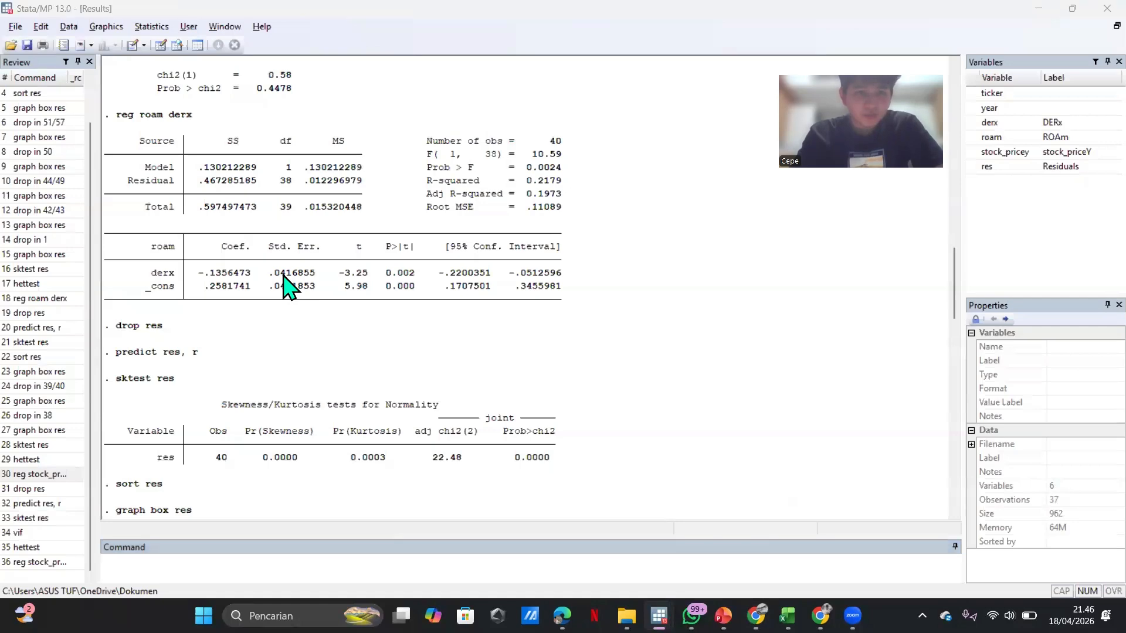
pyautogui.hotkey('alt', 'Tab')
pyautogui.hotkey('alt', 'Tab')
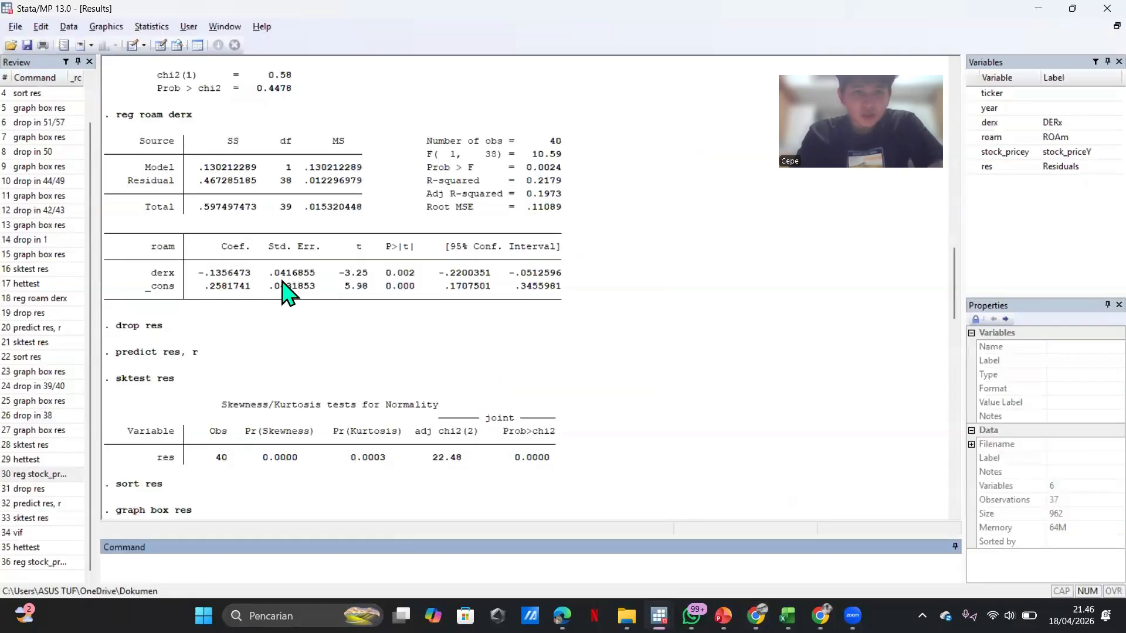
pyautogui.click(292, 276)
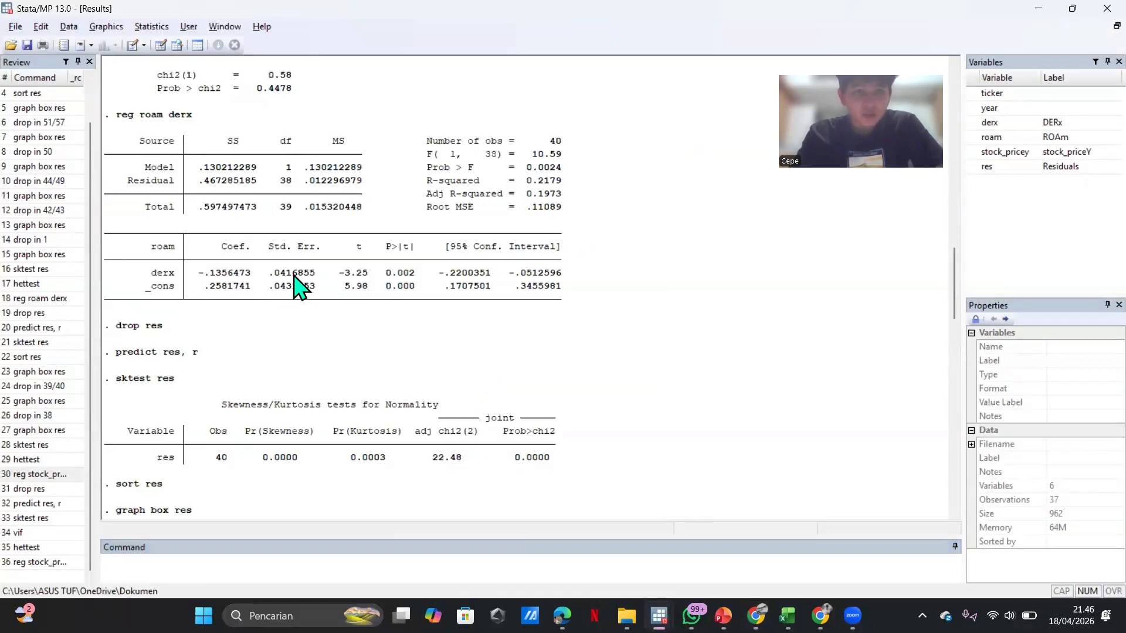
pyautogui.hotkey('alt', 'Tab')
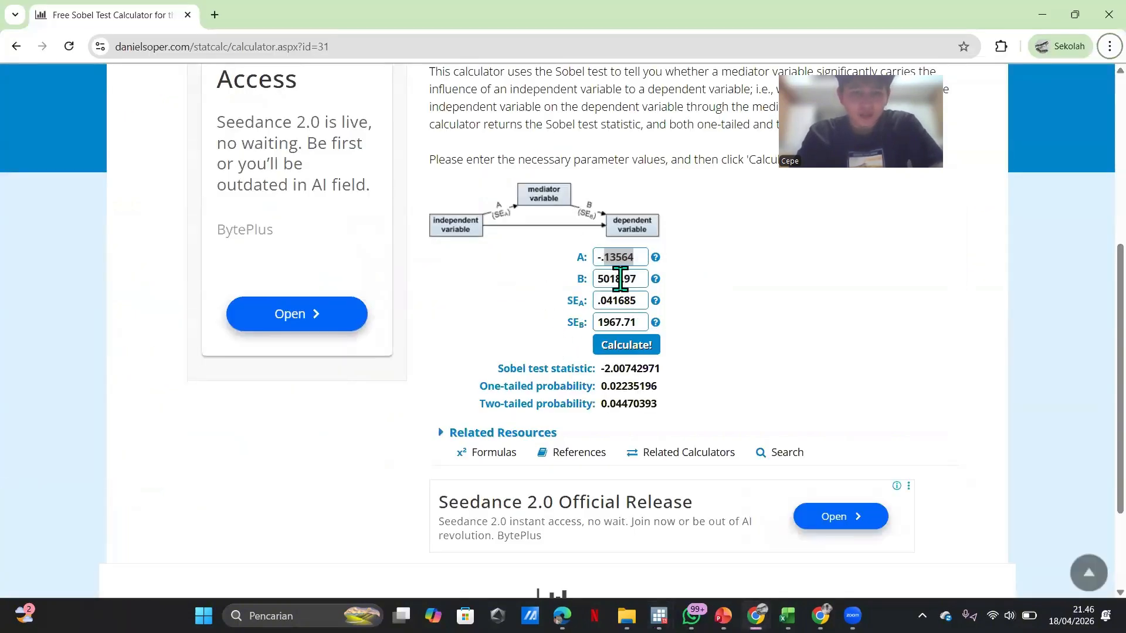
# - Highlight the roam coefficient in Stata's robust stock_pricey regression and compare it with the calculator's B input
pyautogui.hotkey('alt', 'Tab')
pyautogui.scroll(-10, 427, 314)
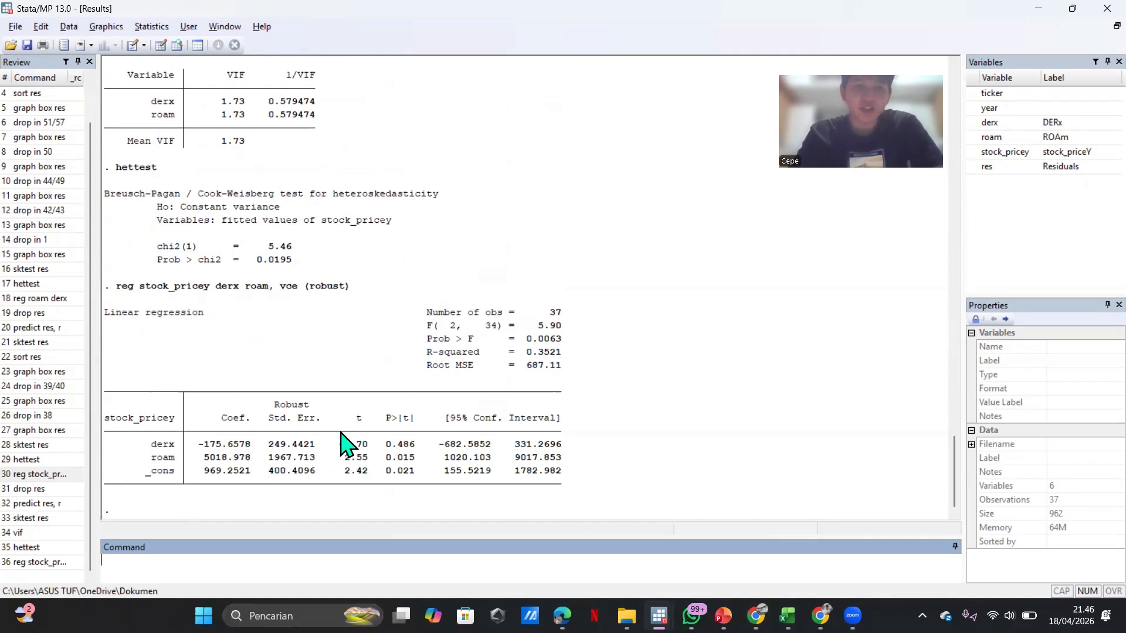
pyautogui.hotkey('alt', 'Tab')
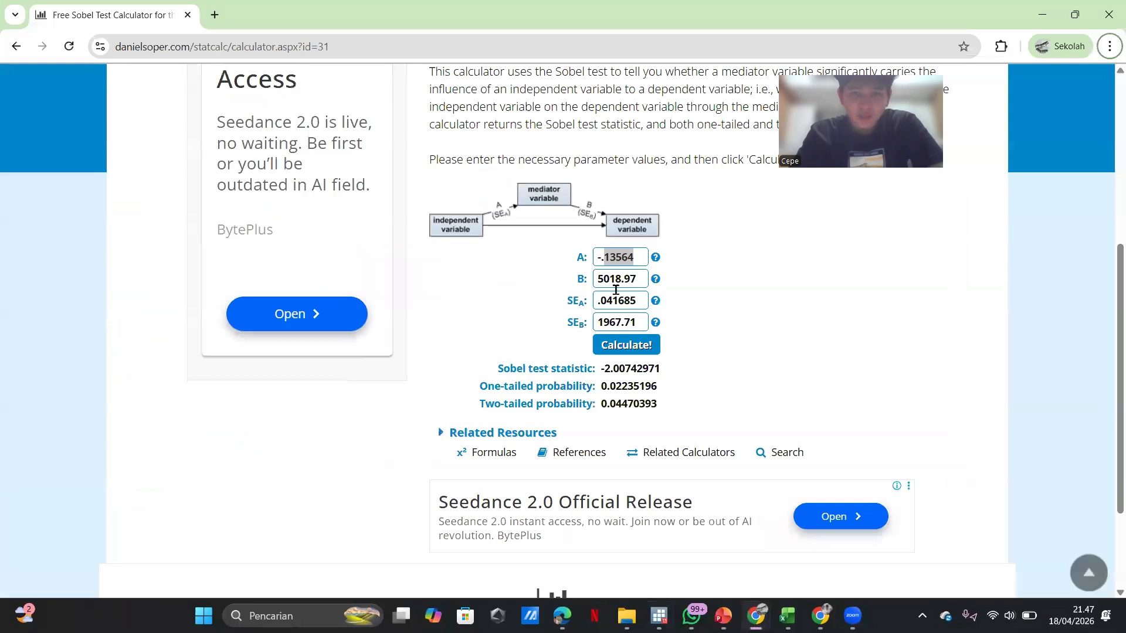
pyautogui.hotkey('alt', 'Tab')
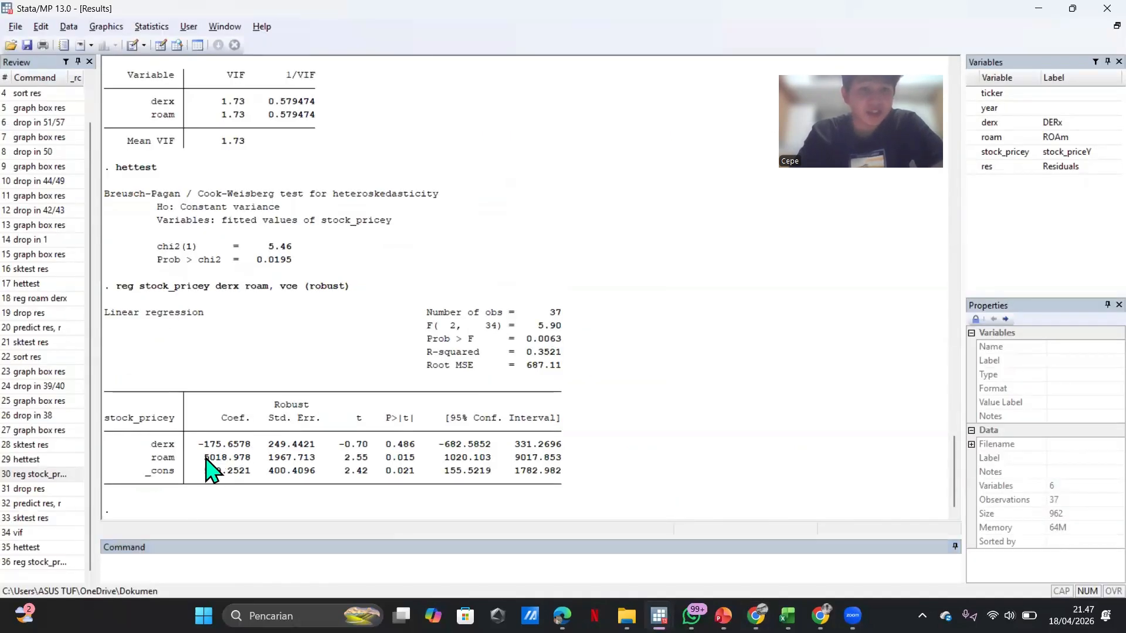
pyautogui.moveTo(205, 458); pyautogui.dragTo(246, 465)
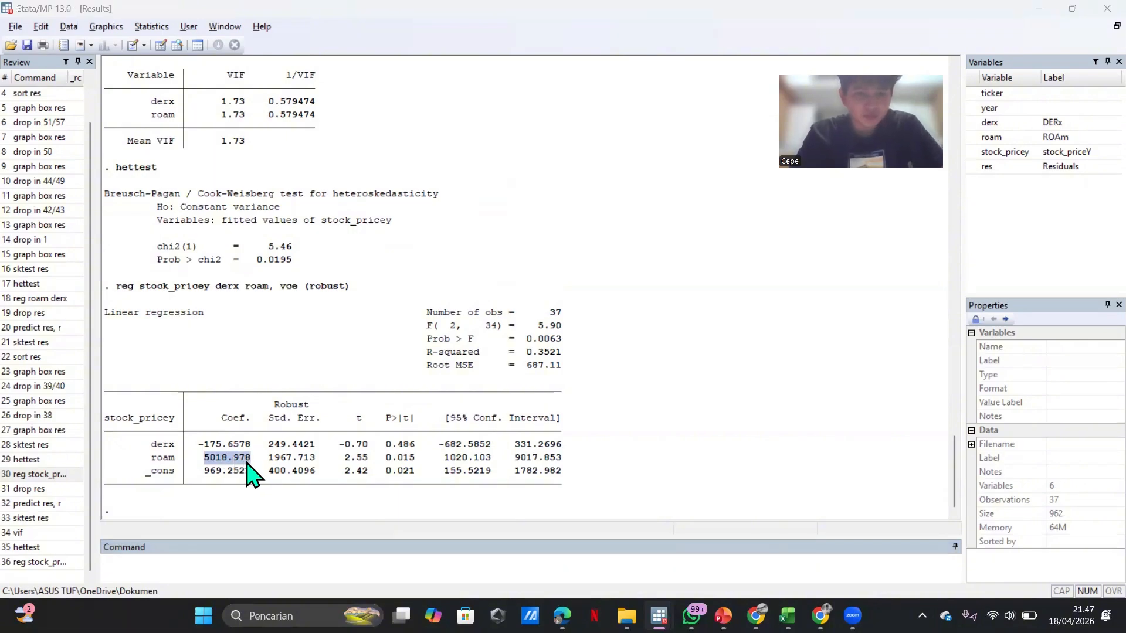
pyautogui.hotkey('alt', 'Tab')
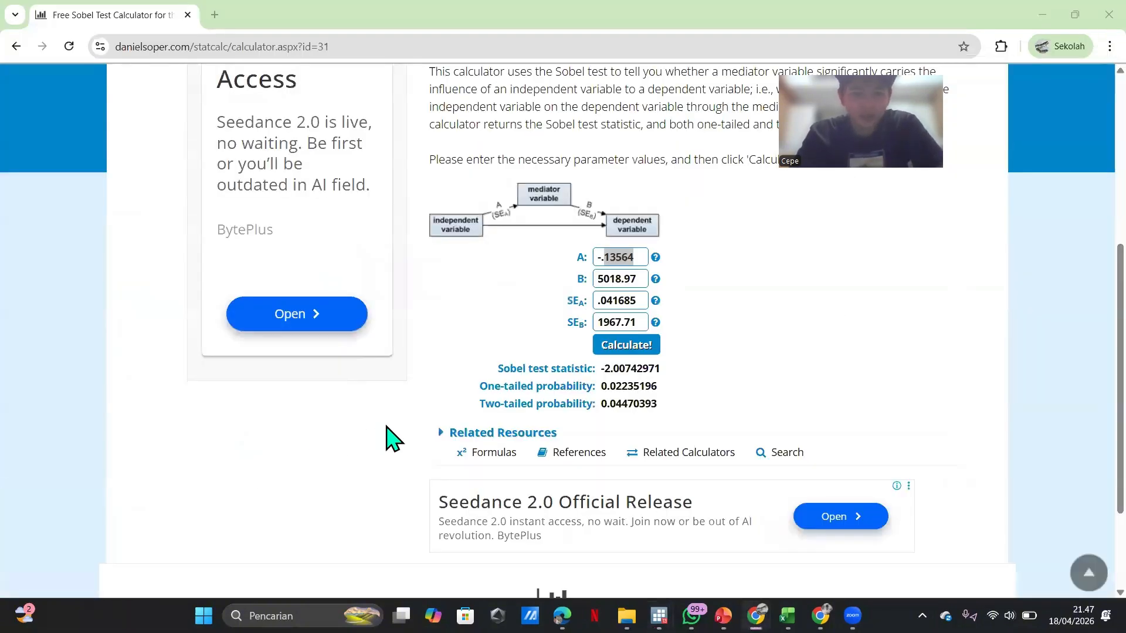
pyautogui.hotkey('alt', 'Tab')
pyautogui.hotkey('alt', 'Tab')
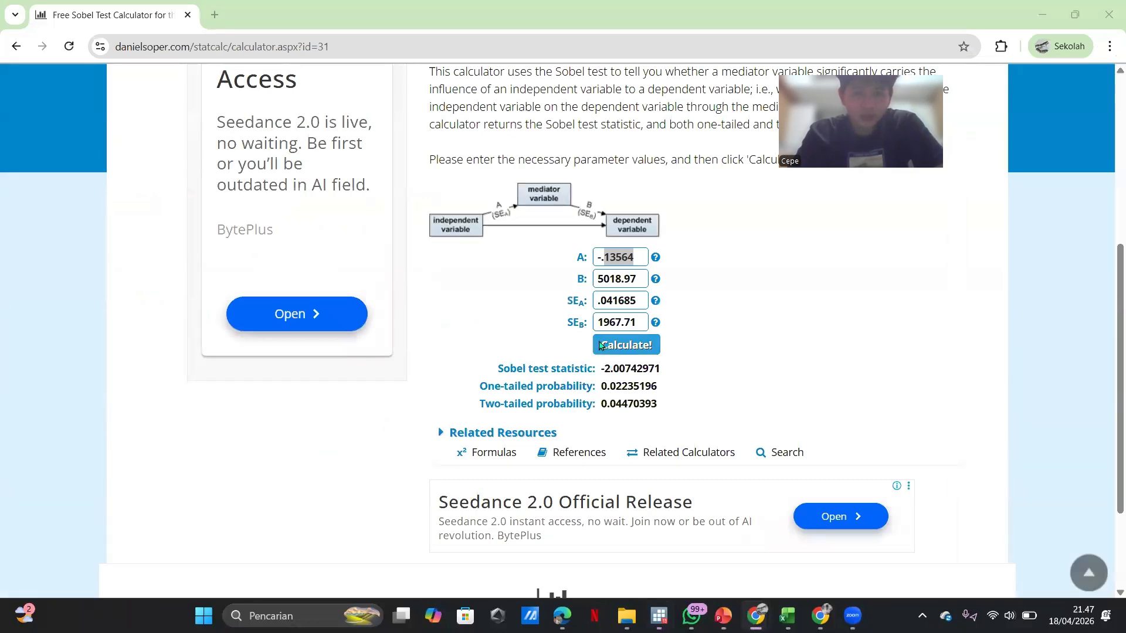
# - Check the calculator's SEB input against roam's robust standard error in Stata, and calculate the Sobel test
pyautogui.hotkey('alt', 'Tab')
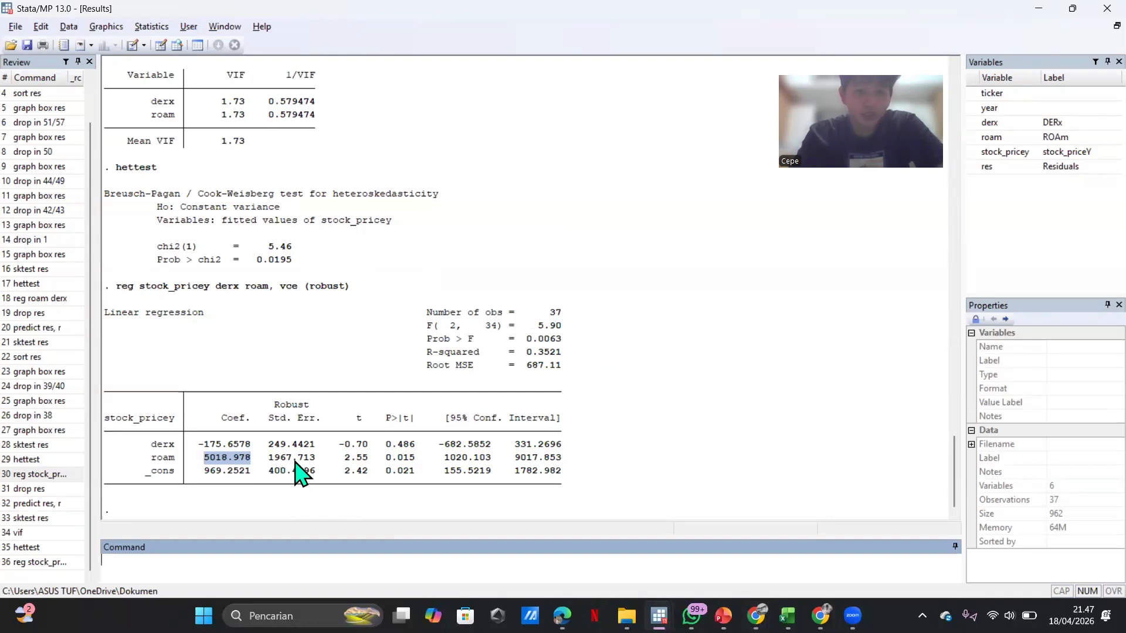
pyautogui.hotkey('alt', 'Tab')
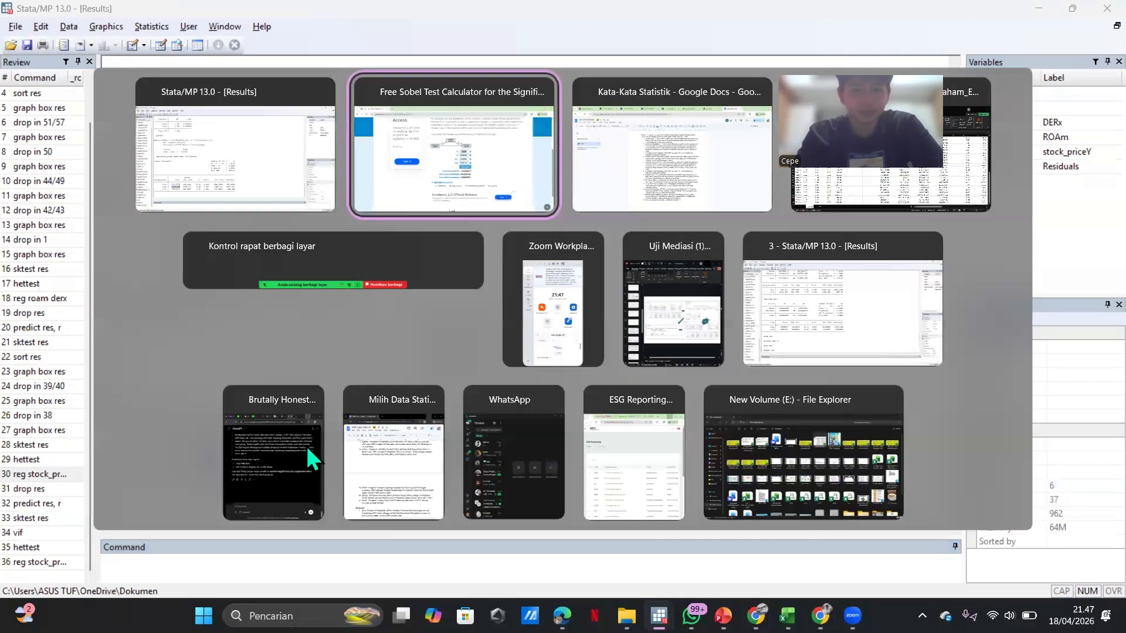
pyautogui.click(634, 354)
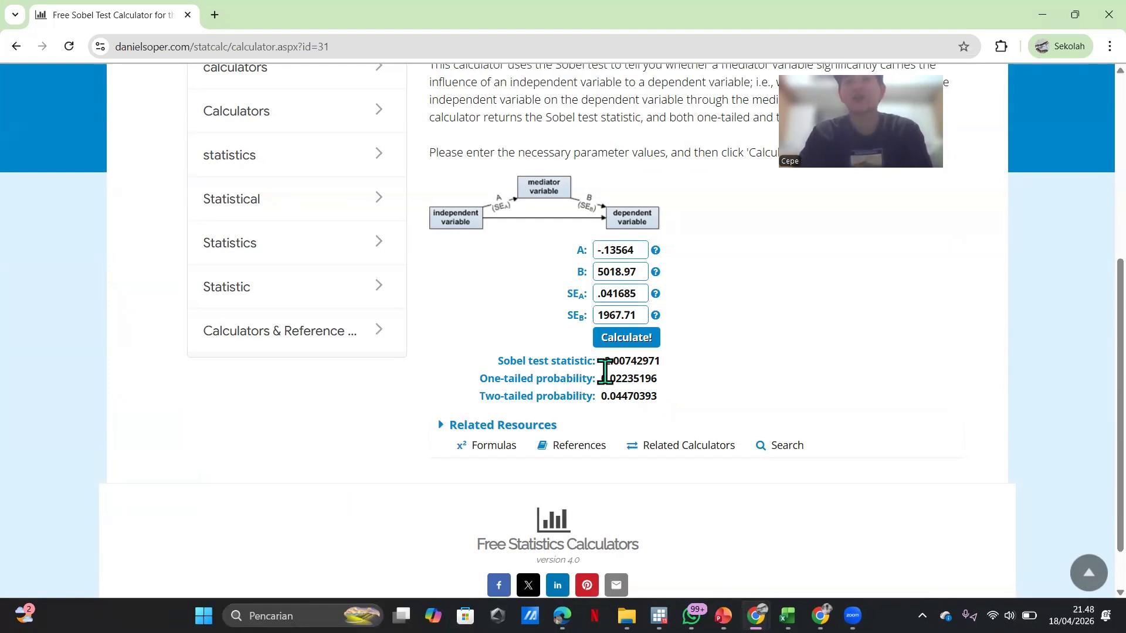
# - Switch back to the robust stock_pricey regression results in Stata
pyautogui.hotkey('alt', 'Tab')
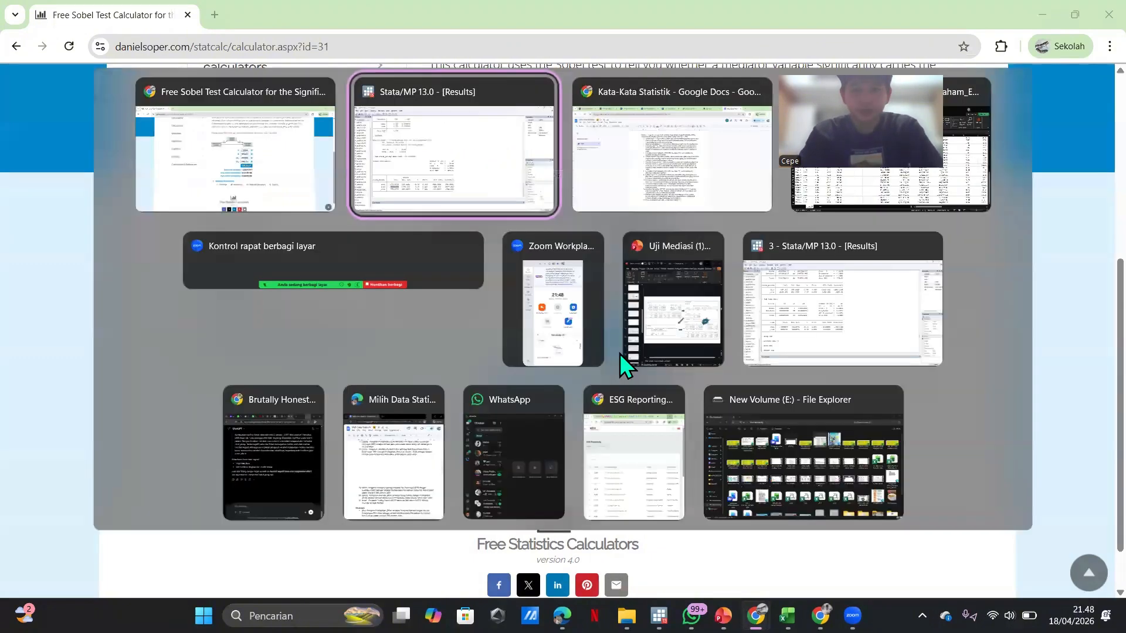
pyautogui.hotkey('alt', 'Tab')
pyautogui.hotkey('alt', 'Tab')
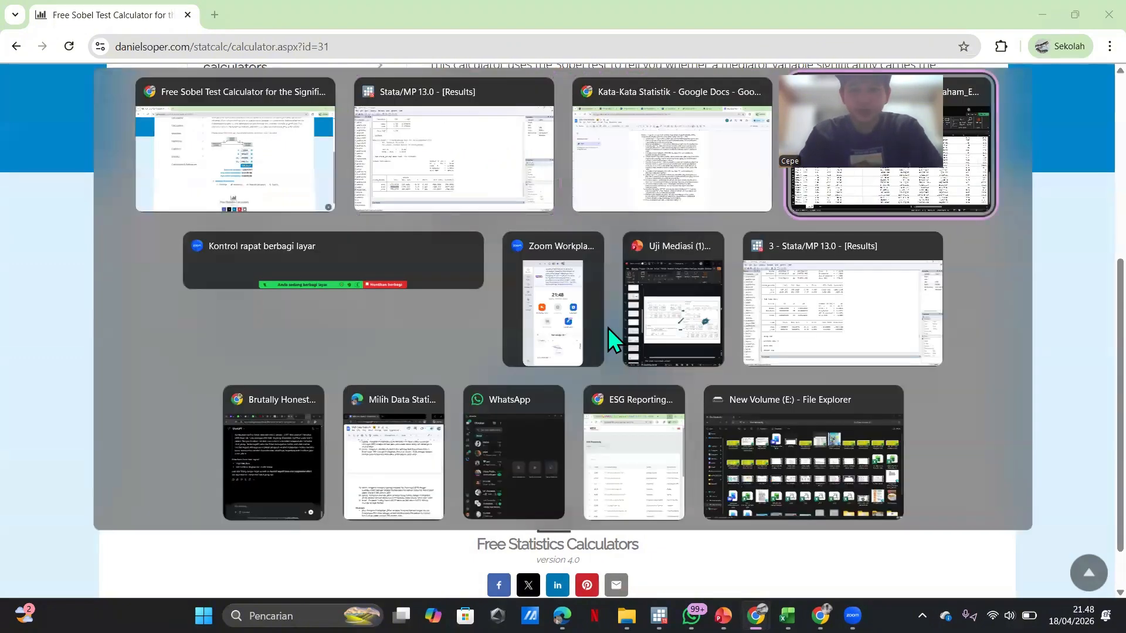
pyautogui.click(470, 164)
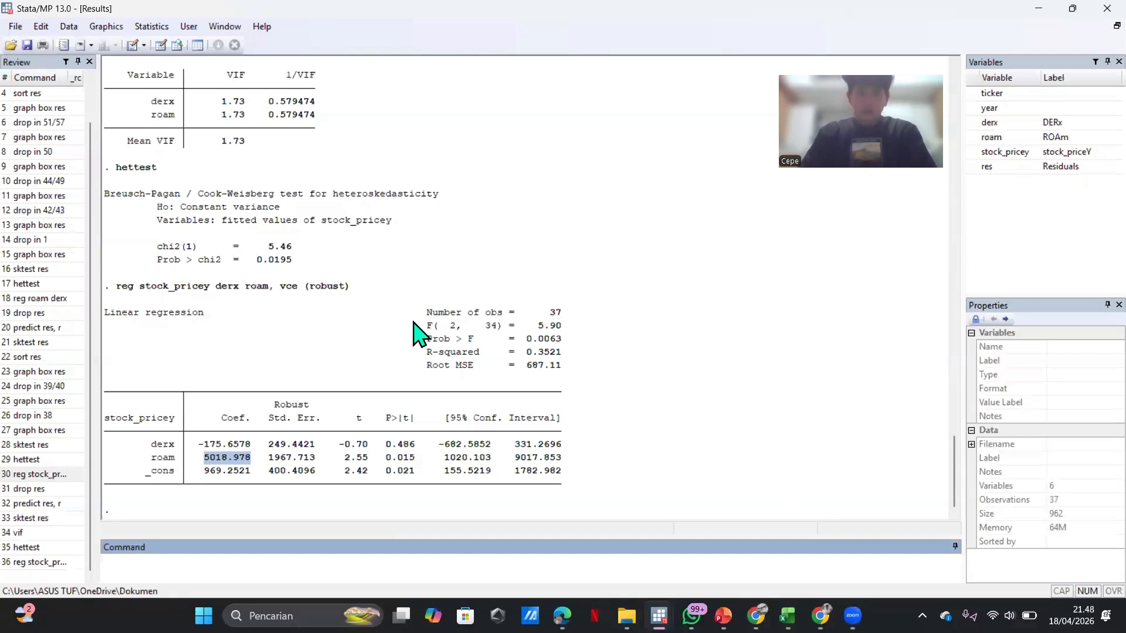